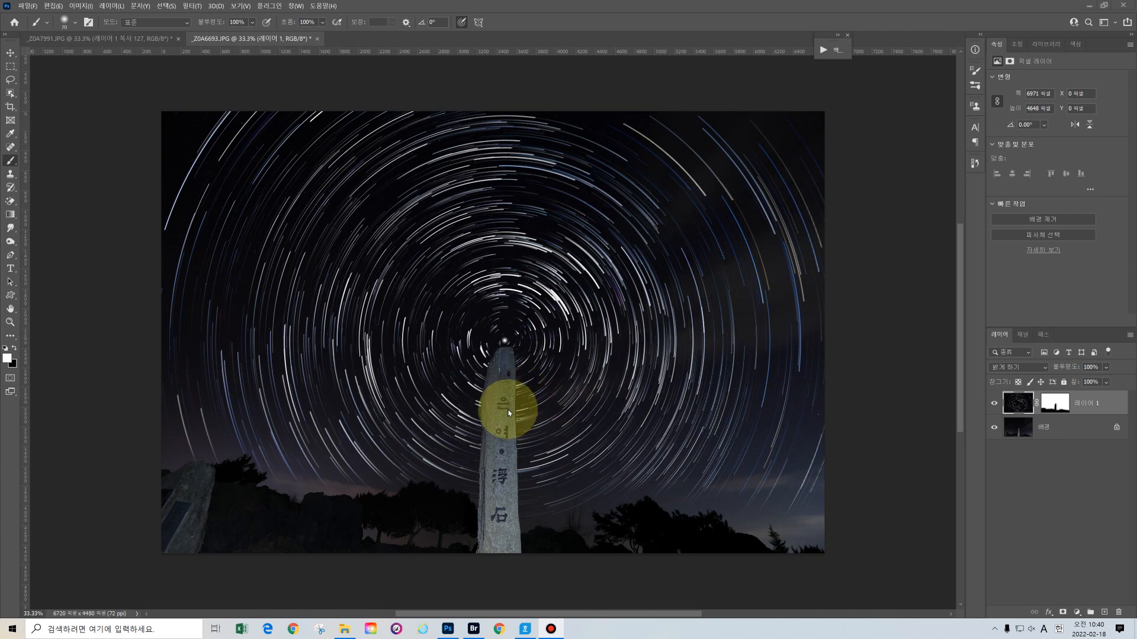
# Switch to Adobe Bridge and view the photos _Z0A7991.JPG and _MG_6242-1.jpg in full-screen preview
pyautogui.click(473, 629)
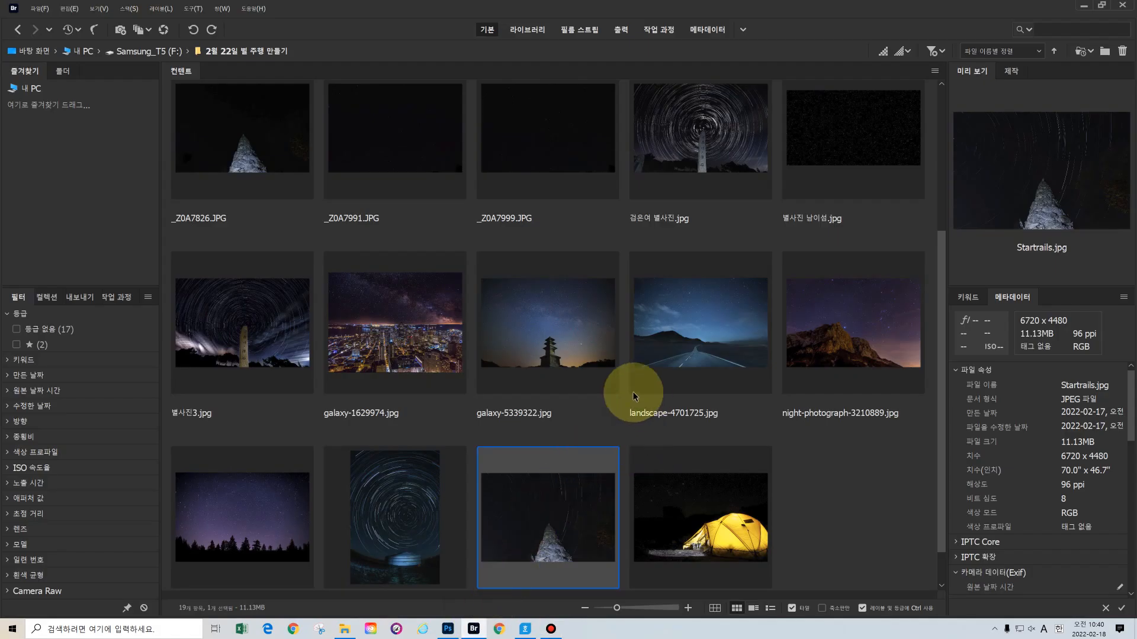
pyautogui.click(422, 140)
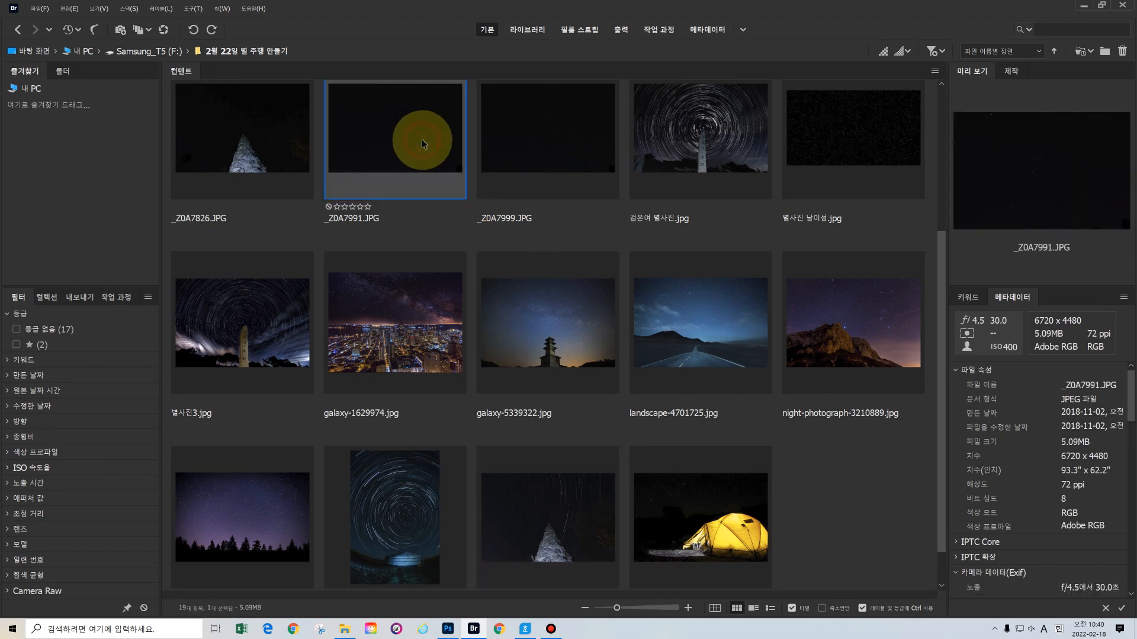
pyautogui.press('space')
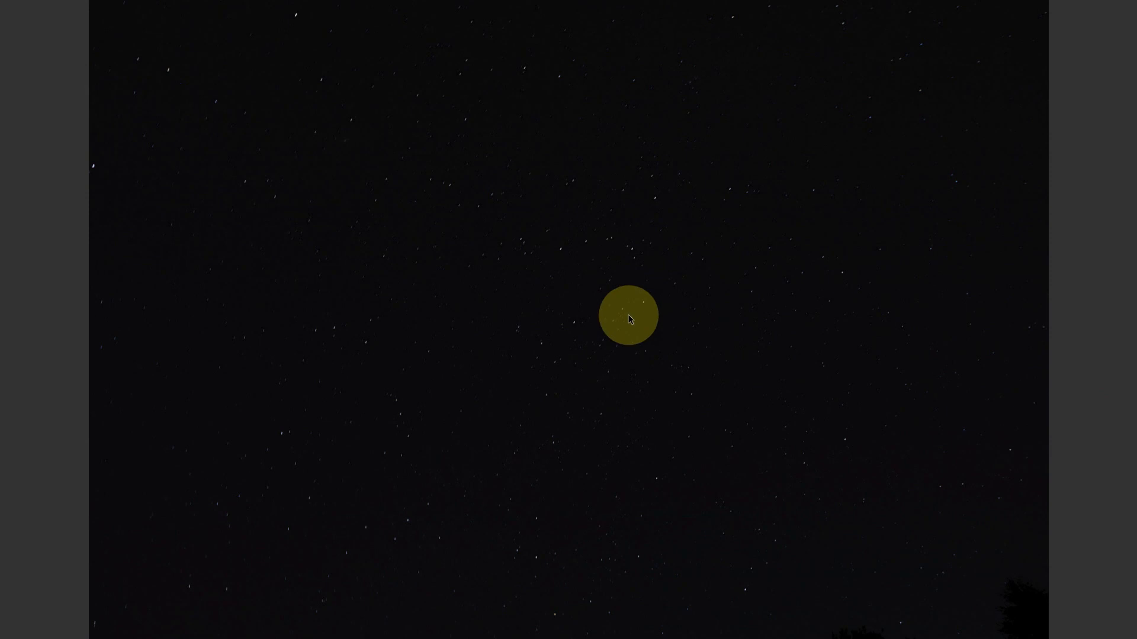
pyautogui.press('space')
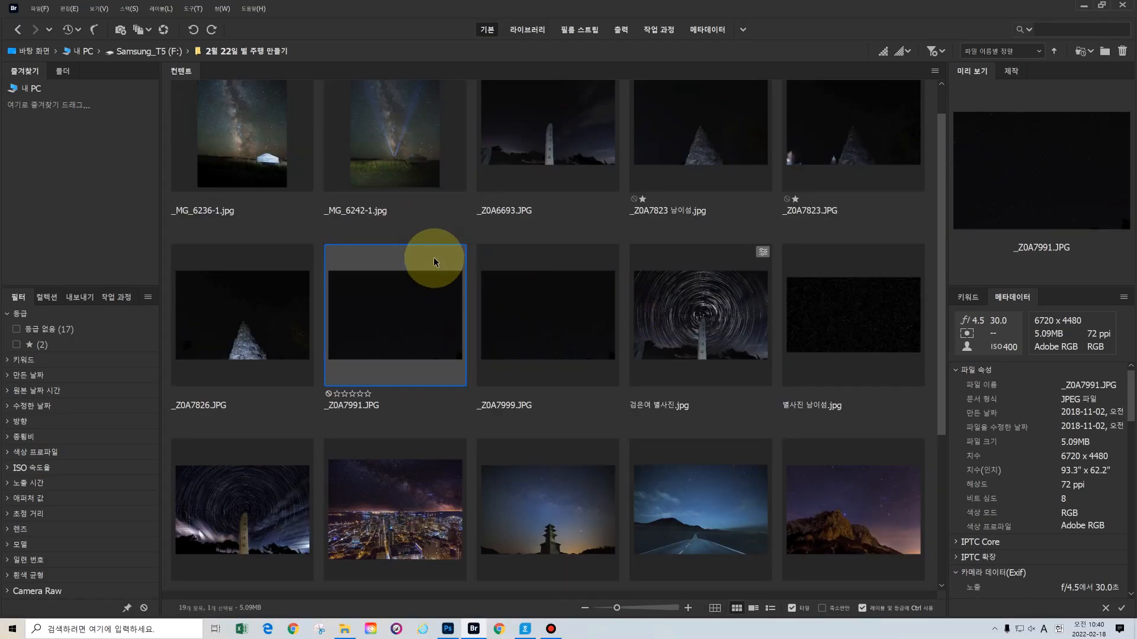
pyautogui.click(412, 150)
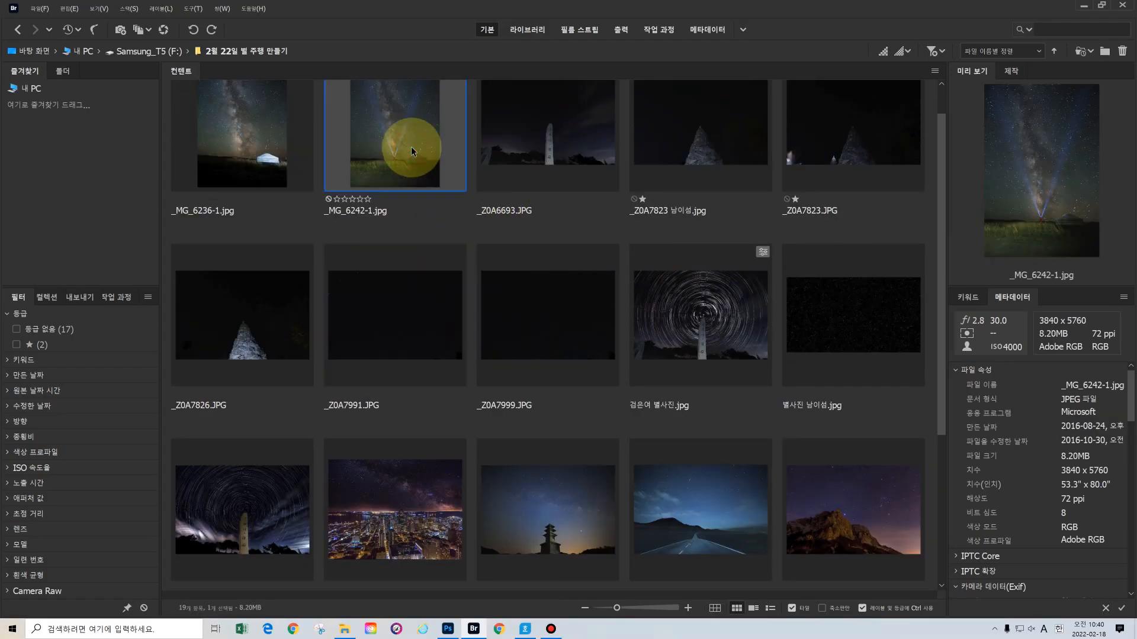
pyautogui.press('space')
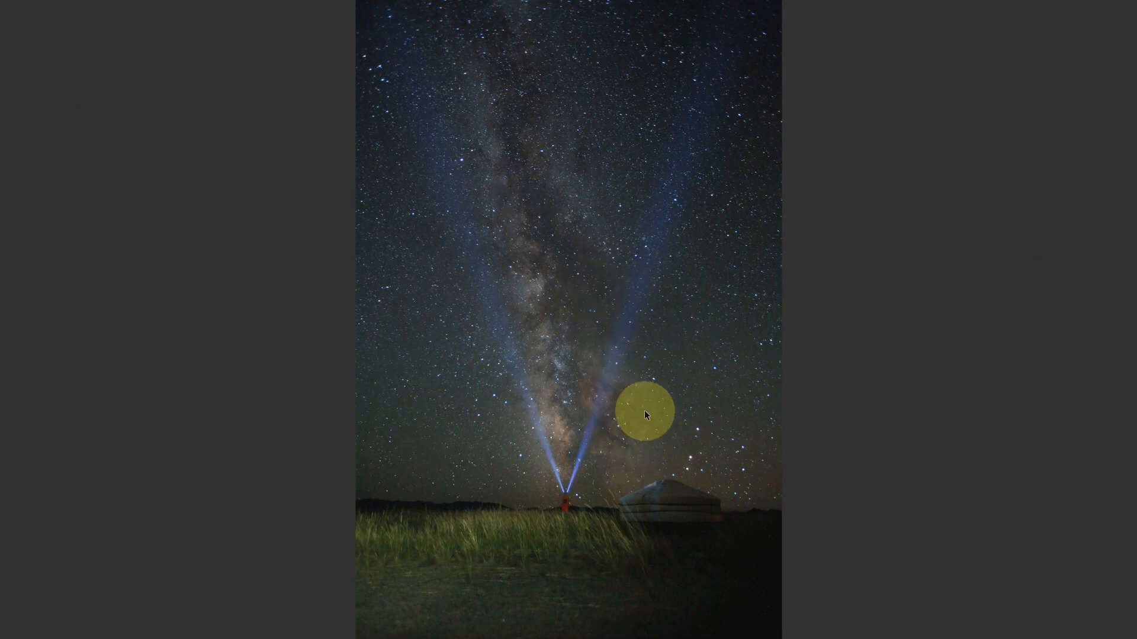
pyautogui.press('space')
# View the photos _Z0A6693.JPG and _Z0A7823 남이섬.jpg in full-screen preview
pyautogui.click(581, 189)
pyautogui.press('space')
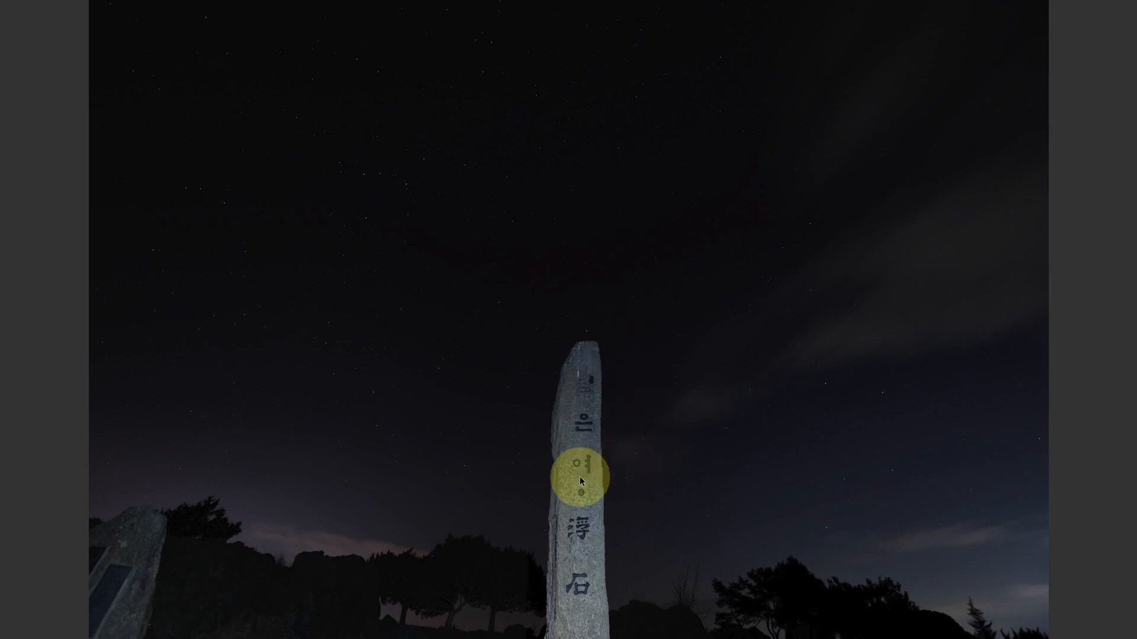
pyautogui.press('space')
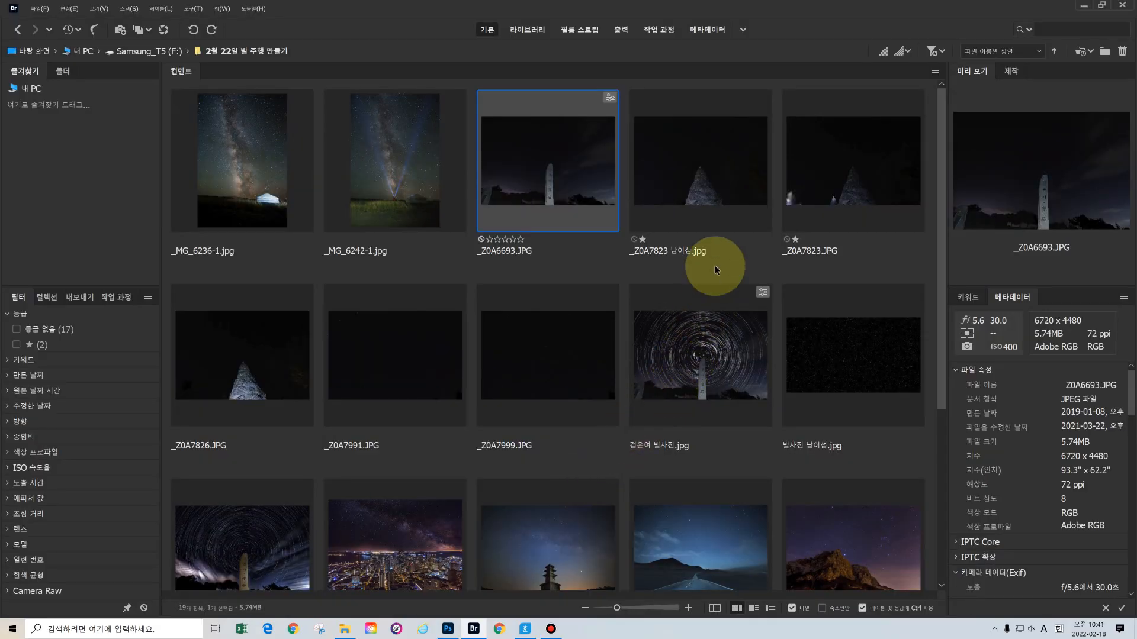
pyautogui.click(720, 193)
pyautogui.press('space')
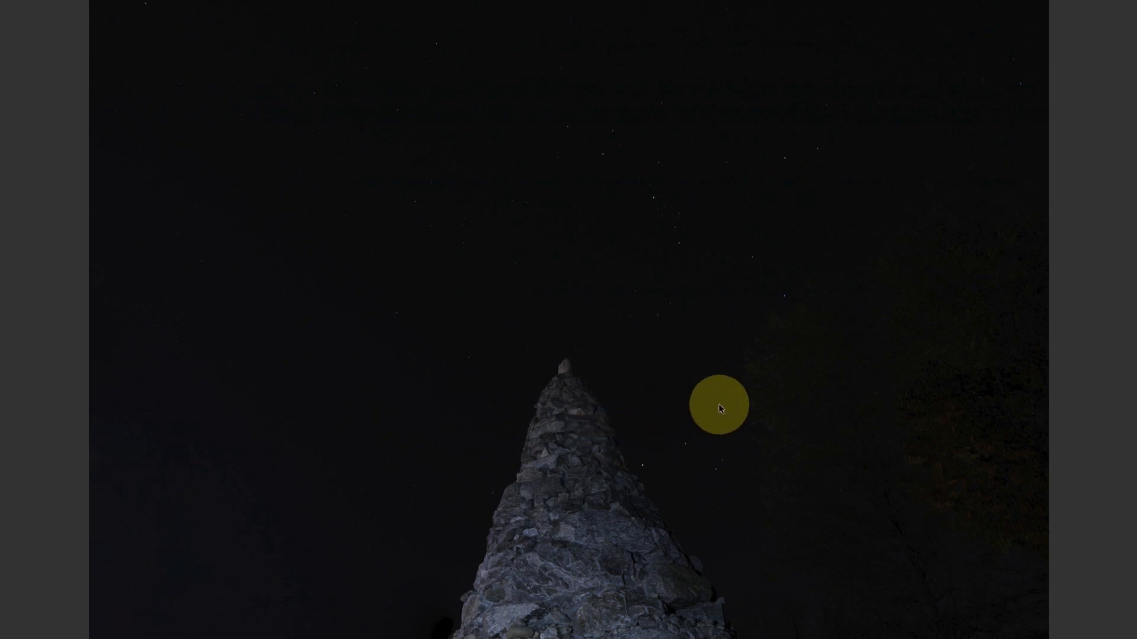
pyautogui.press('space')
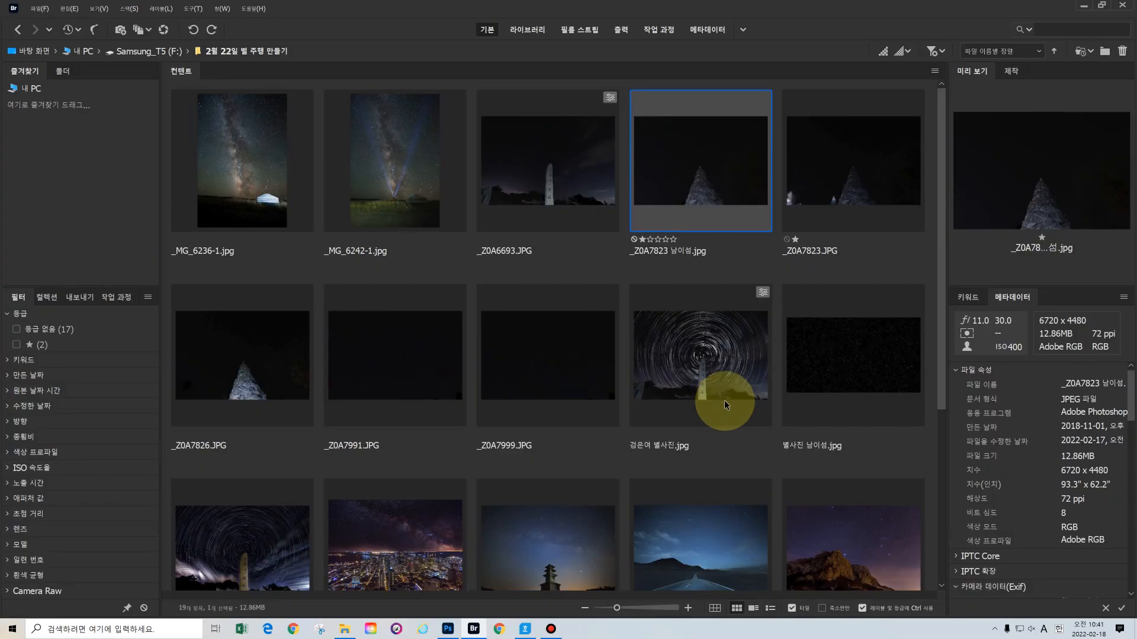
# View the star-trail images Startrails.jpg and Startrails-2.jpg in full-screen preview
pyautogui.scroll(-3, 755, 395)
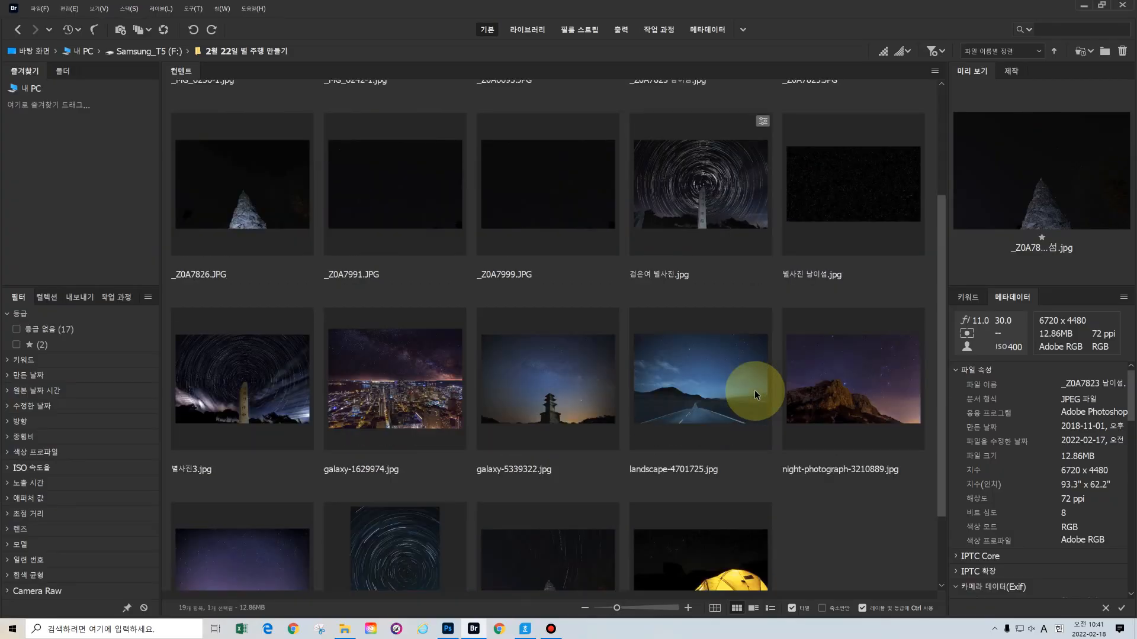
pyautogui.scroll(-2, 754, 394)
pyautogui.click(559, 476)
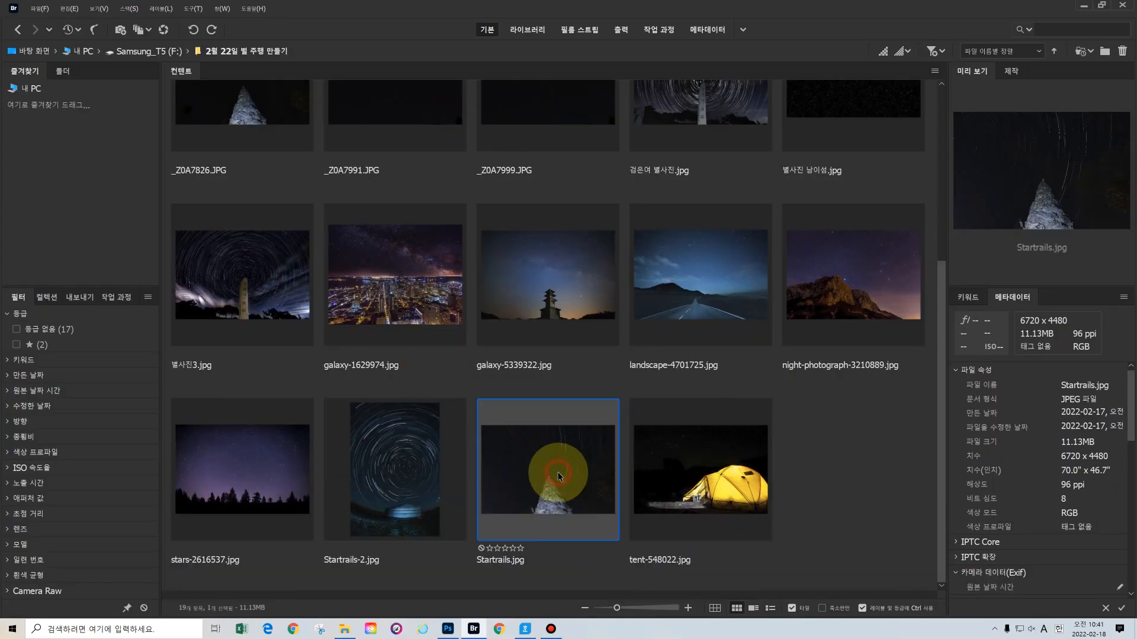
pyautogui.press('space')
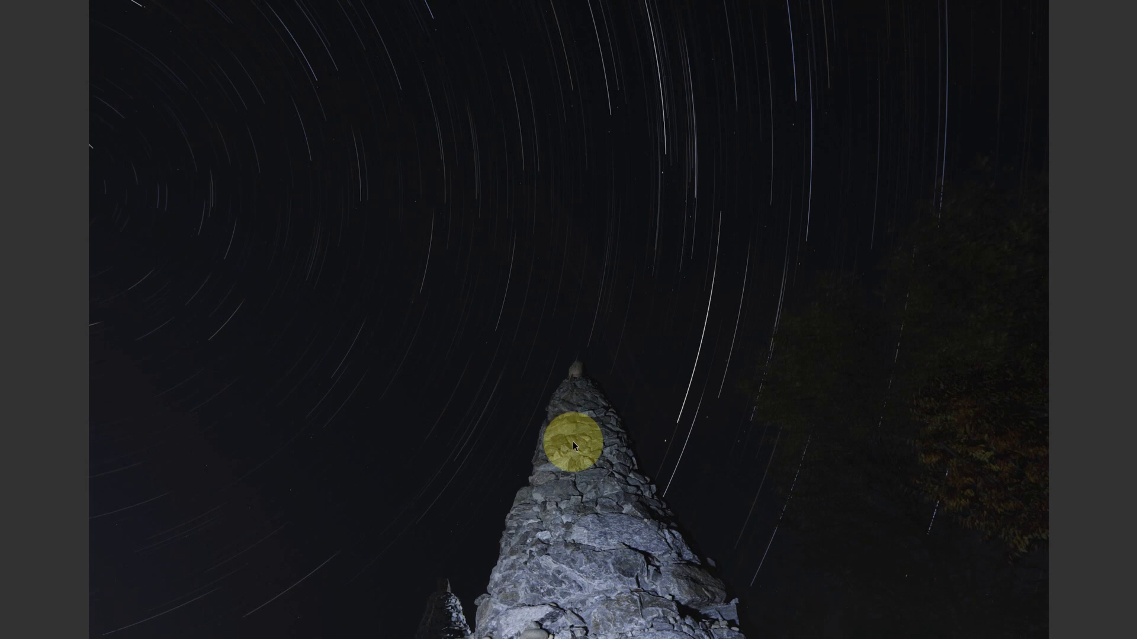
pyautogui.press('space')
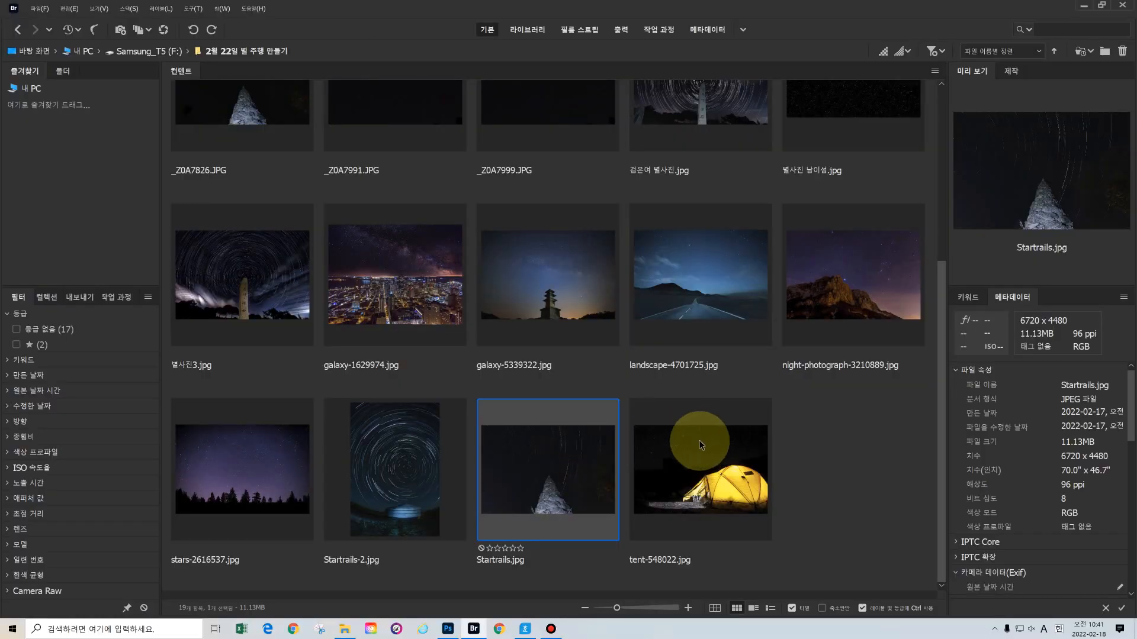
pyautogui.click(417, 483)
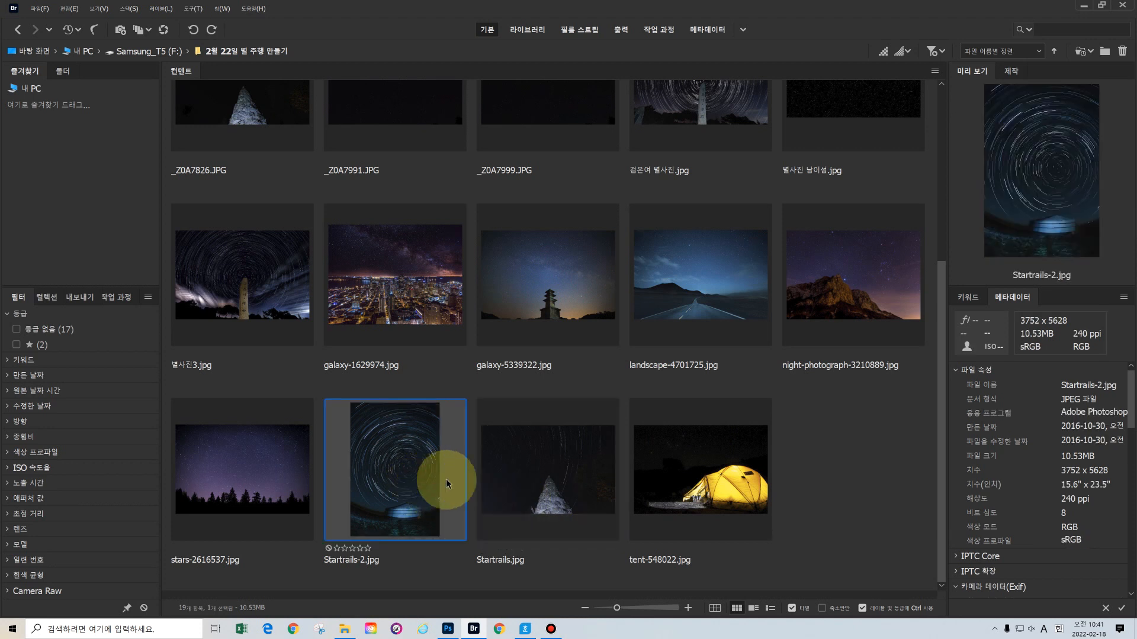
pyautogui.press('space')
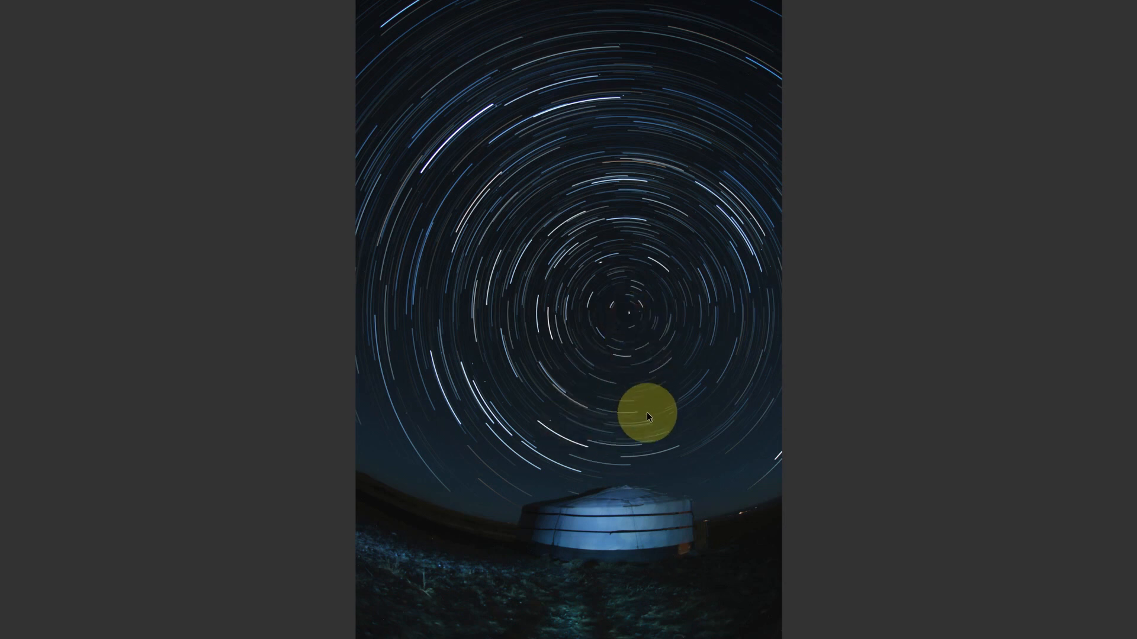
pyautogui.press('space')
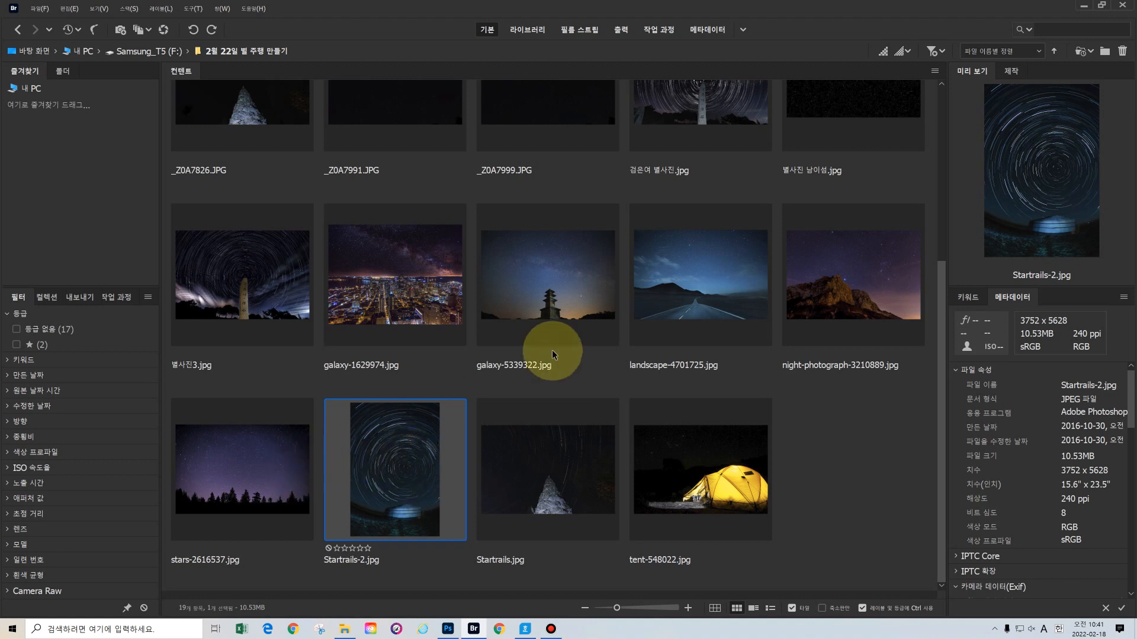
# View the night-sky photos landscape-4701725.jpg and galaxy-5339322.jpg in full-screen preview
pyautogui.click(701, 290)
pyautogui.press('space')
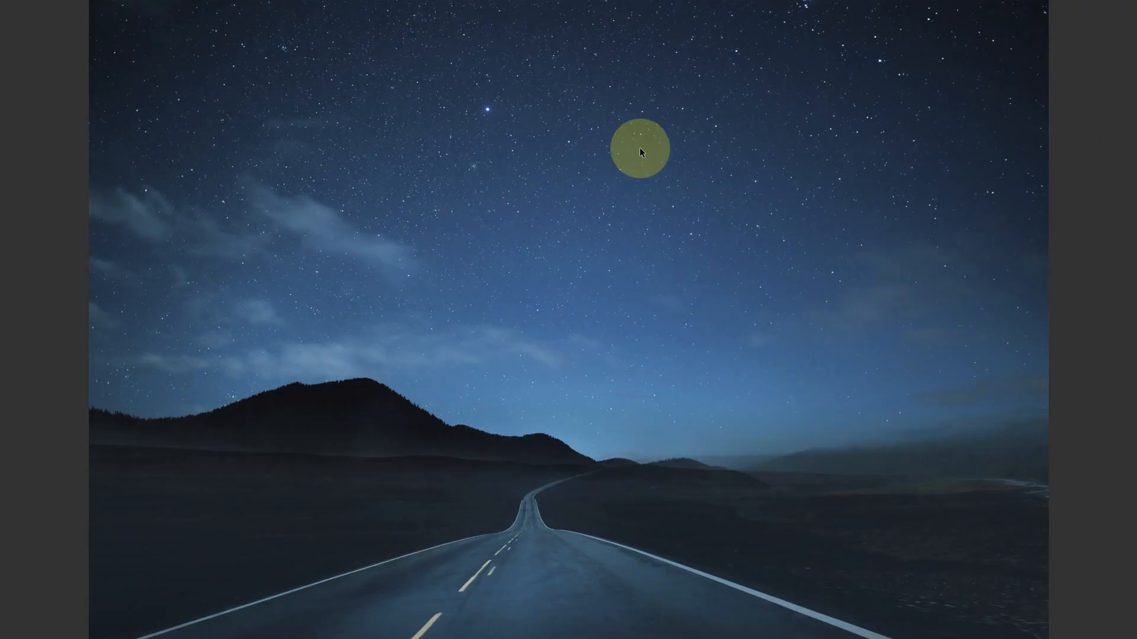
pyautogui.press('space')
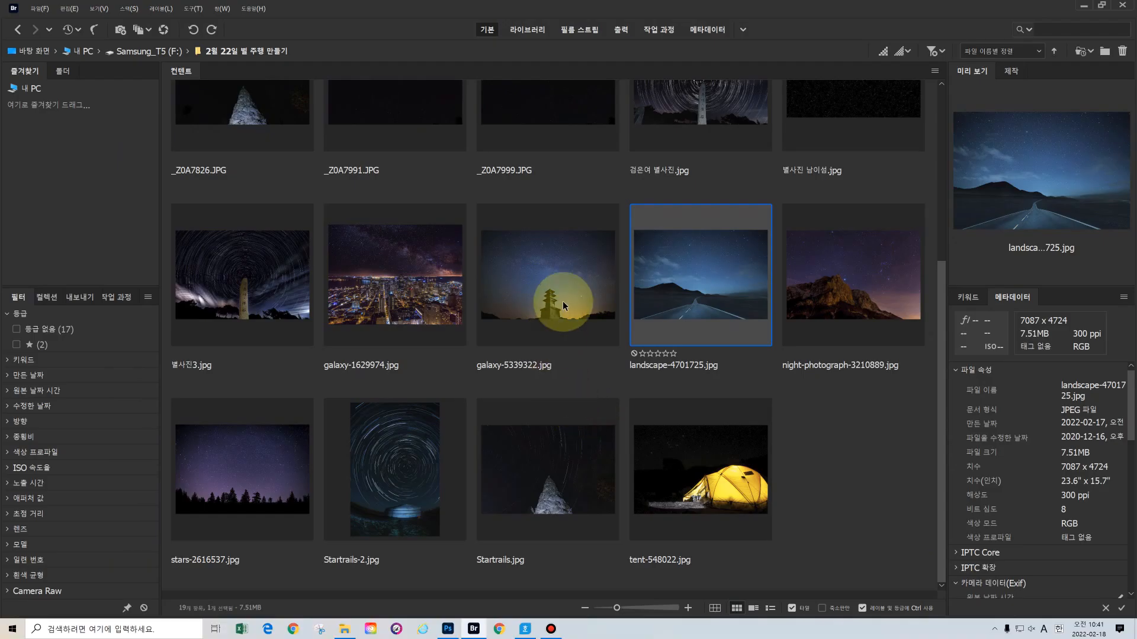
pyautogui.click(562, 301)
pyautogui.press('space')
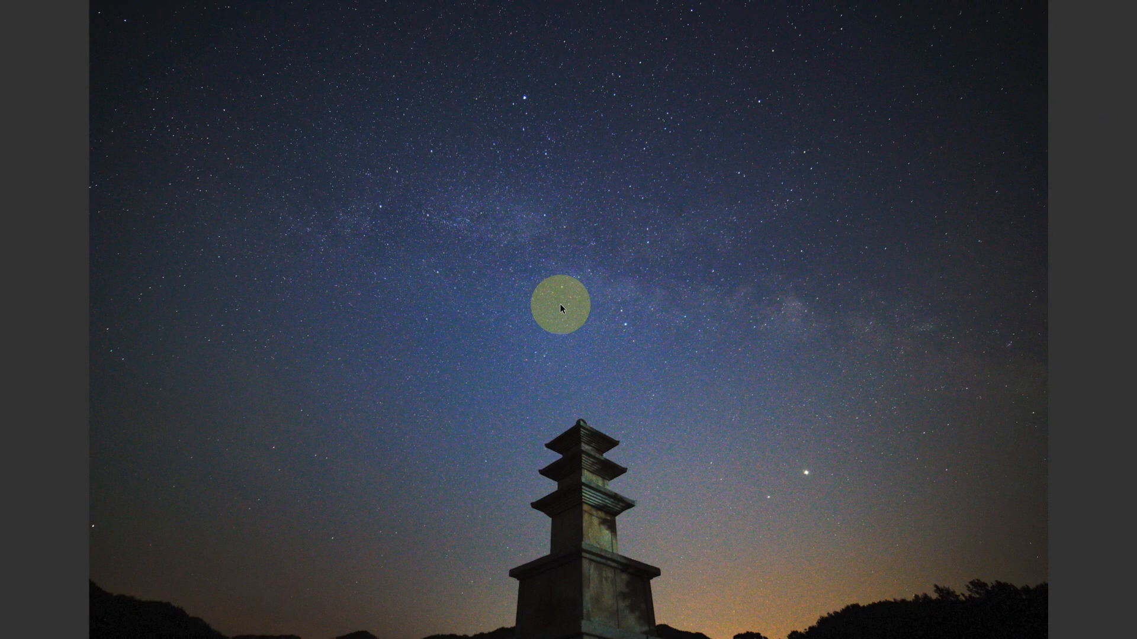
pyautogui.press('space')
# Open the starry-sky photo _Z0A7991.JPG from the Bridge folder in Photoshop
pyautogui.scroll(2, 638, 293)
pyautogui.scroll(2, 640, 297)
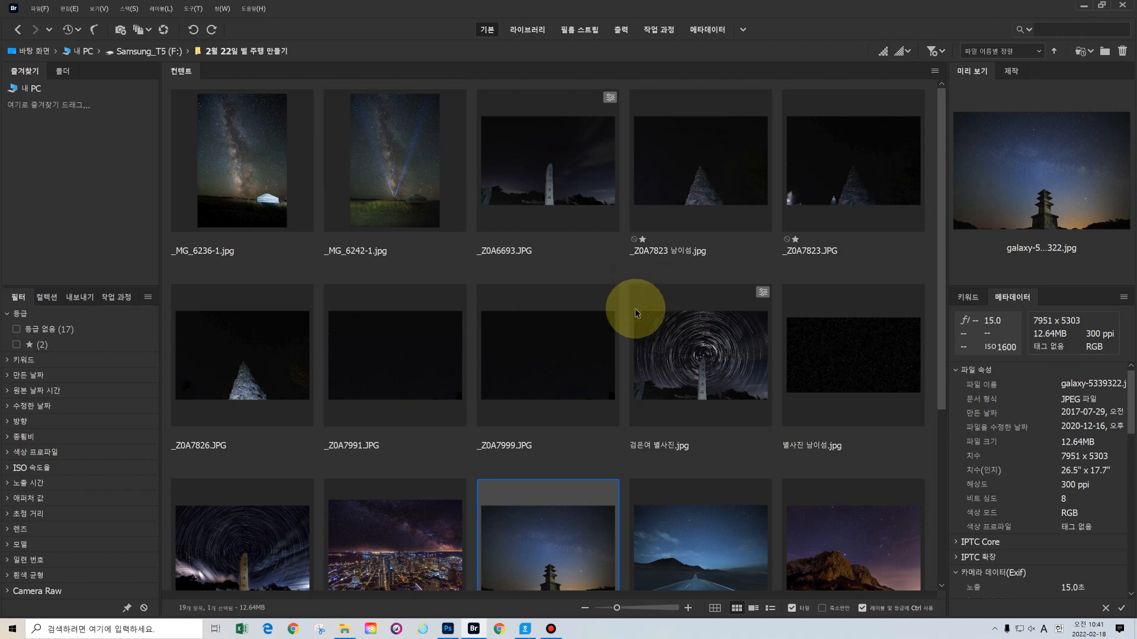
pyautogui.doubleClick(610, 422)
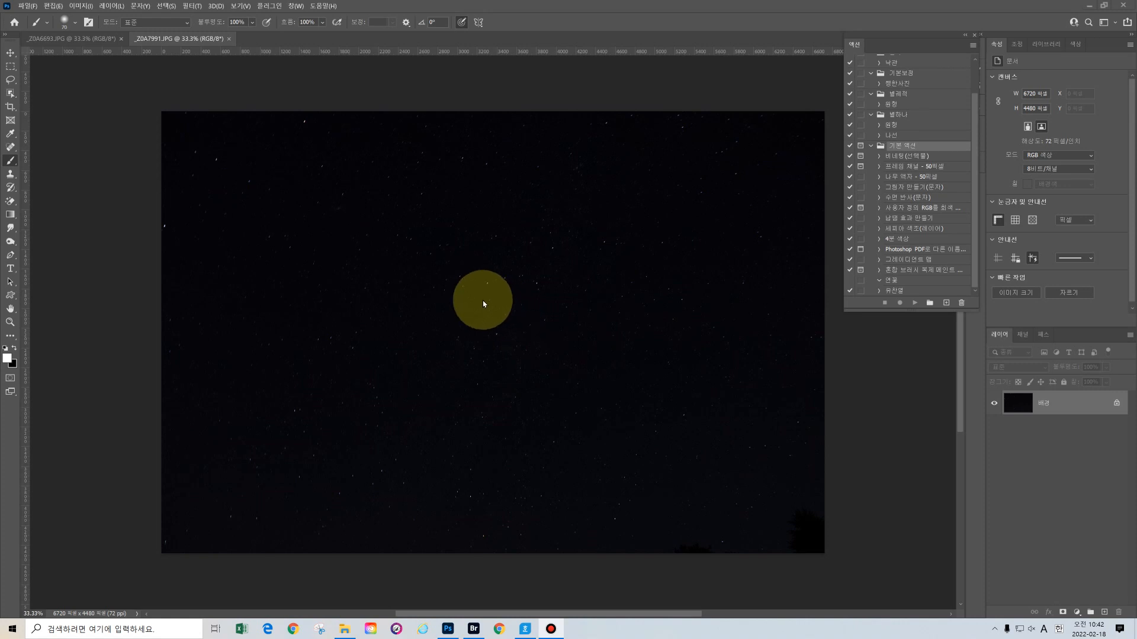
# Close the Actions panel and display it again
pyautogui.click(975, 35)
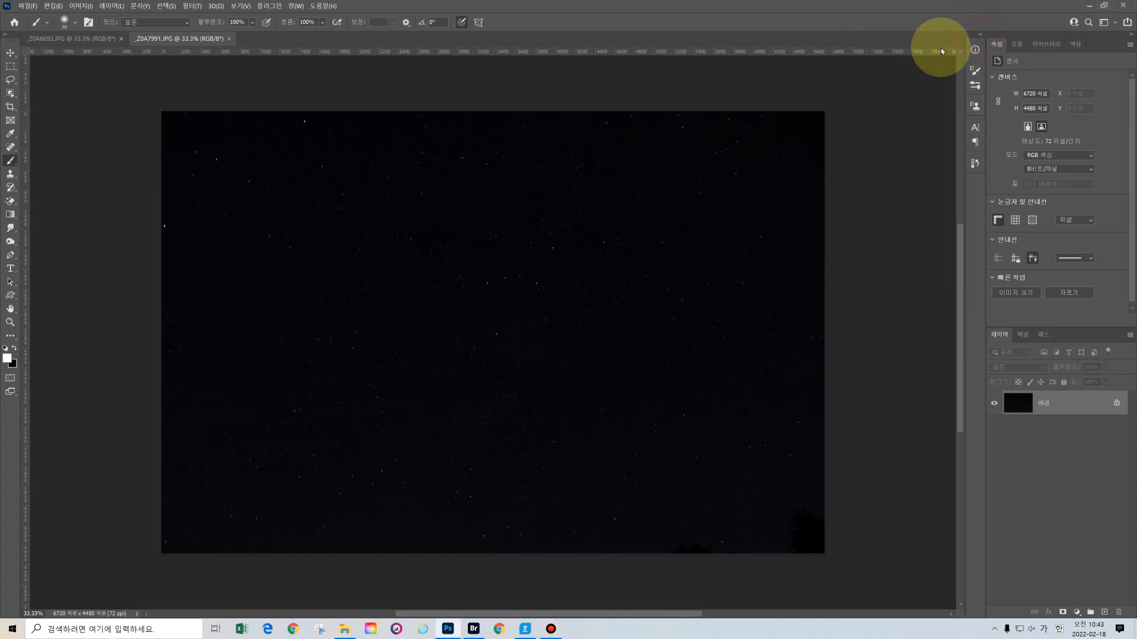
pyautogui.click(293, 7)
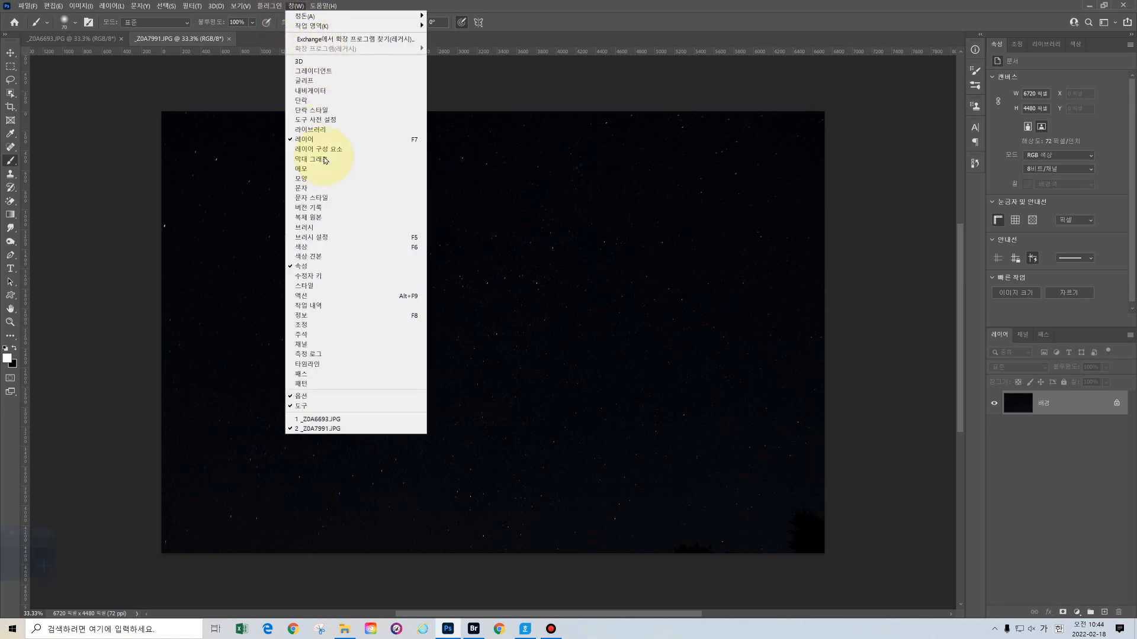
pyautogui.click(339, 298)
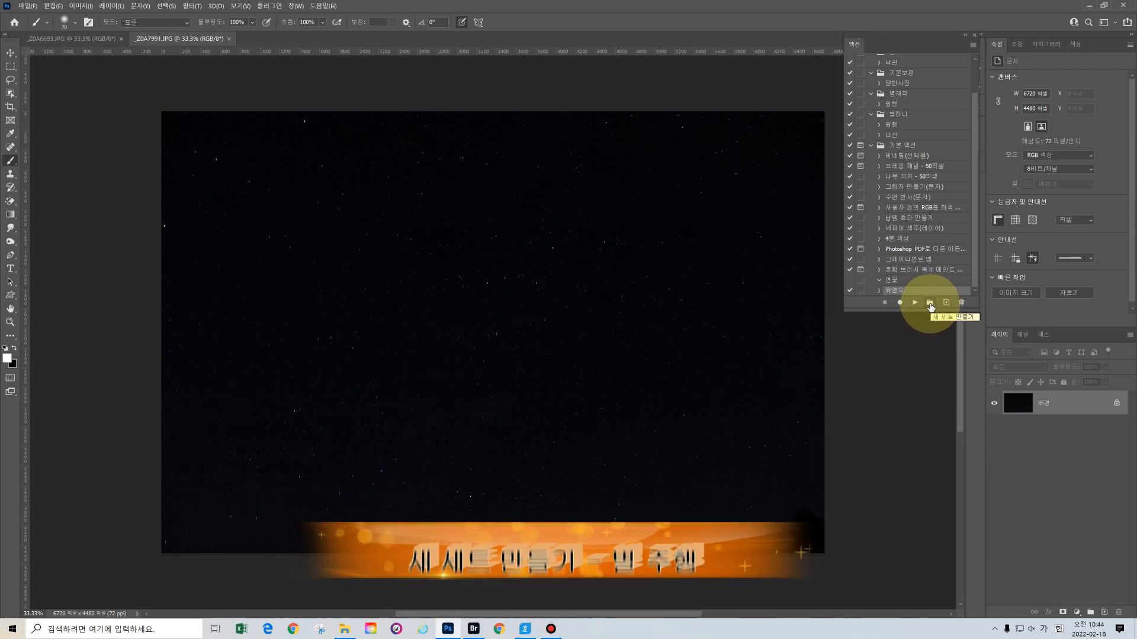
# Create a new action set named 별주행
pyautogui.click(930, 304)
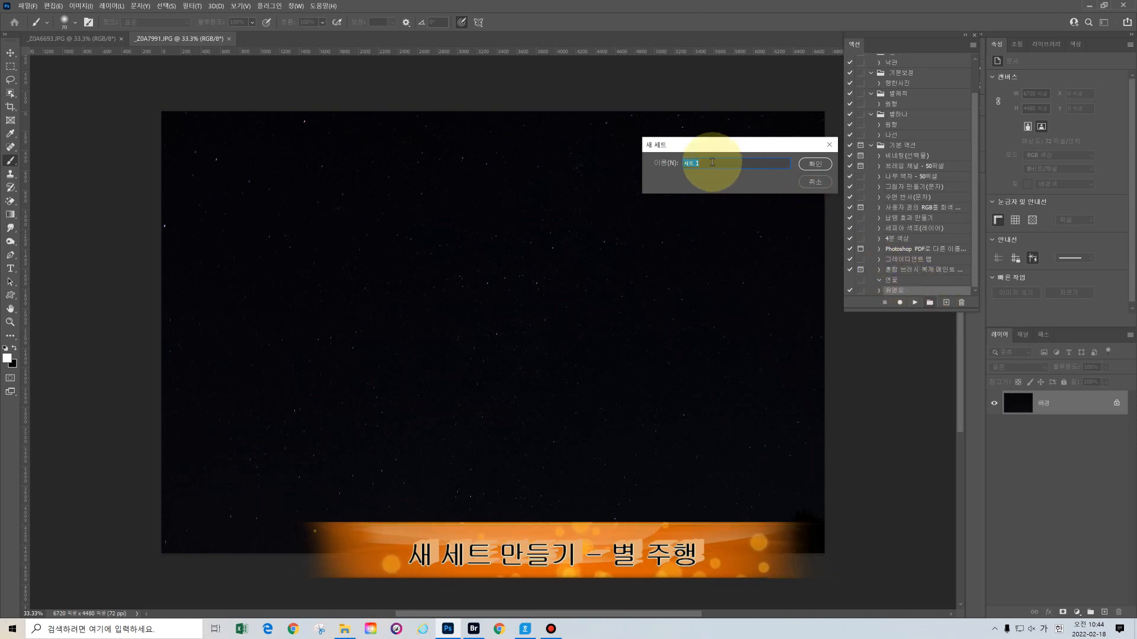
pyautogui.write('ㅂ')
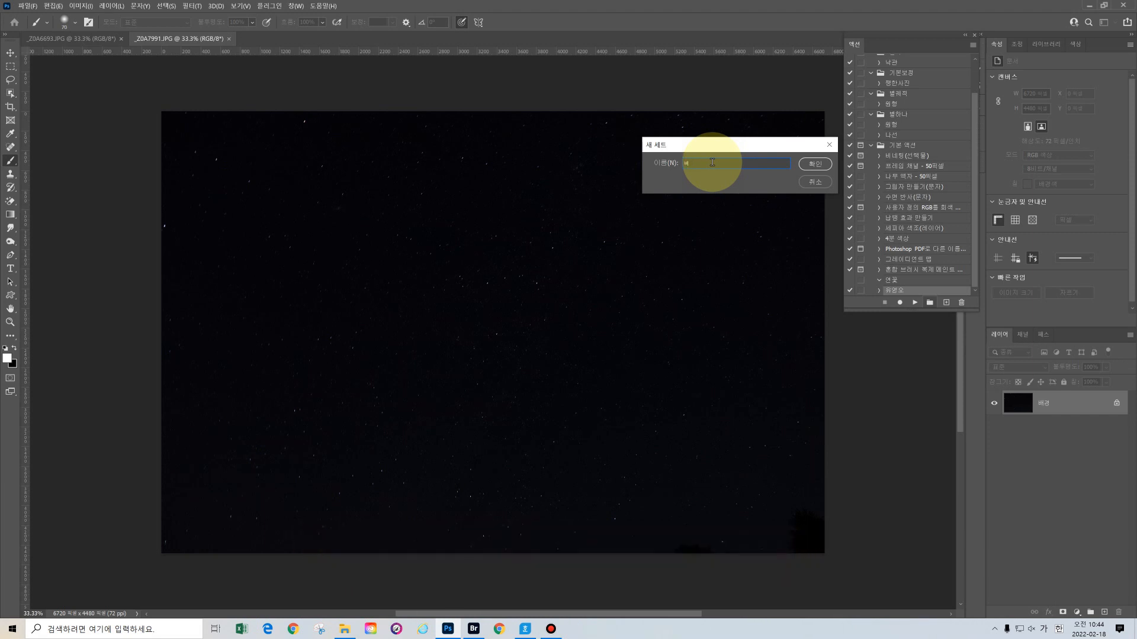
pyautogui.write('구변')
pyautogui.click(712, 162)
pyautogui.click(814, 164)
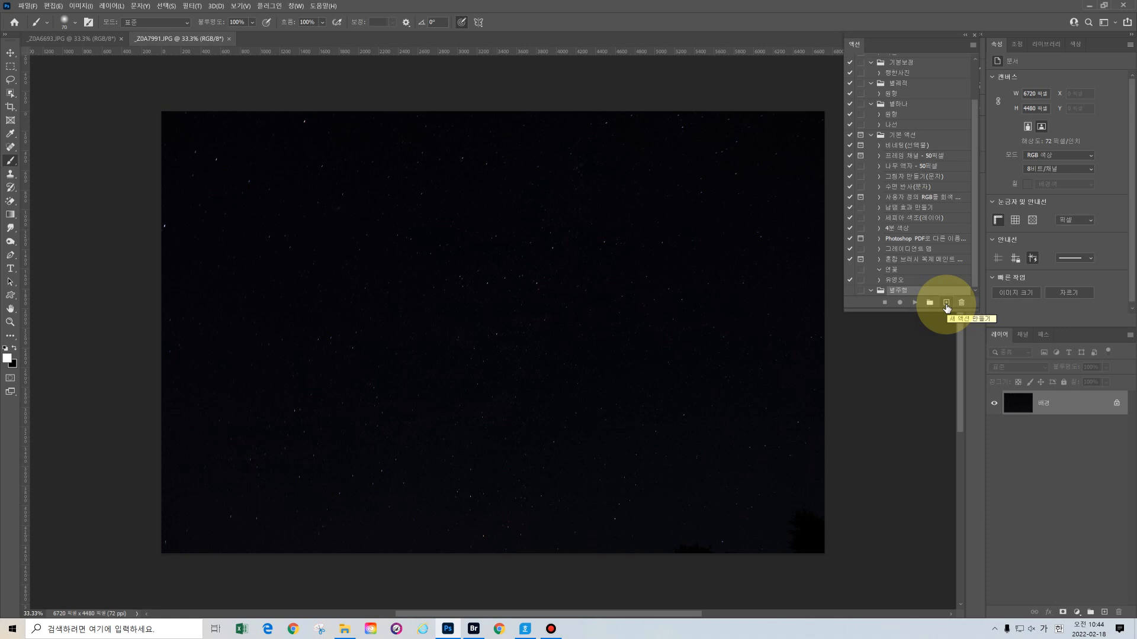
# Create a new action named 원형 만들기 in the 별주행 set and start recording it
pyautogui.click(946, 303)
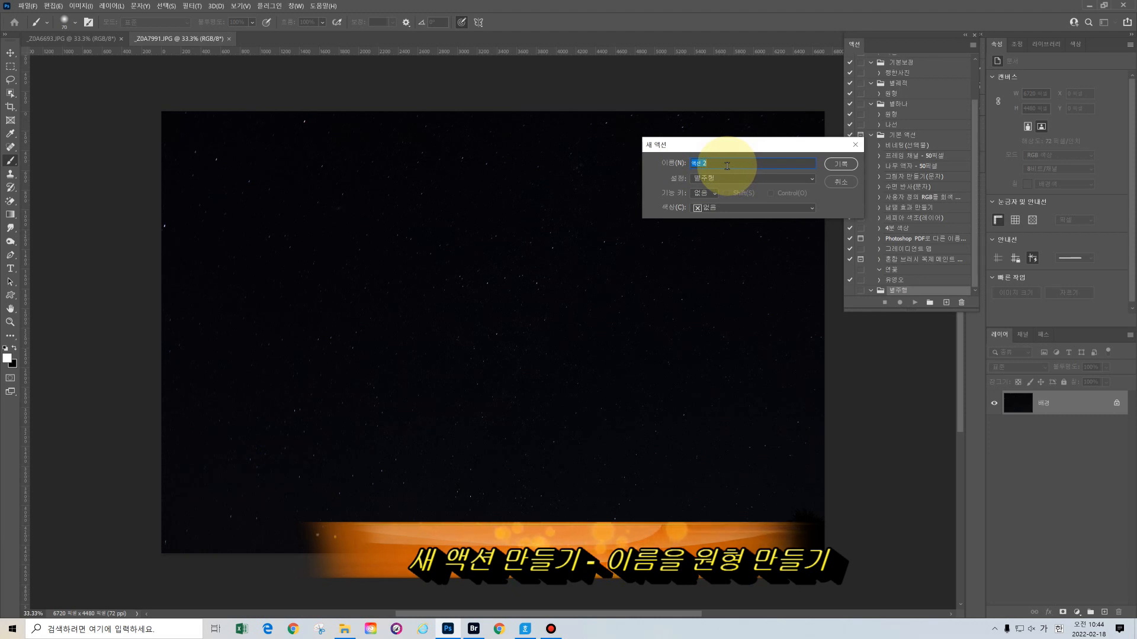
pyautogui.write('우ㅓㄴ형 ㅁ')
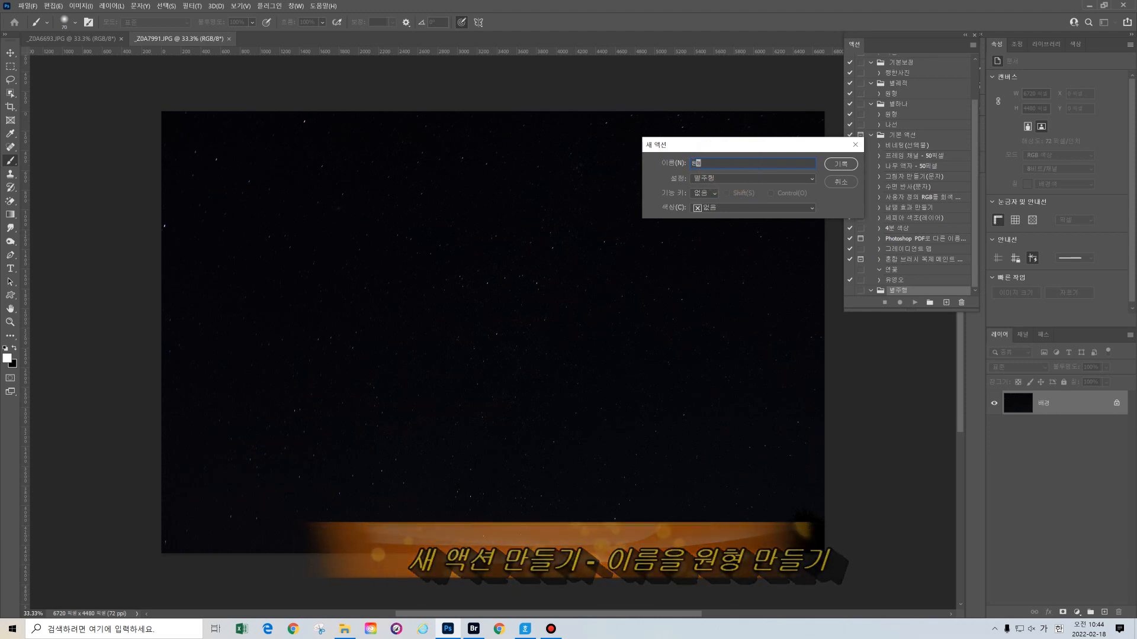
pyautogui.write('ㅏㄴ들기')
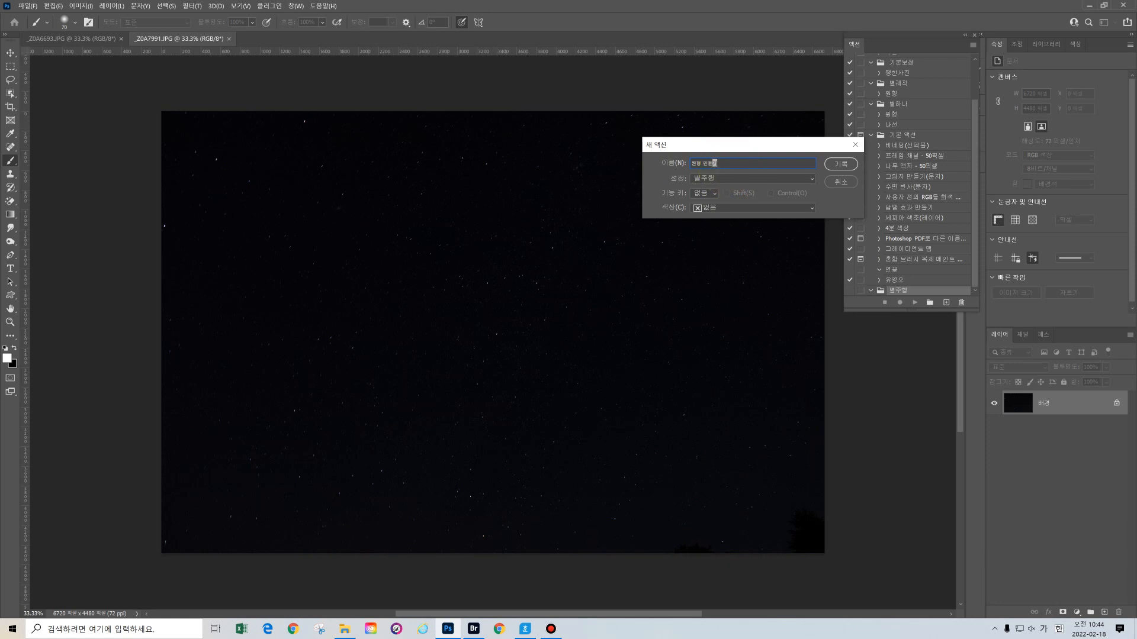
pyautogui.click(727, 165)
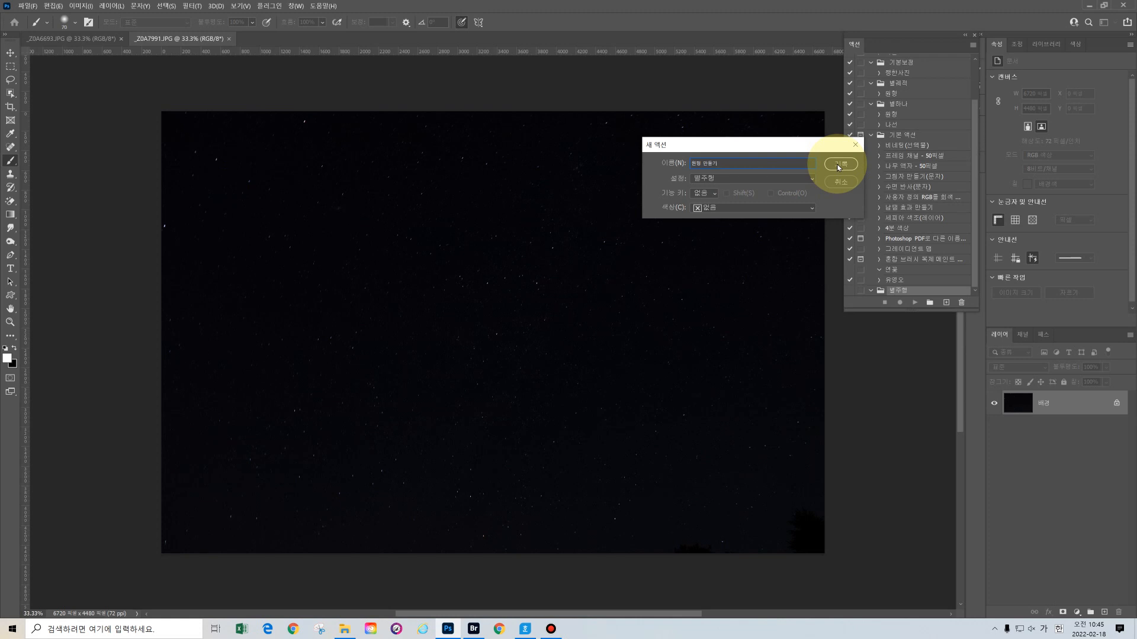
pyautogui.click(840, 165)
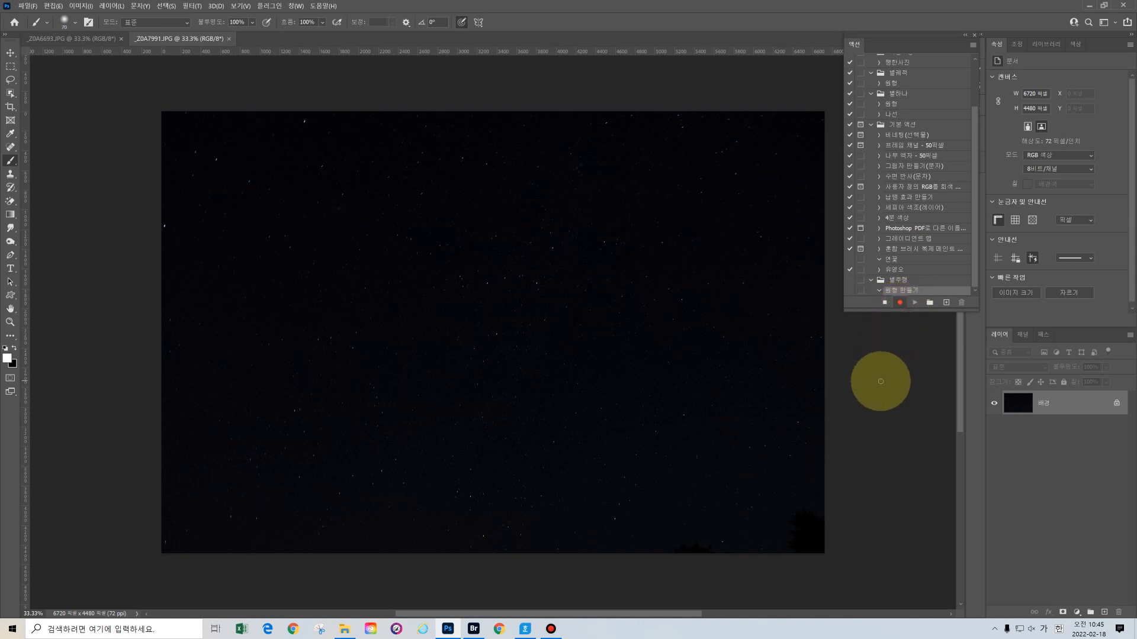
# Record duplicating the background layer and rotating the copy by 0.2°, ending the recording after the transform is applied
pyautogui.hotkey('ctrl', 'j')
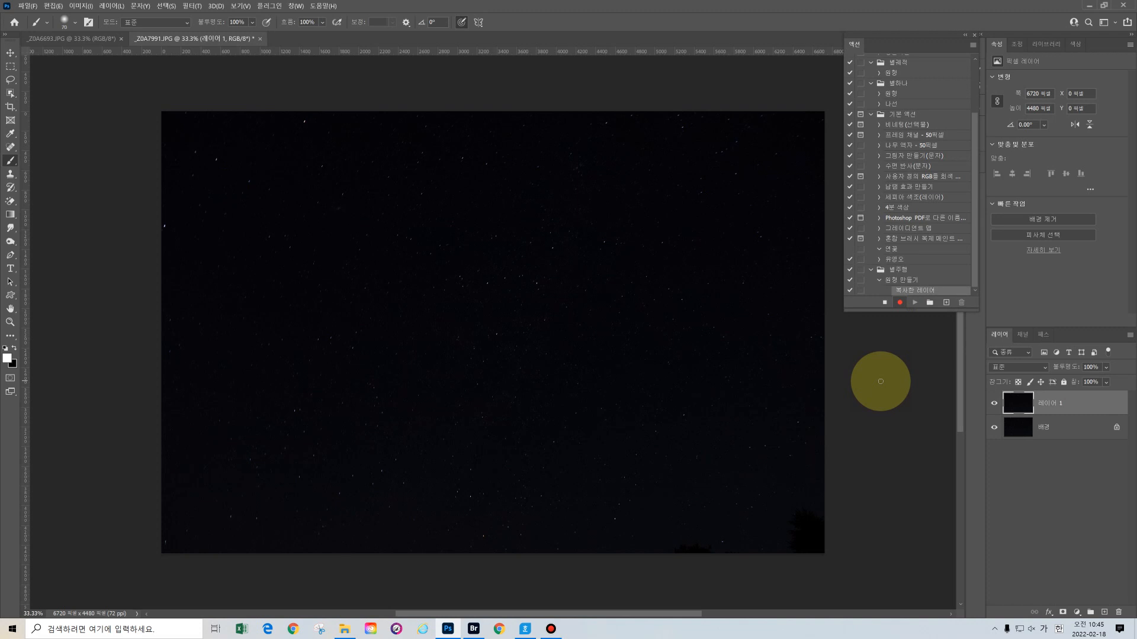
pyautogui.hotkey('ctrl', 't')
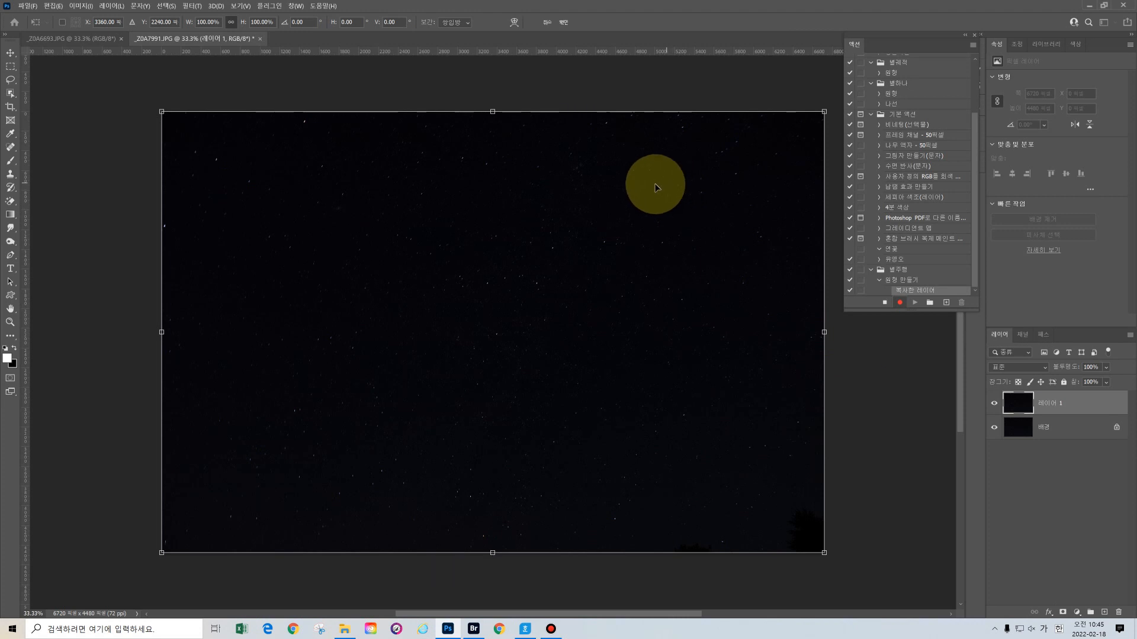
pyautogui.click(231, 24)
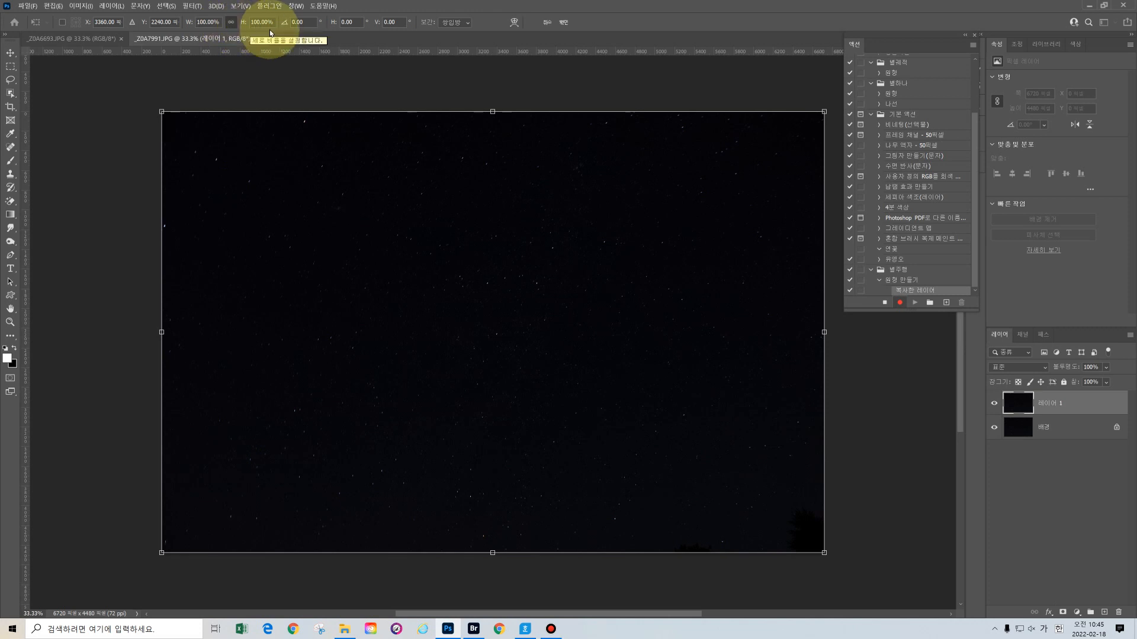
pyautogui.click(306, 23)
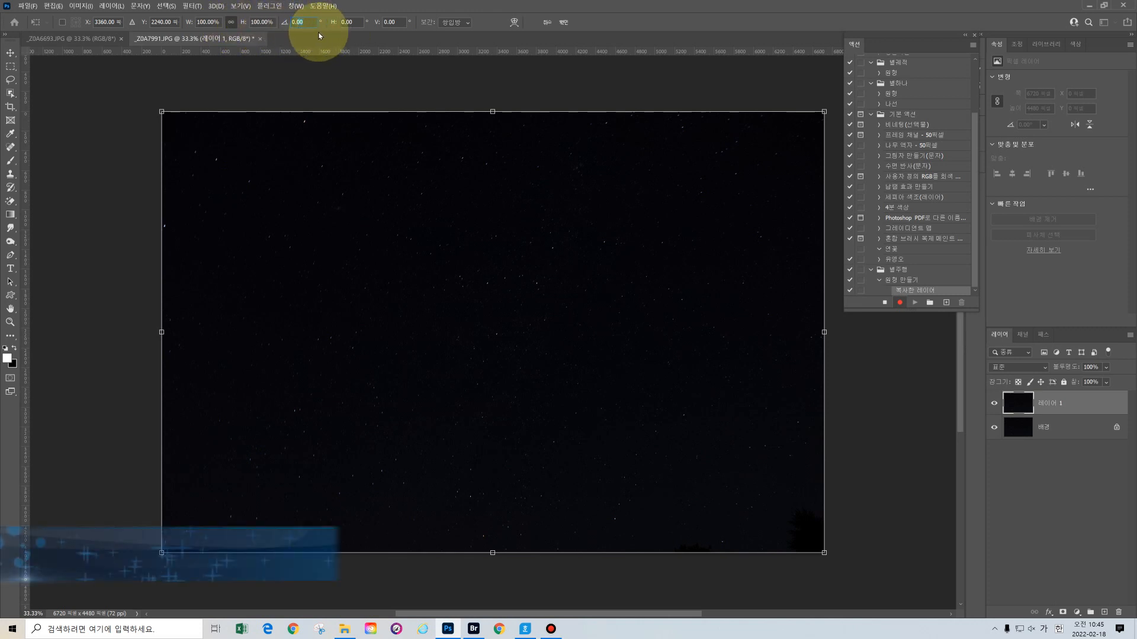
pyautogui.write('0.2')
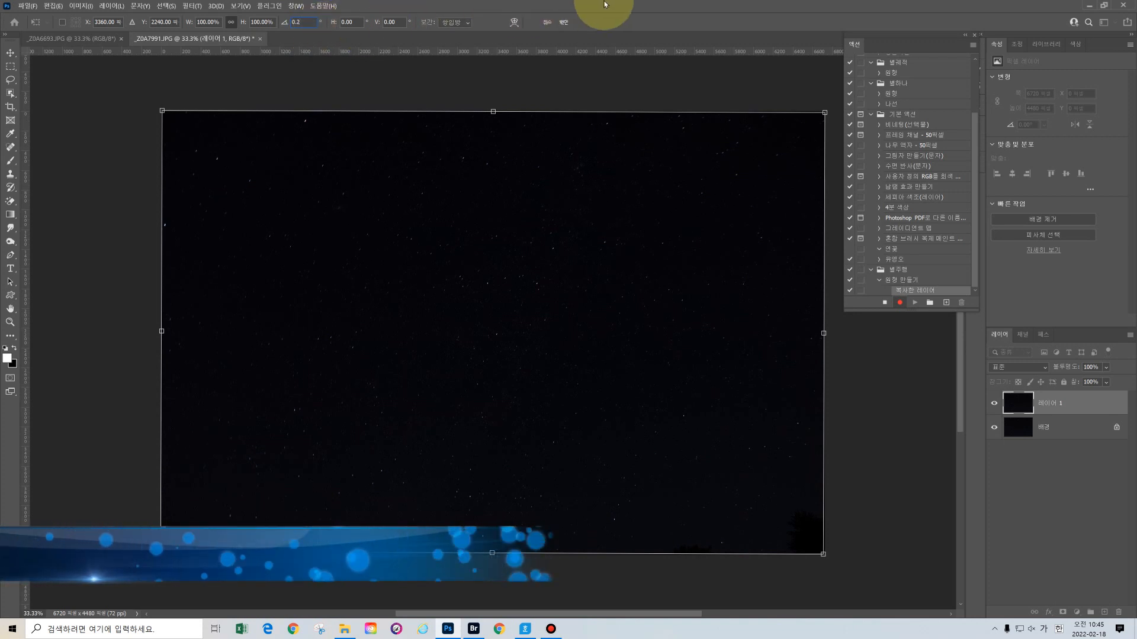
pyautogui.click(642, 3)
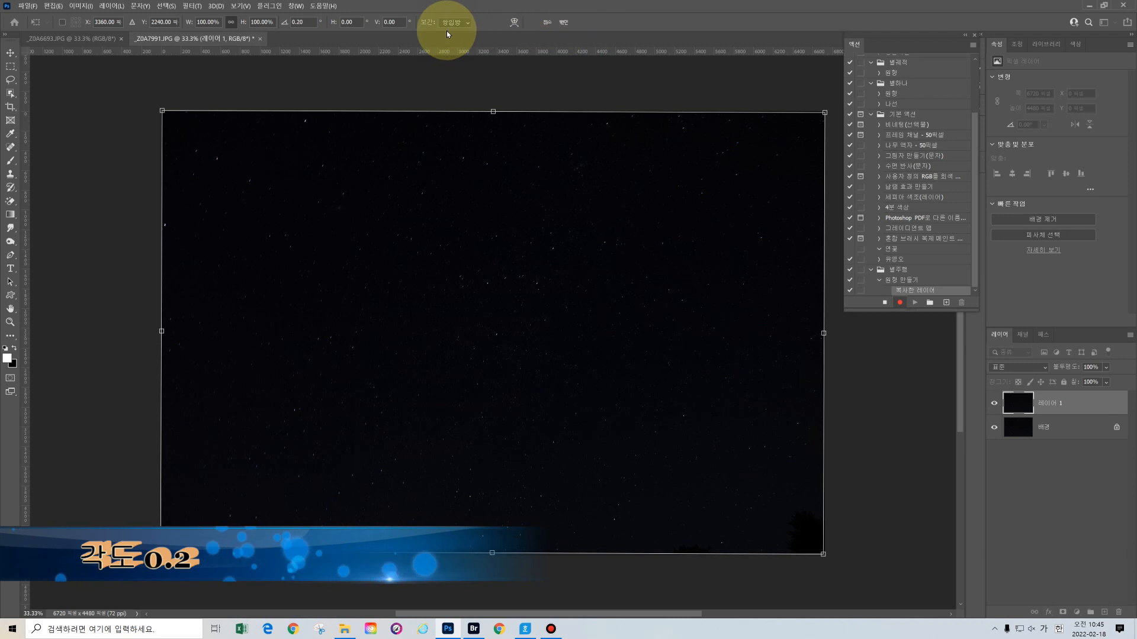
pyautogui.click(563, 24)
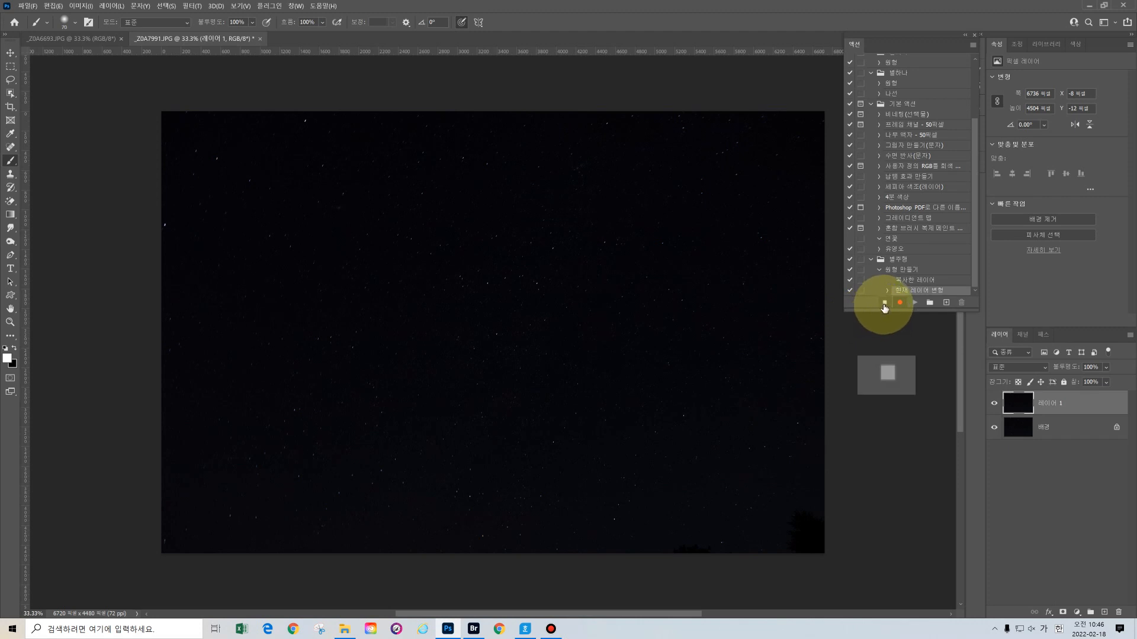
pyautogui.click(885, 304)
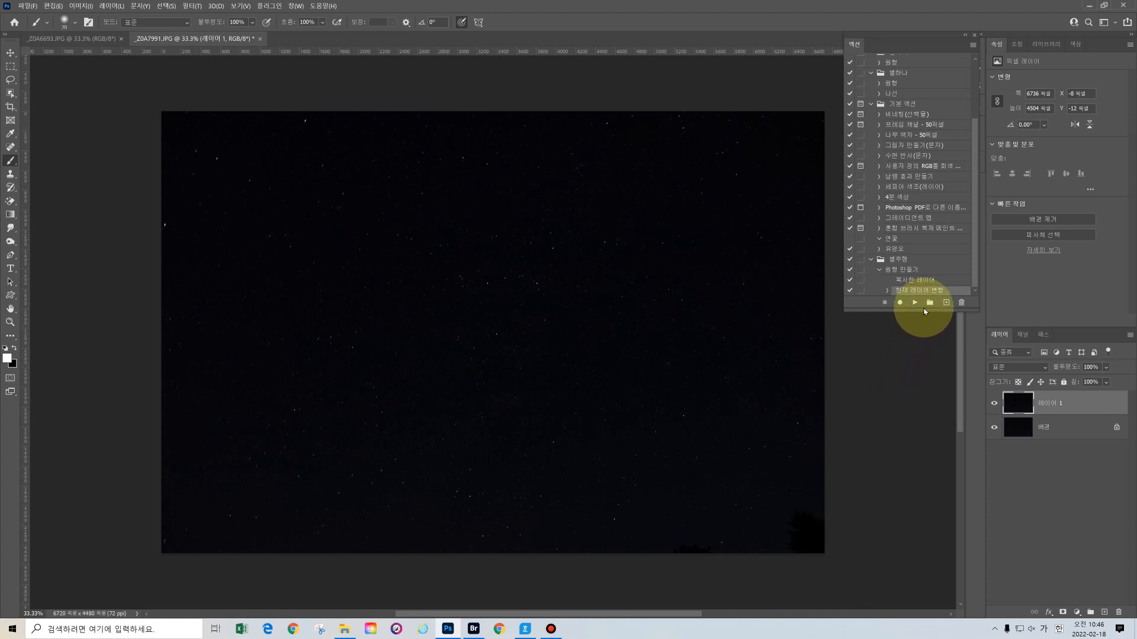
# Duplicate the 복사한 레이어 and 현재 레이어 변형 commands together within the 원형 만들기 action
pyautogui.click(928, 282)
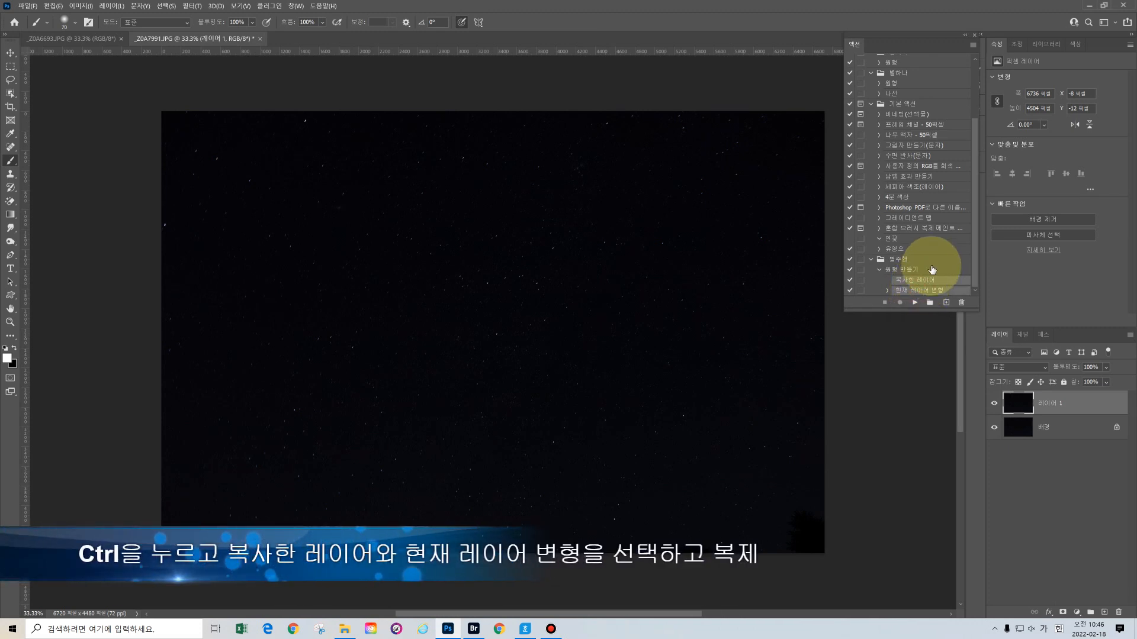
pyautogui.click(974, 49)
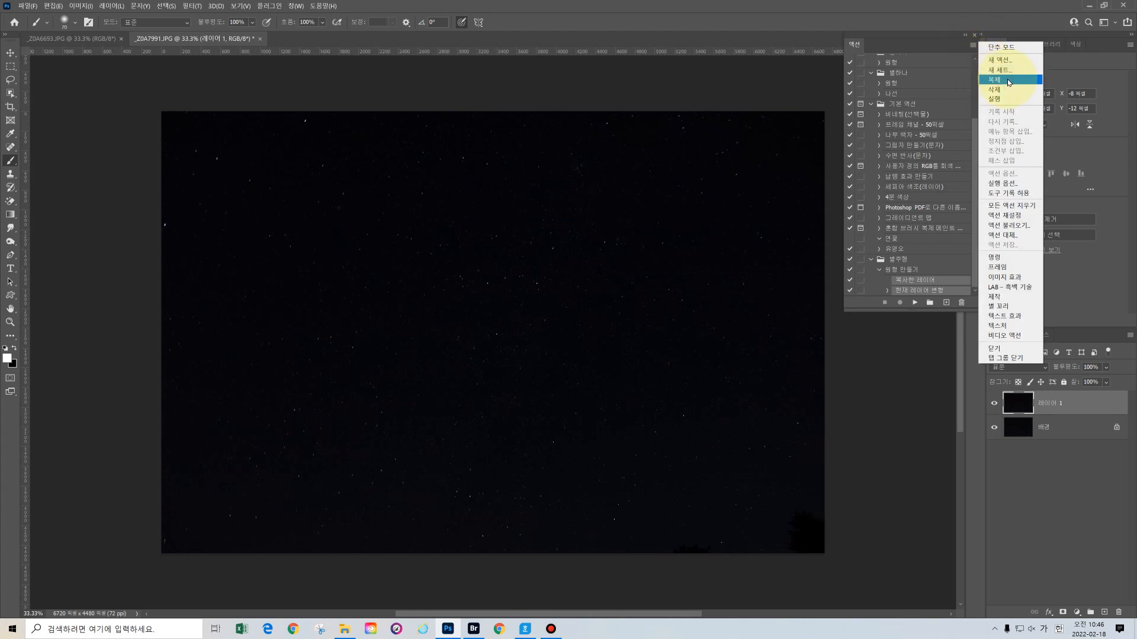
pyautogui.click(1008, 79)
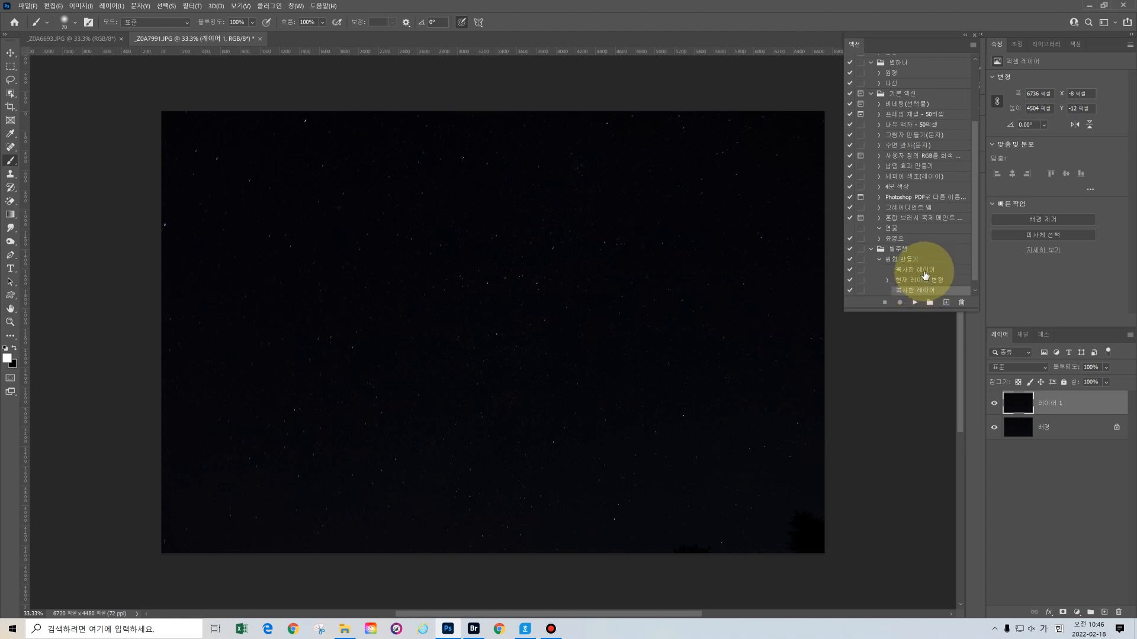
# Select all four recorded commands in the 원형 만들기 action and duplicate them
pyautogui.click(927, 272)
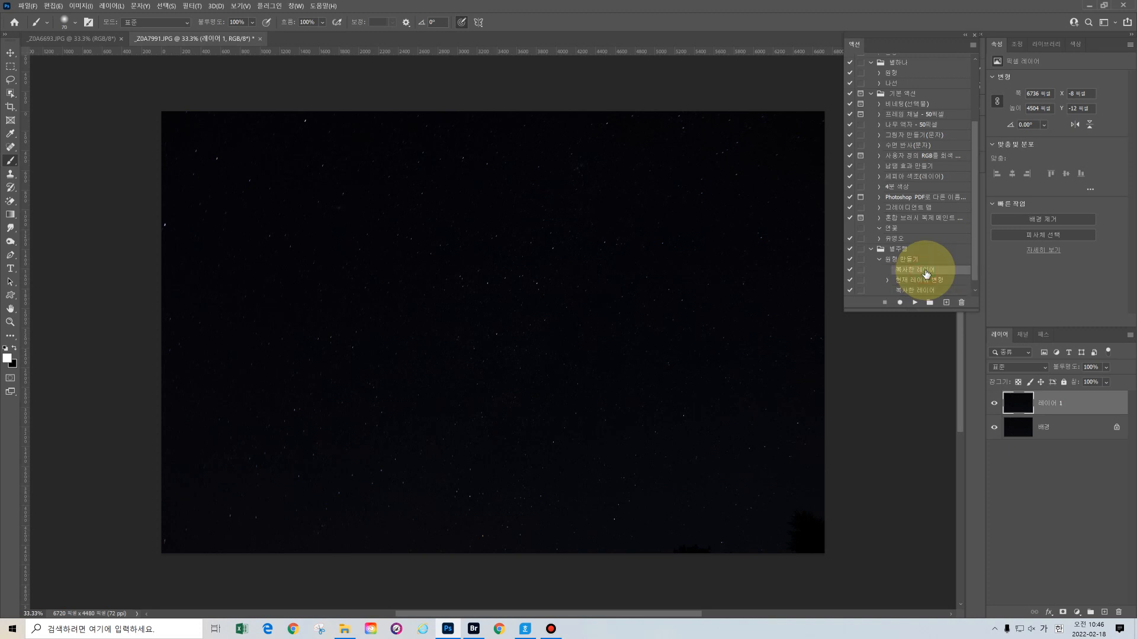
pyautogui.moveTo(975, 275); pyautogui.dragTo(975, 287)
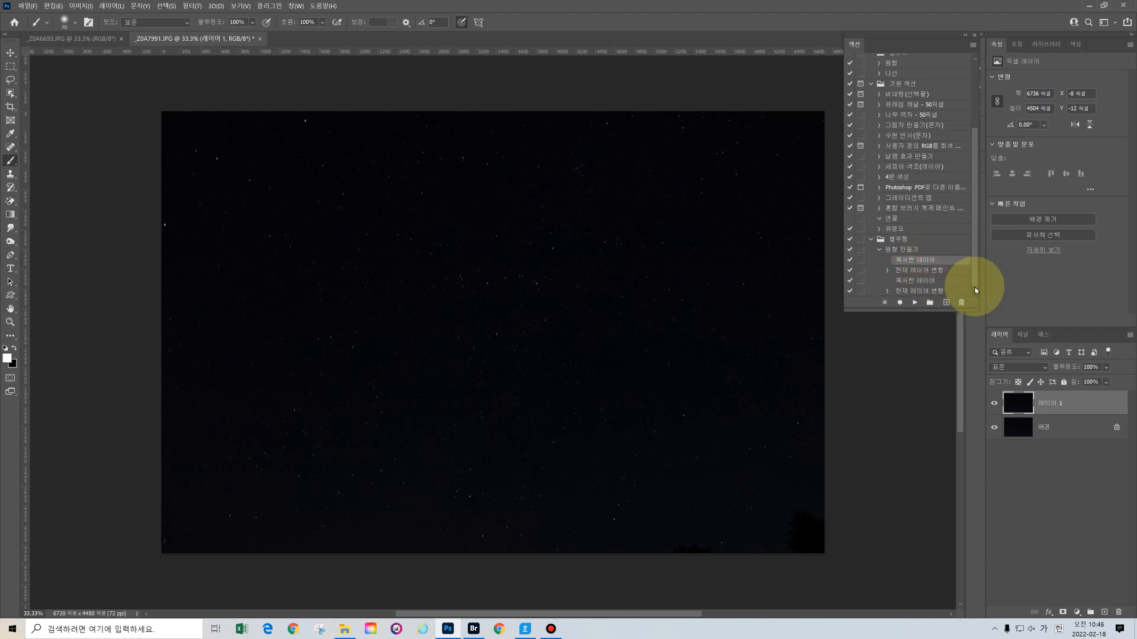
pyautogui.keyDown('shift'); pyautogui.click(924, 291); pyautogui.keyUp('shift')
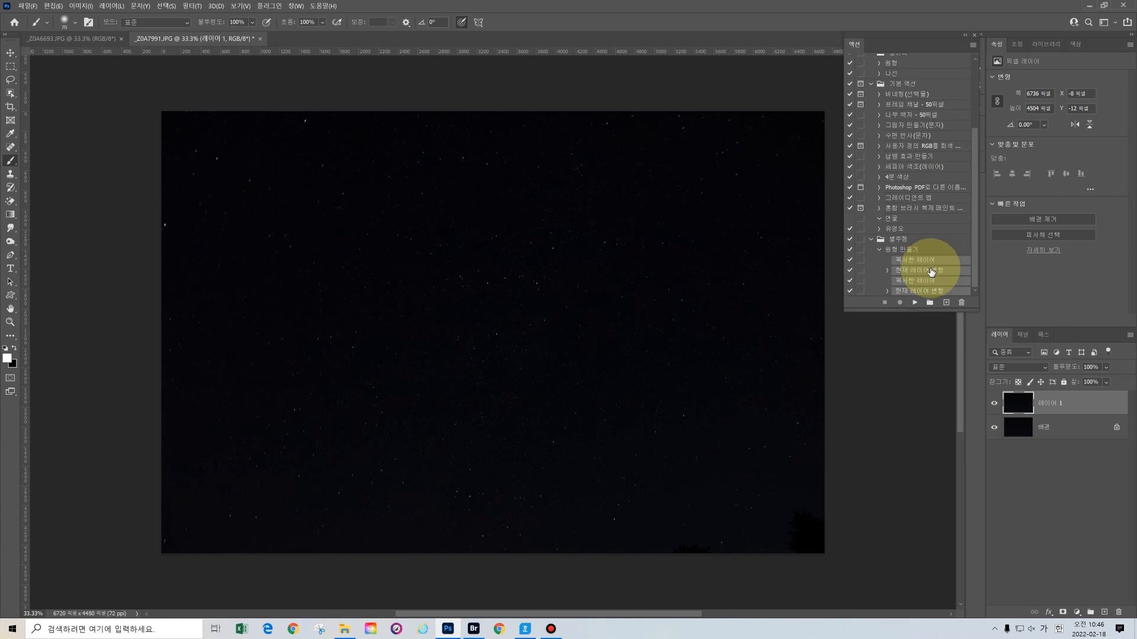
pyautogui.click(972, 45)
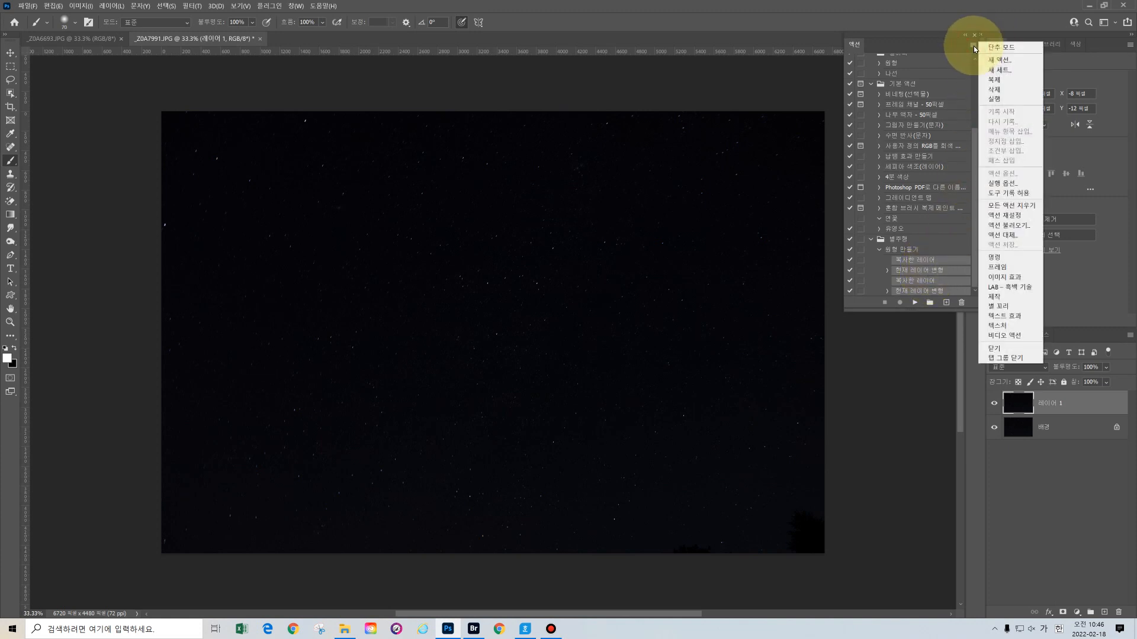
pyautogui.click(1002, 80)
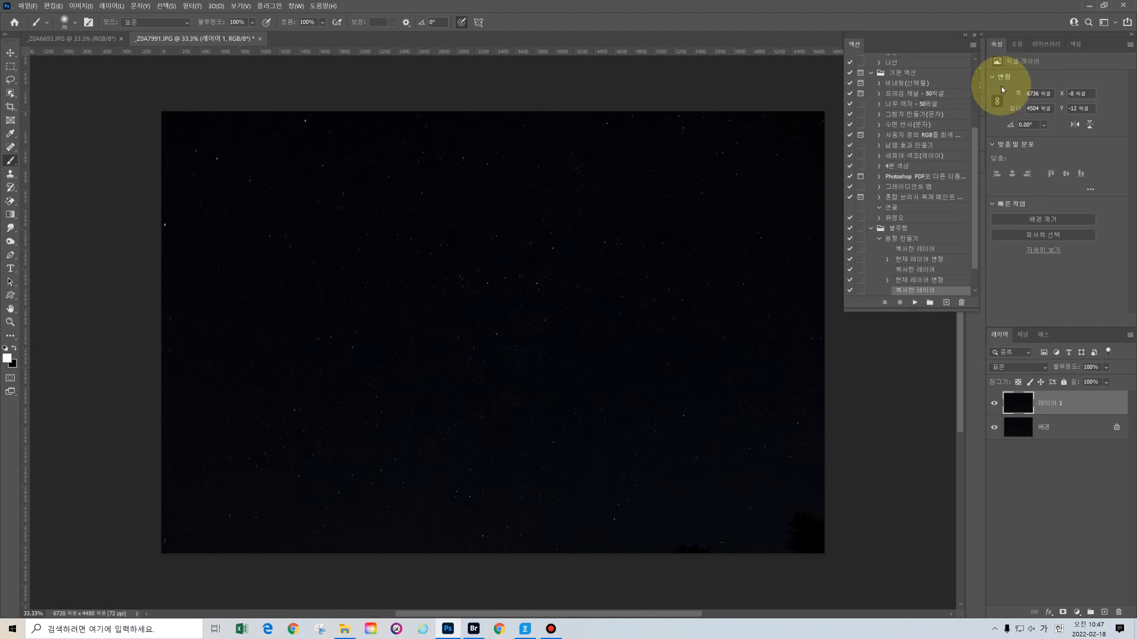
# Select all eight commands in the 원형 만들기 action, from first to last, and duplicate them
pyautogui.click(936, 250)
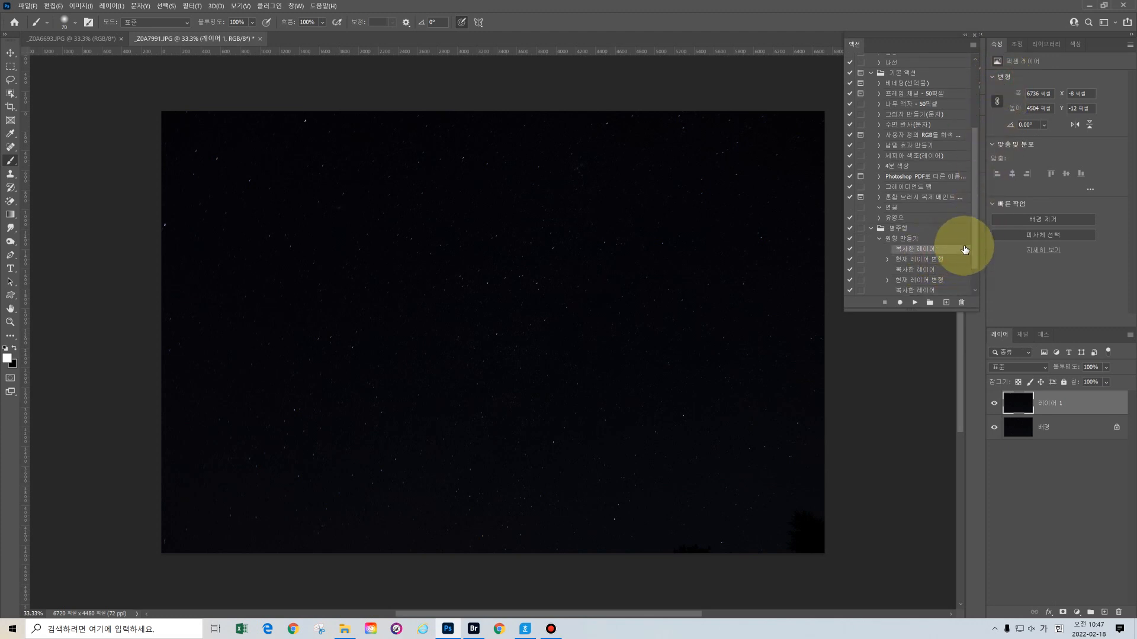
pyautogui.moveTo(975, 243); pyautogui.dragTo(972, 276)
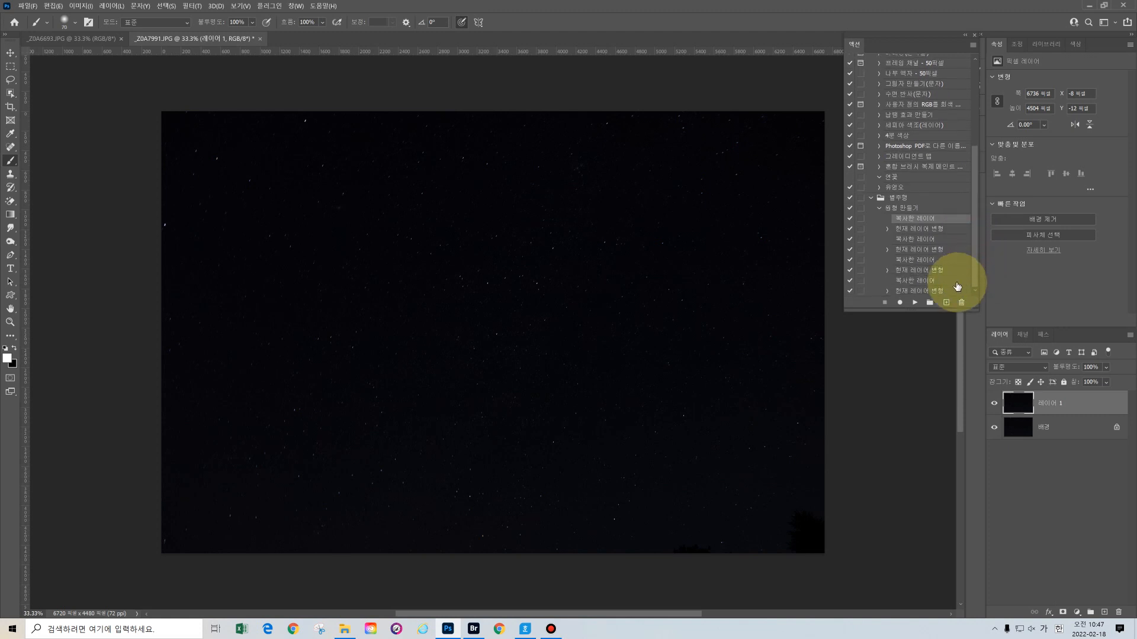
pyautogui.keyDown('shift'); pyautogui.click(935, 292); pyautogui.keyUp('shift')
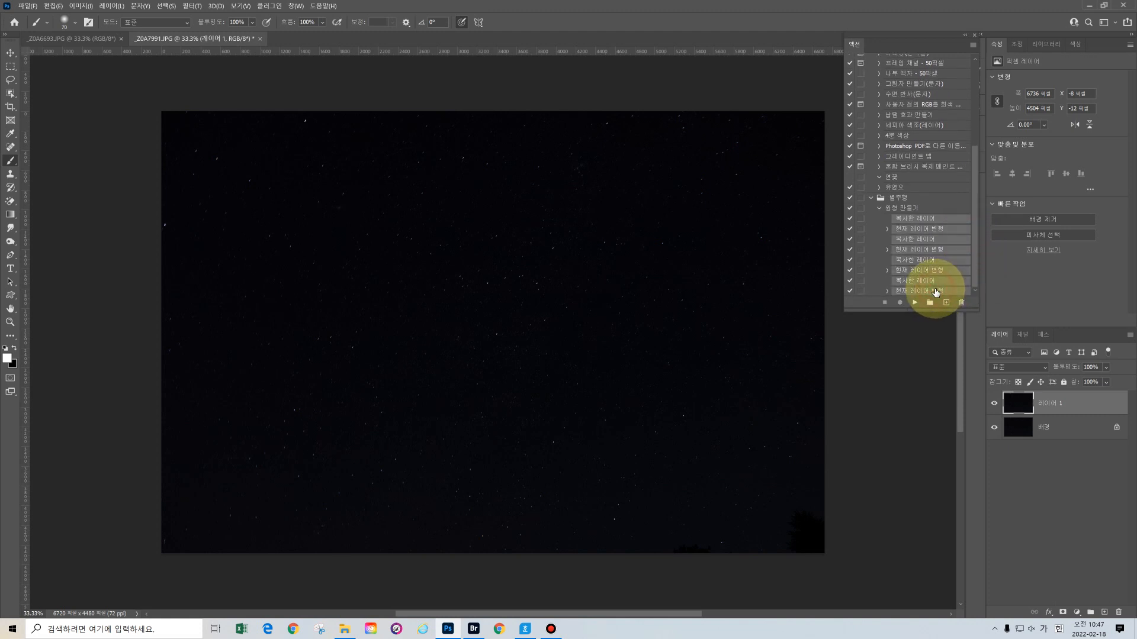
pyautogui.click(973, 45)
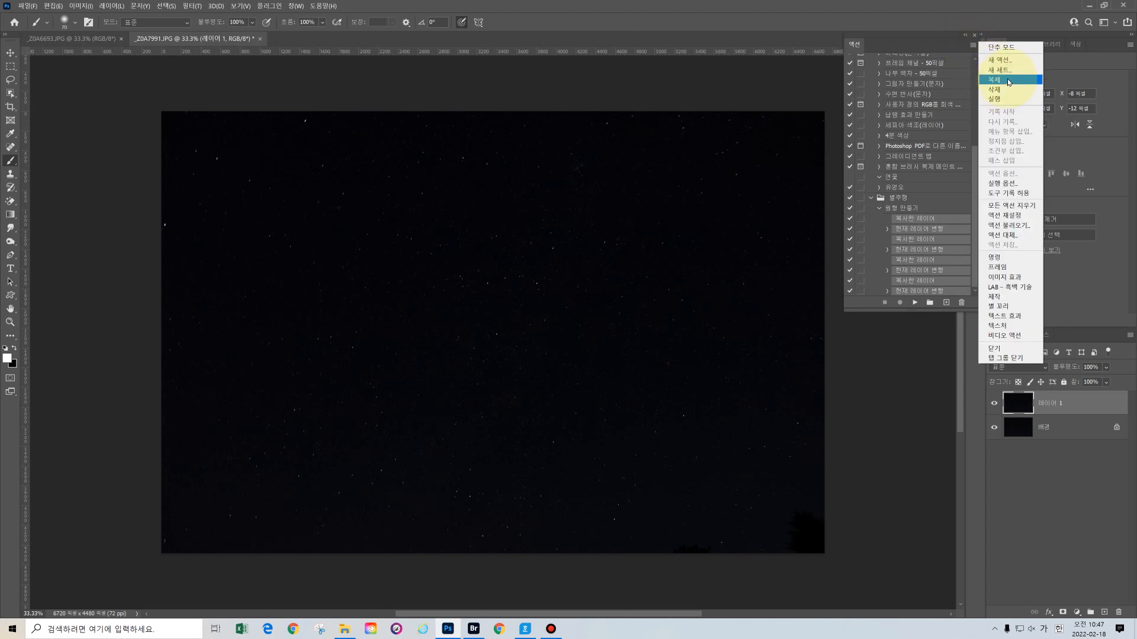
pyautogui.click(1008, 82)
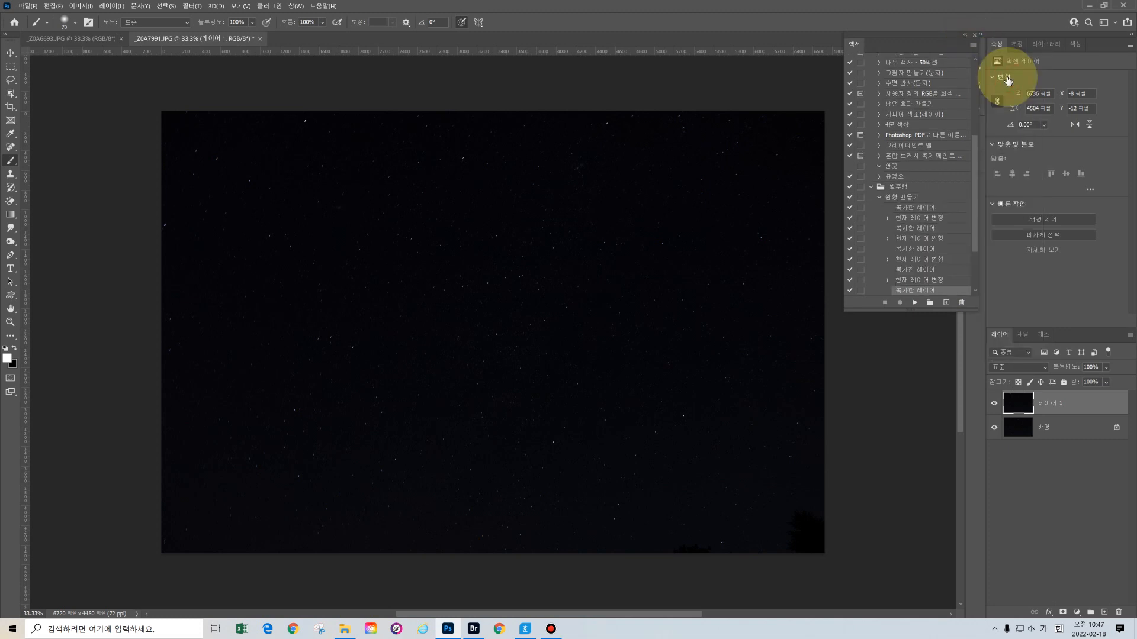
# Select all 16 commands in the 원형 만들기 action and duplicate the whole sequence
pyautogui.click(930, 207)
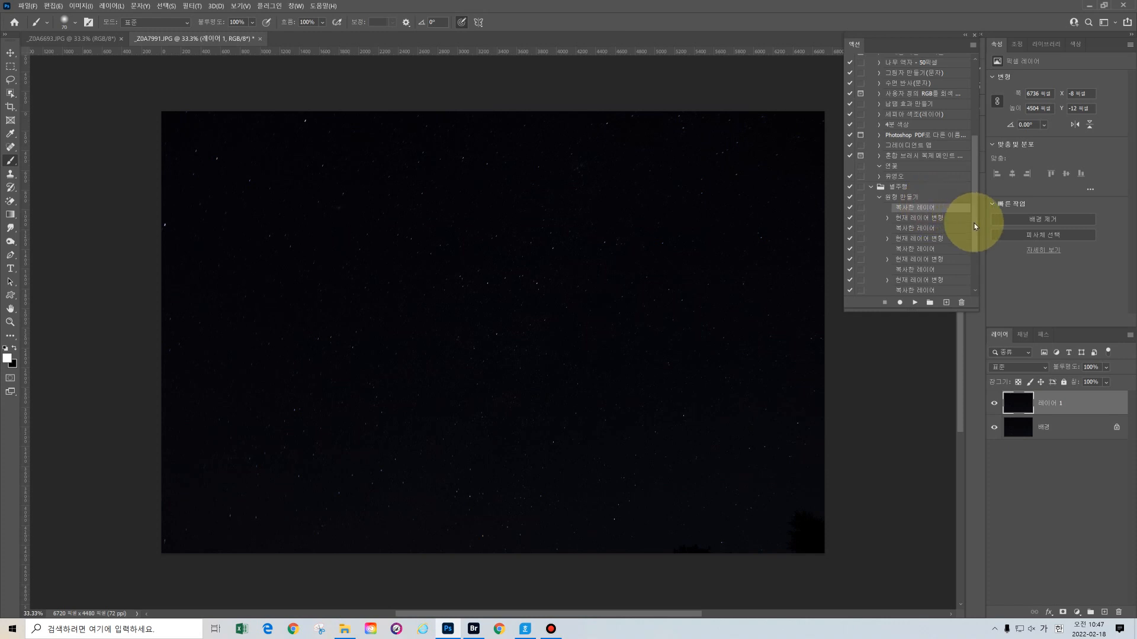
pyautogui.moveTo(974, 238); pyautogui.dragTo(972, 265)
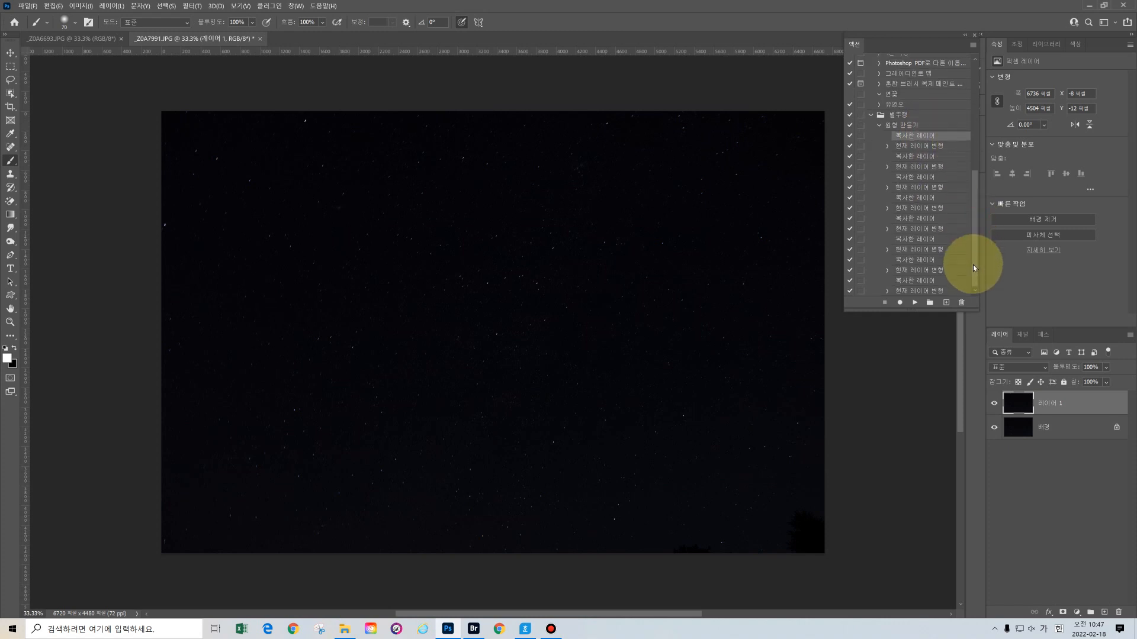
pyautogui.keyDown('shift'); pyautogui.click(937, 292); pyautogui.keyUp('shift')
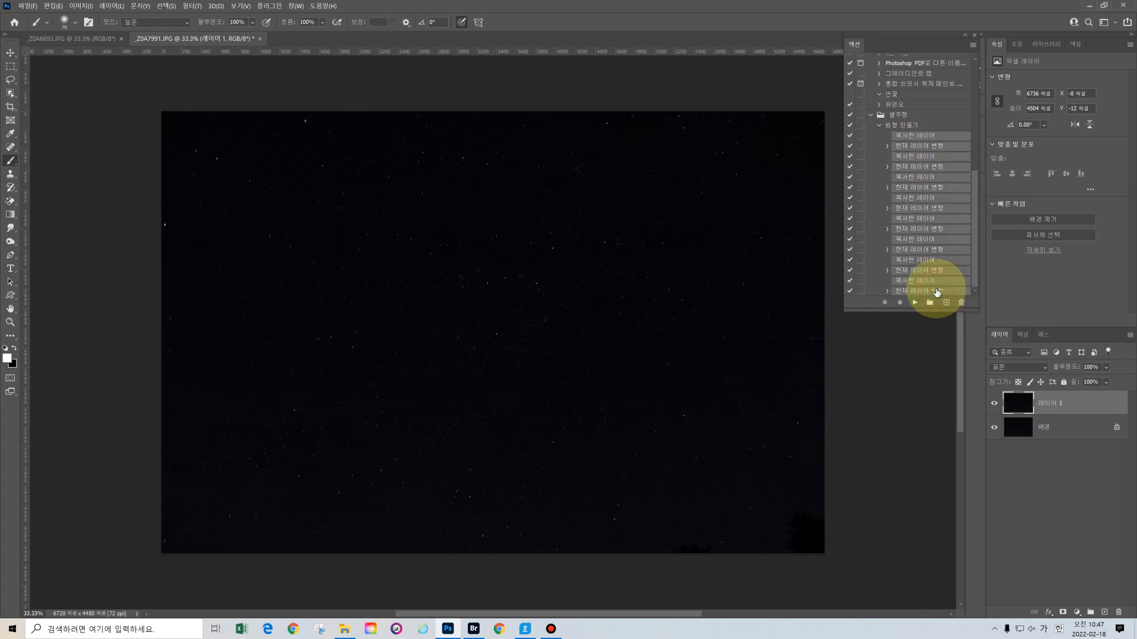
pyautogui.click(974, 45)
pyautogui.click(1007, 80)
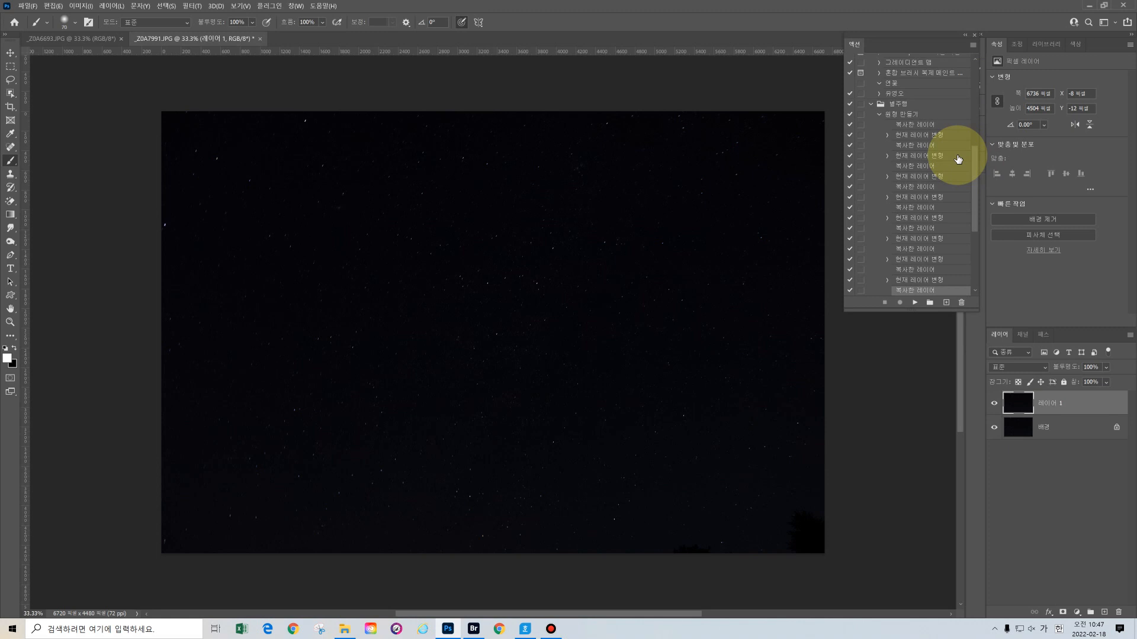
# Select all 32 commands in the 원형 만들기 action and duplicate the whole sequence
pyautogui.click(930, 129)
pyautogui.moveTo(975, 208); pyautogui.dragTo(977, 273)
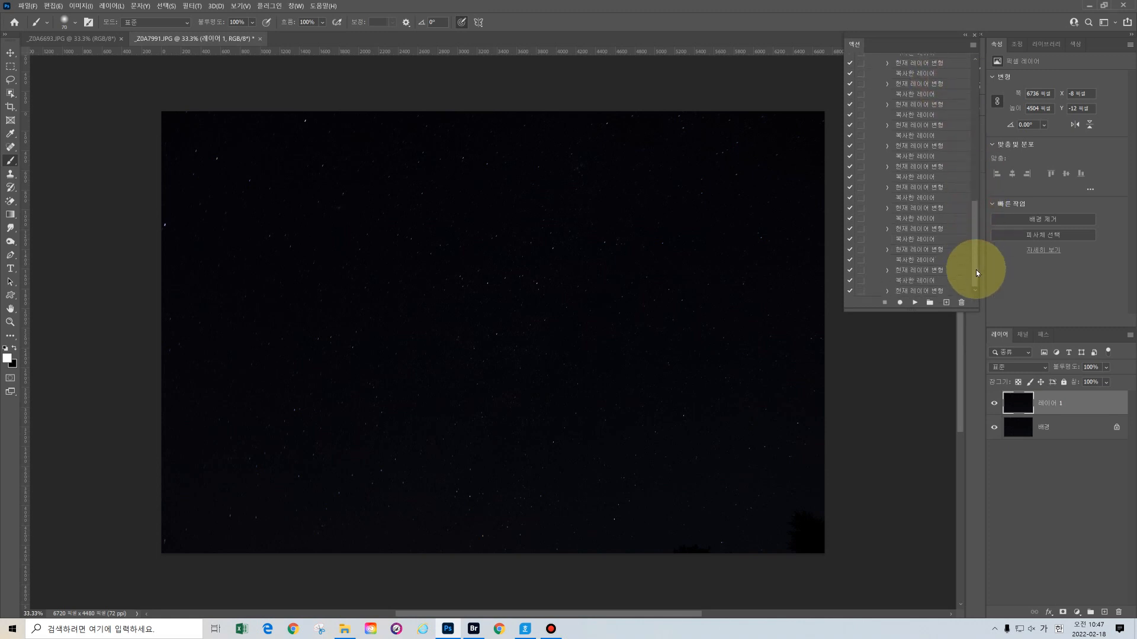
pyautogui.keyDown('shift'); pyautogui.click(933, 290); pyautogui.keyUp('shift')
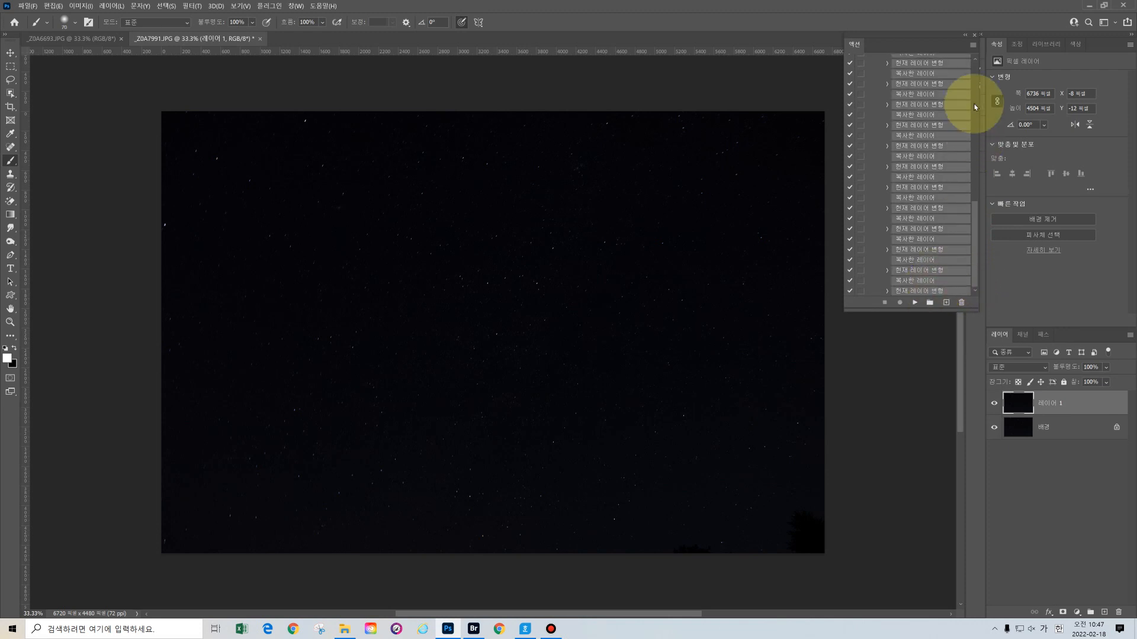
pyautogui.click(974, 45)
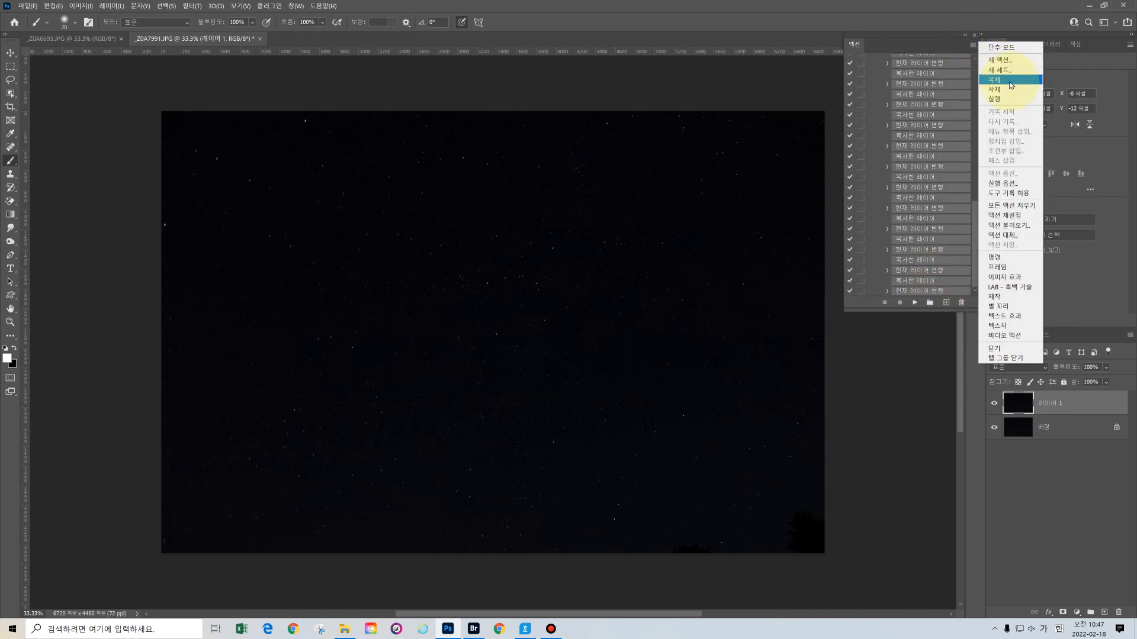
pyautogui.click(1011, 80)
# Select all 64 commands in the 원형 만들기 action, from first to last, and duplicate them
pyautogui.moveTo(975, 180); pyautogui.dragTo(984, 132)
pyautogui.click(924, 157)
pyautogui.moveTo(974, 150); pyautogui.dragTo(980, 269)
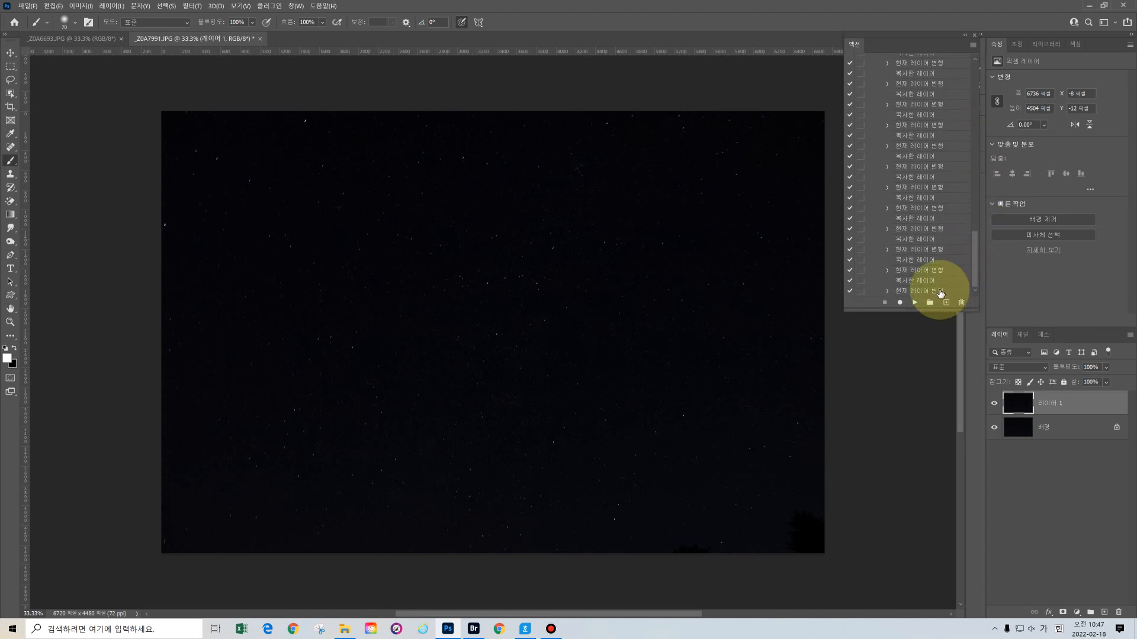
pyautogui.keyDown('shift'); pyautogui.click(959, 291); pyautogui.keyUp('shift')
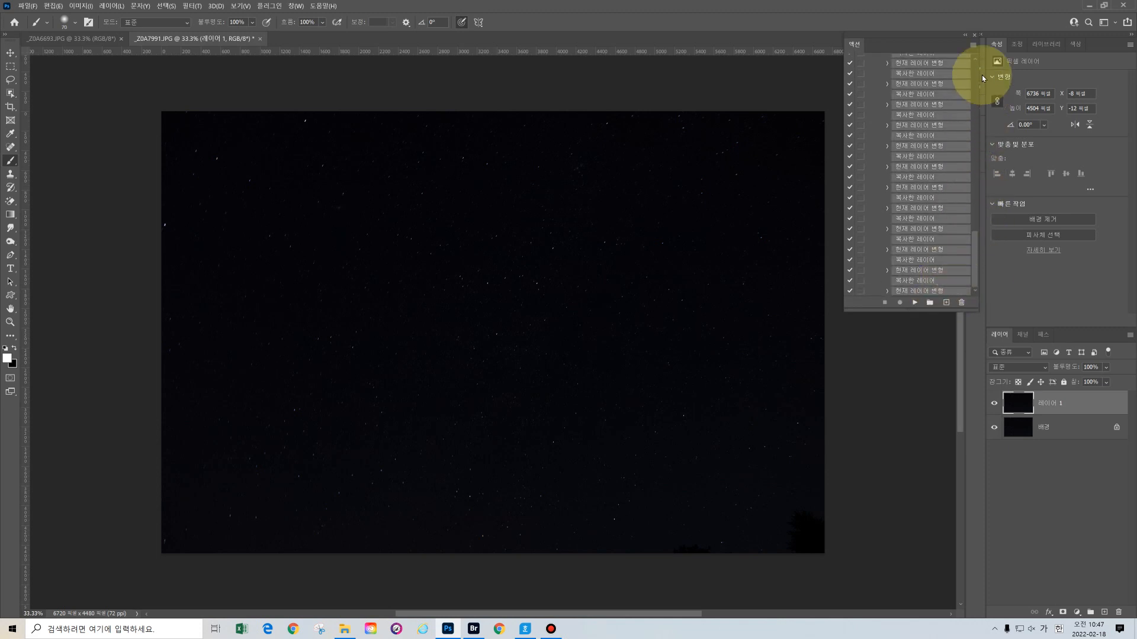
pyautogui.click(974, 45)
pyautogui.click(1010, 84)
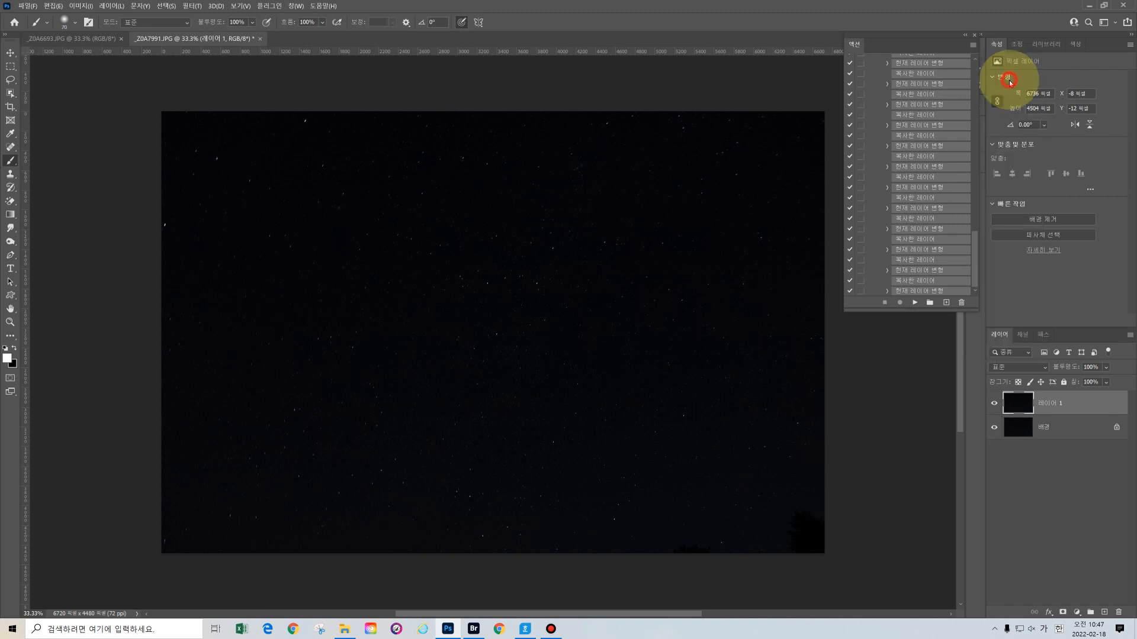
# Select every command in the extended 원형 만들기 action, from first to last, and duplicate the whole sequence once more
pyautogui.moveTo(975, 189); pyautogui.dragTo(976, 104)
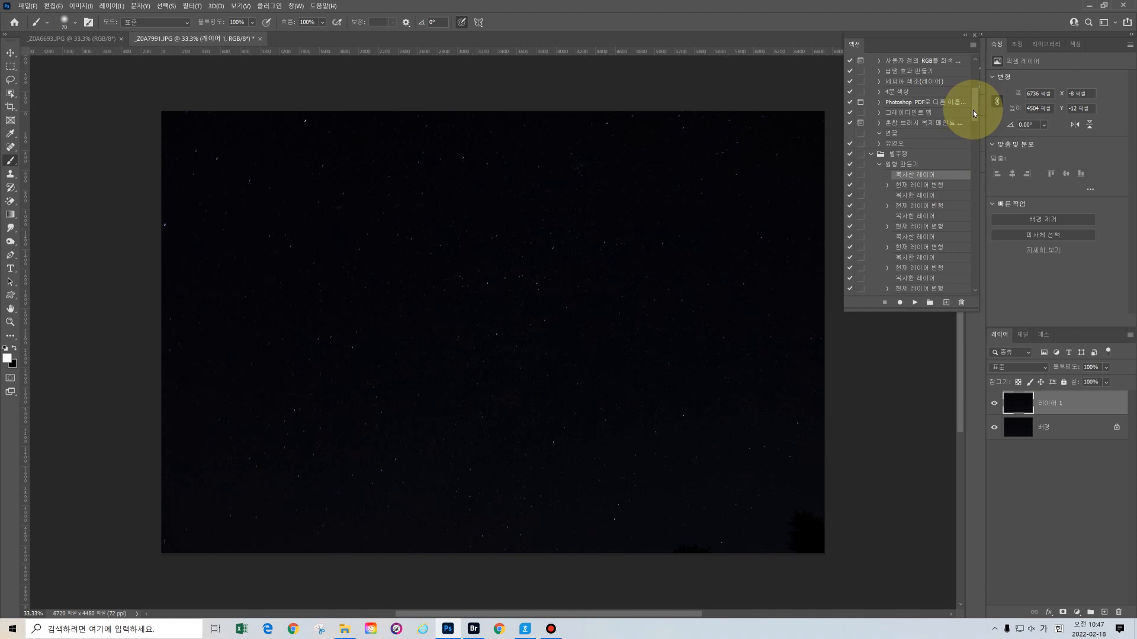
pyautogui.moveTo(971, 106); pyautogui.dragTo(965, 291)
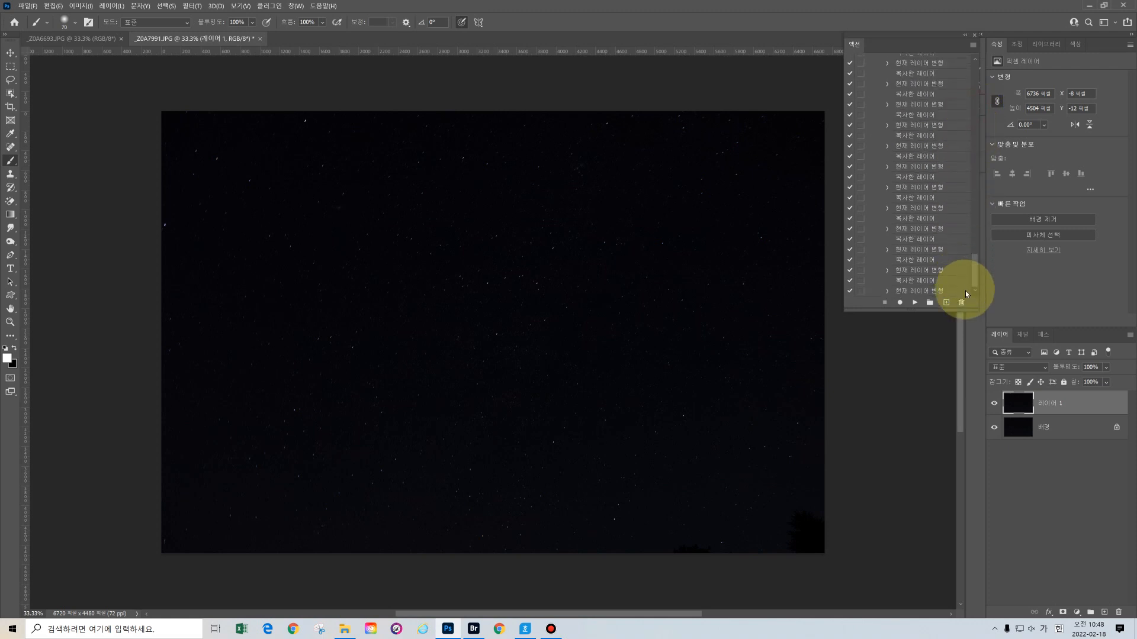
pyautogui.keyDown('shift'); pyautogui.click(925, 293); pyautogui.keyUp('shift')
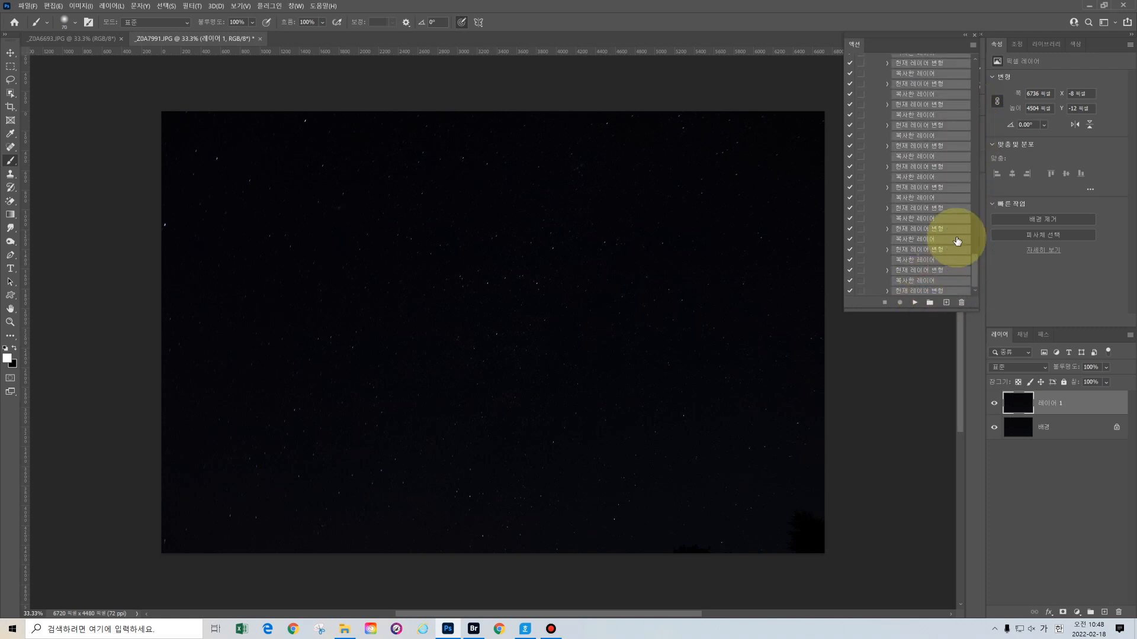
pyautogui.click(972, 45)
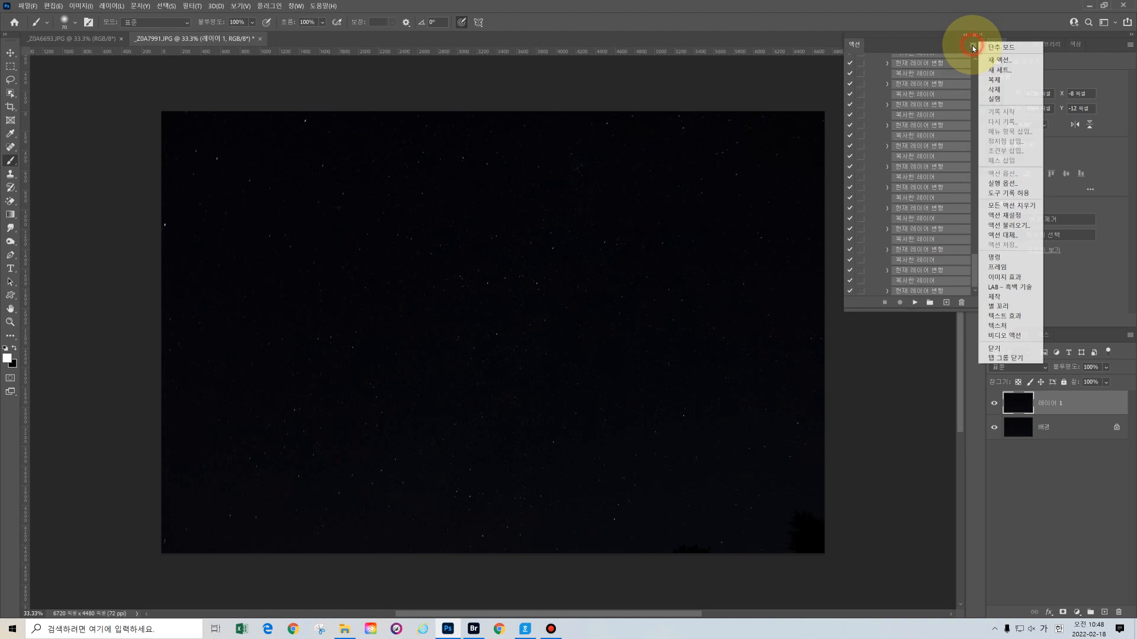
pyautogui.click(1005, 82)
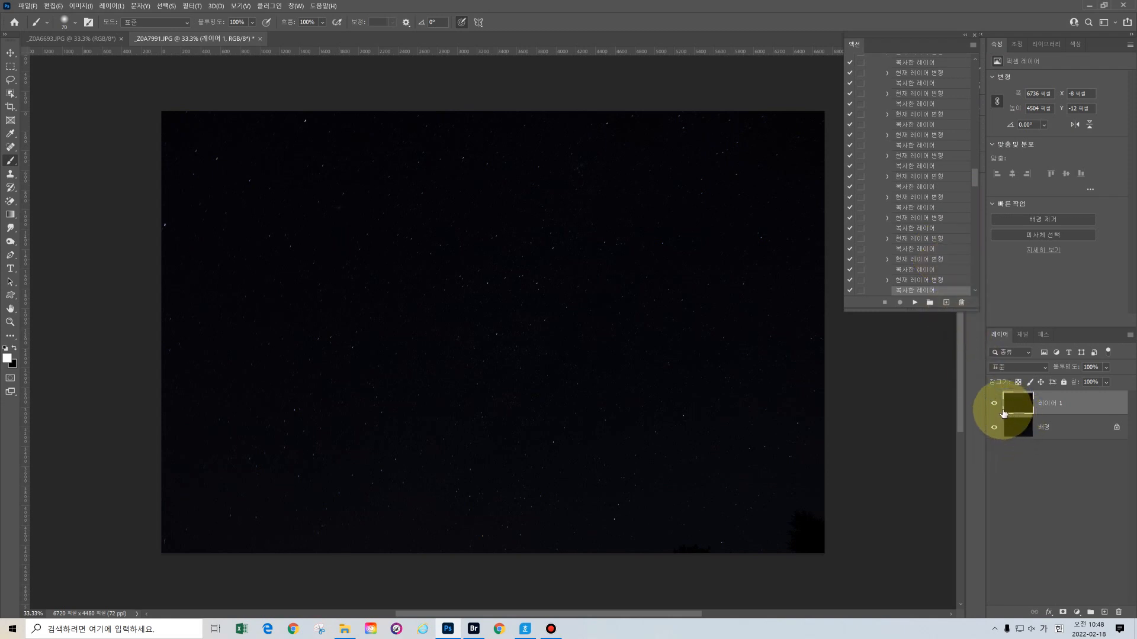
# Delete 레이어 1 from _Z0A7991.JPG and play the 원형 만들기 action on the remaining background layer
pyautogui.moveTo(1102, 404); pyautogui.dragTo(1119, 612)
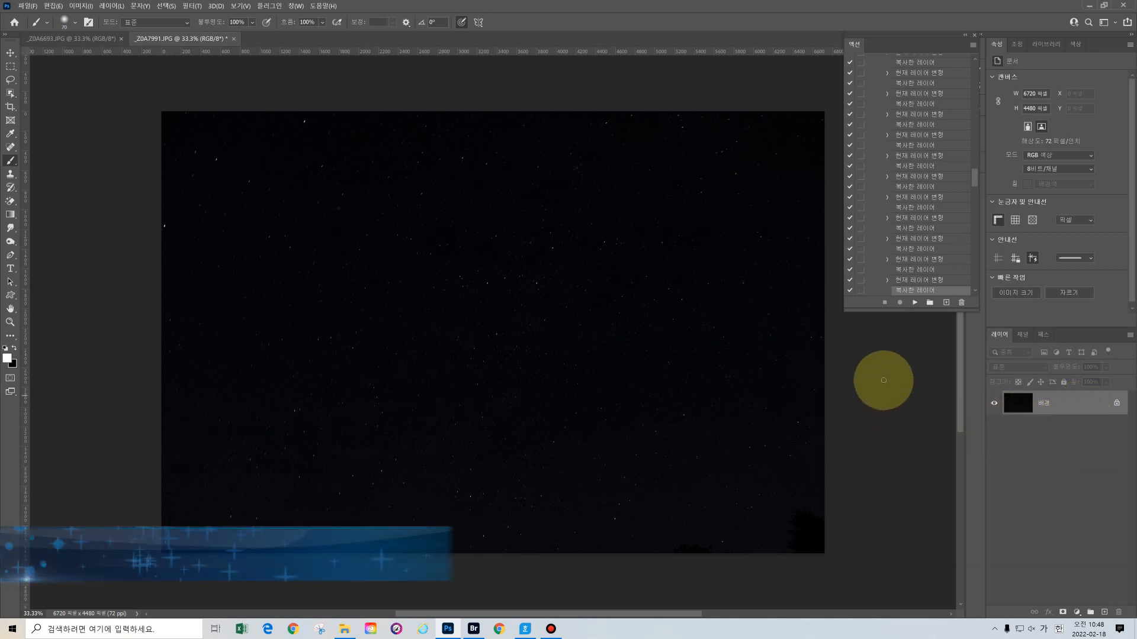
pyautogui.click(916, 304)
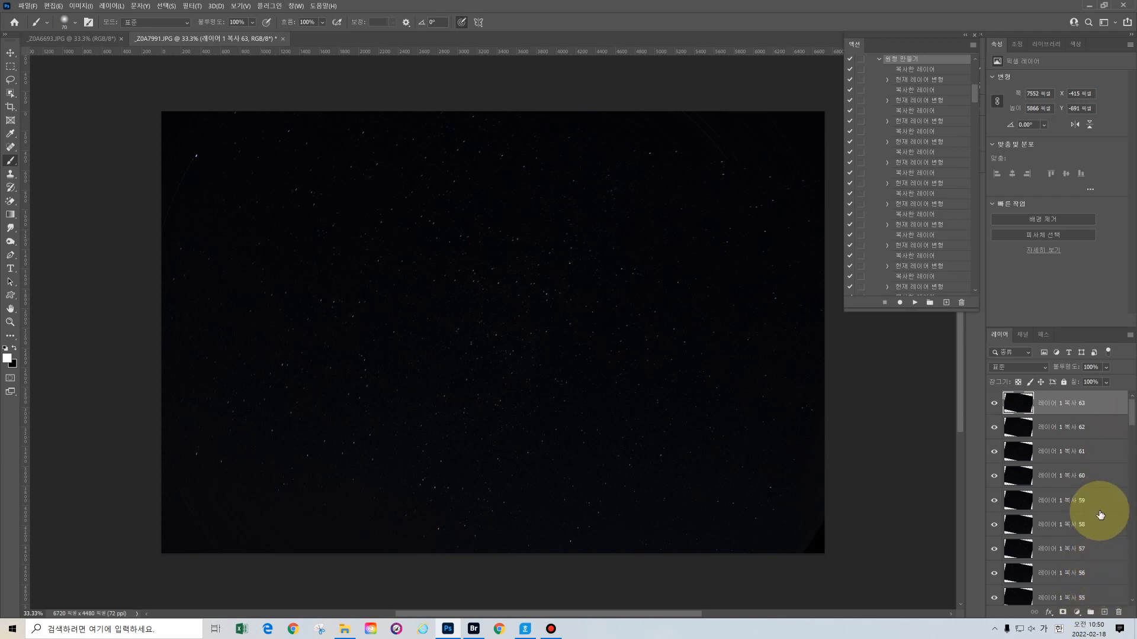
# Select all the copied star layers and record a change of their blending mode to 밝게 하기 in the 원형 만들기 action
pyautogui.hotkey('ctrl', 'alt', 'a')
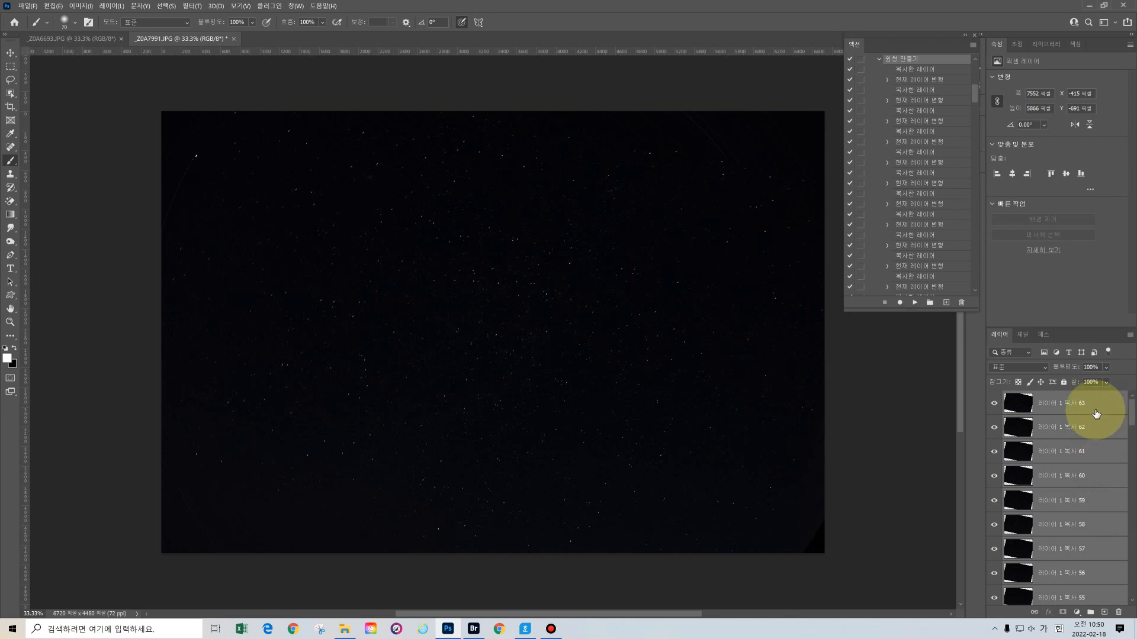
pyautogui.click(900, 304)
pyautogui.click(901, 304)
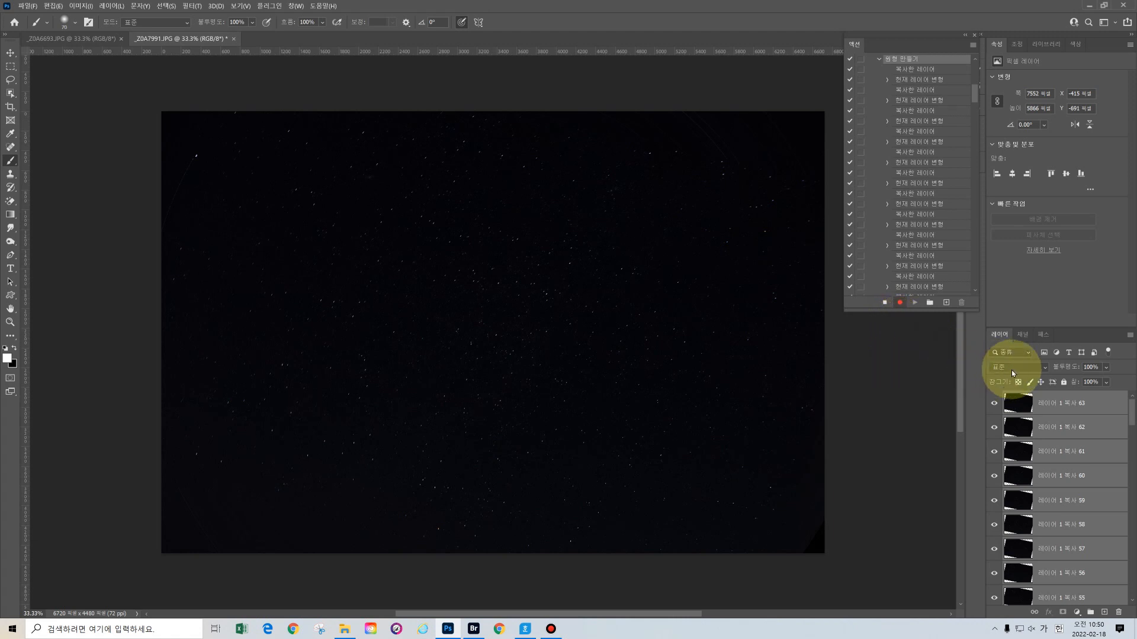
pyautogui.click(1045, 371)
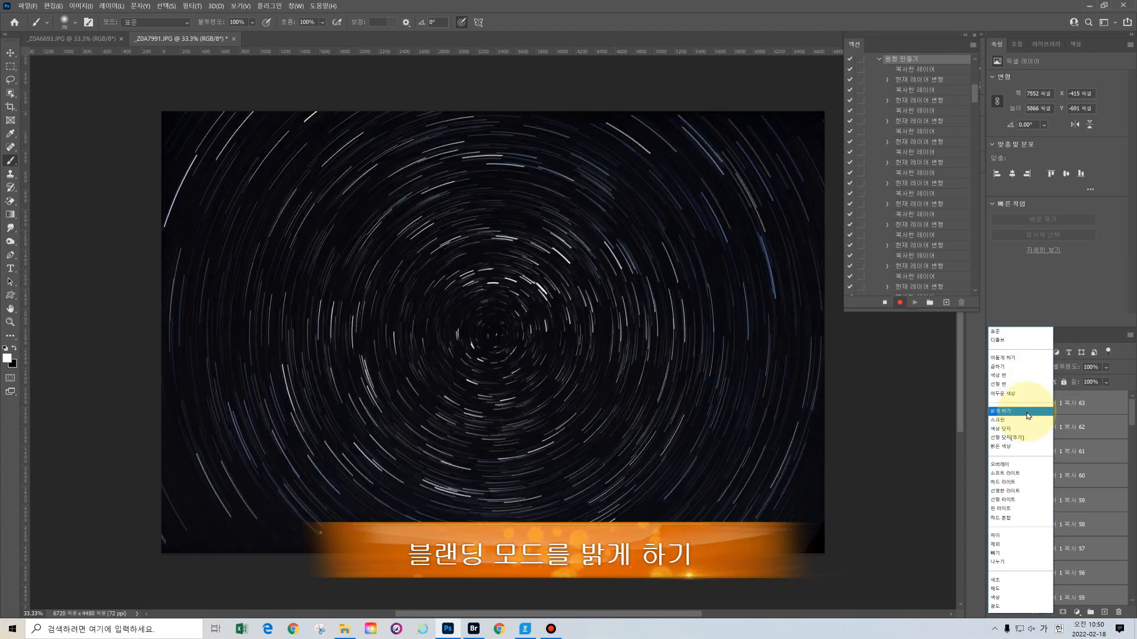
pyautogui.click(1027, 415)
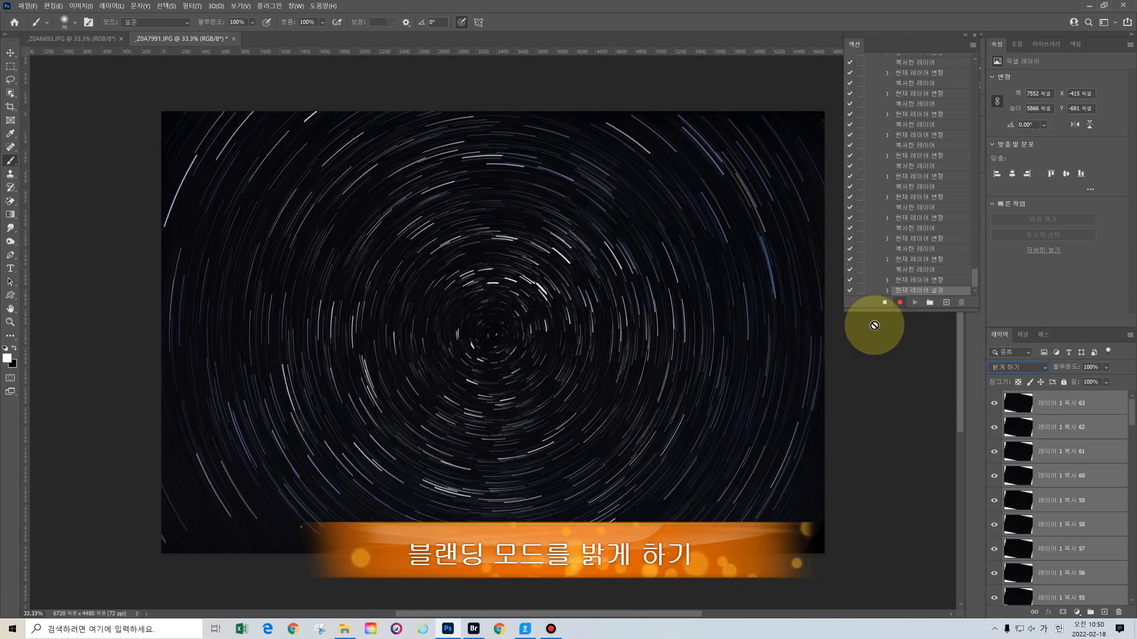
pyautogui.click(884, 303)
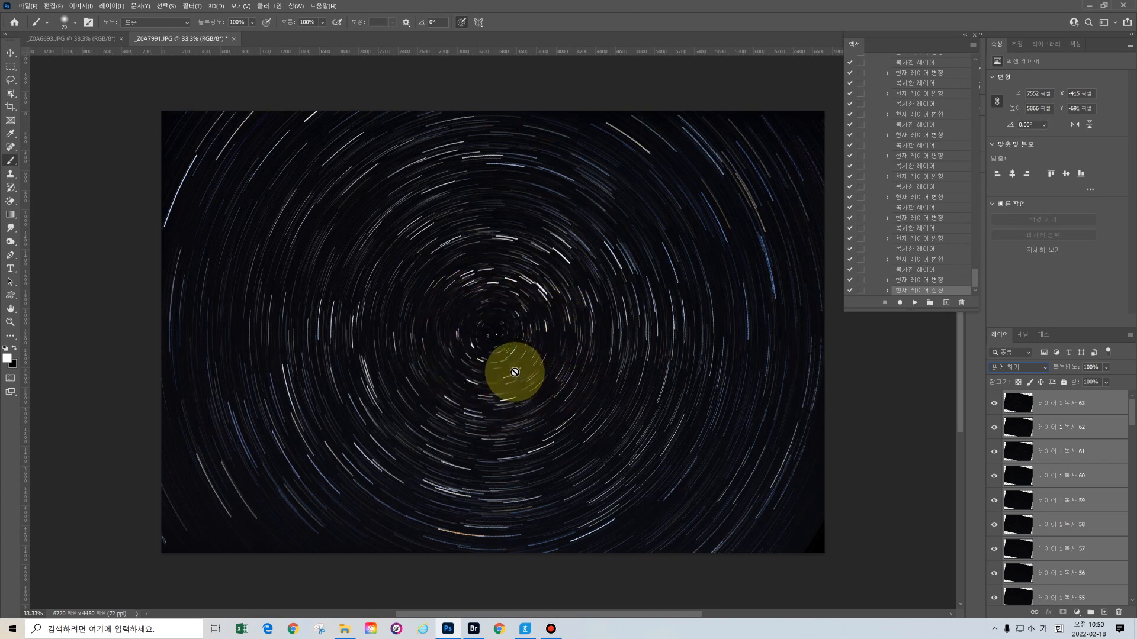
# Select the topmost layer, 레이어 1 복사 63, and play the 원형 만들기 action twice to lengthen the star trails
pyautogui.click(1104, 406)
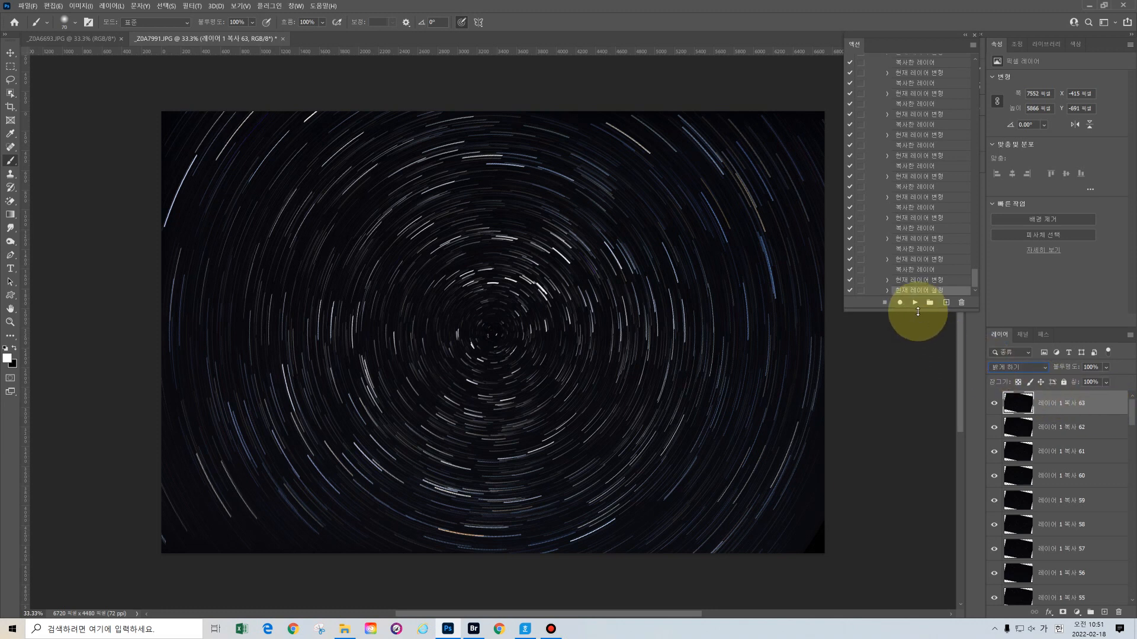
pyautogui.click(915, 303)
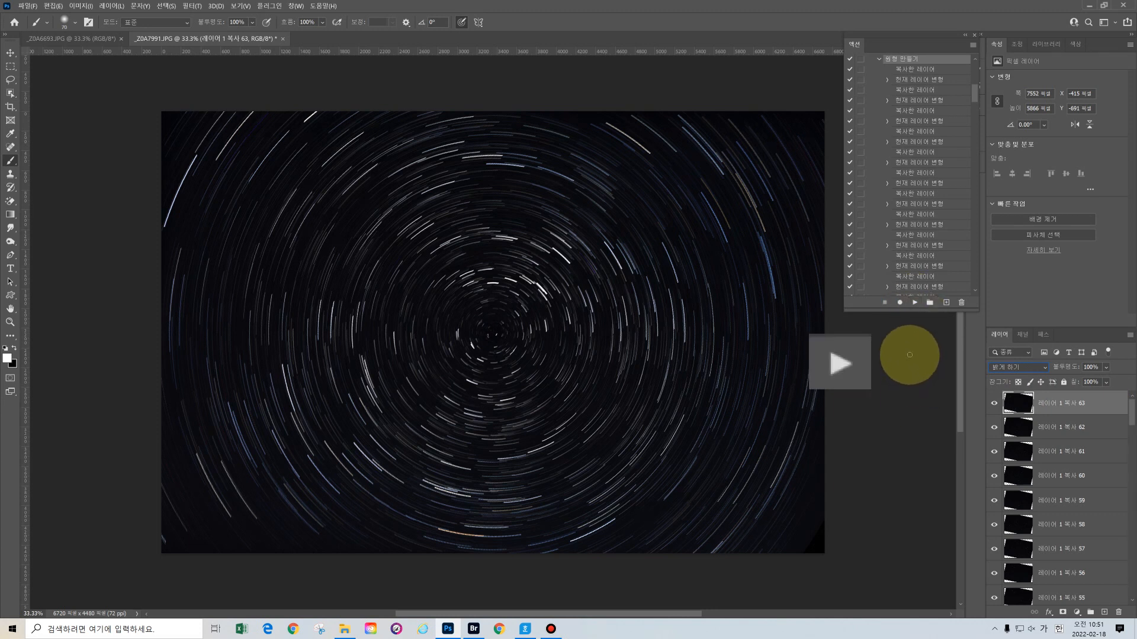
pyautogui.click(915, 304)
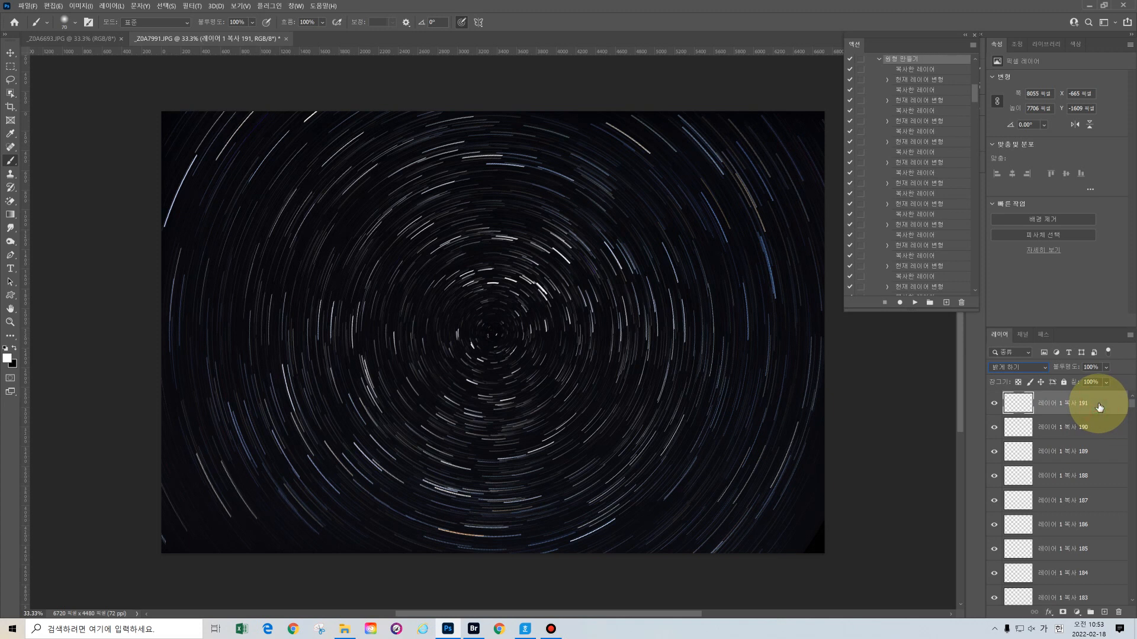
# Merge all visible layers into one, duplicate the merged star-trail layer, and put the action list away
pyautogui.hotkey('ctrl', 'shift', 'e')
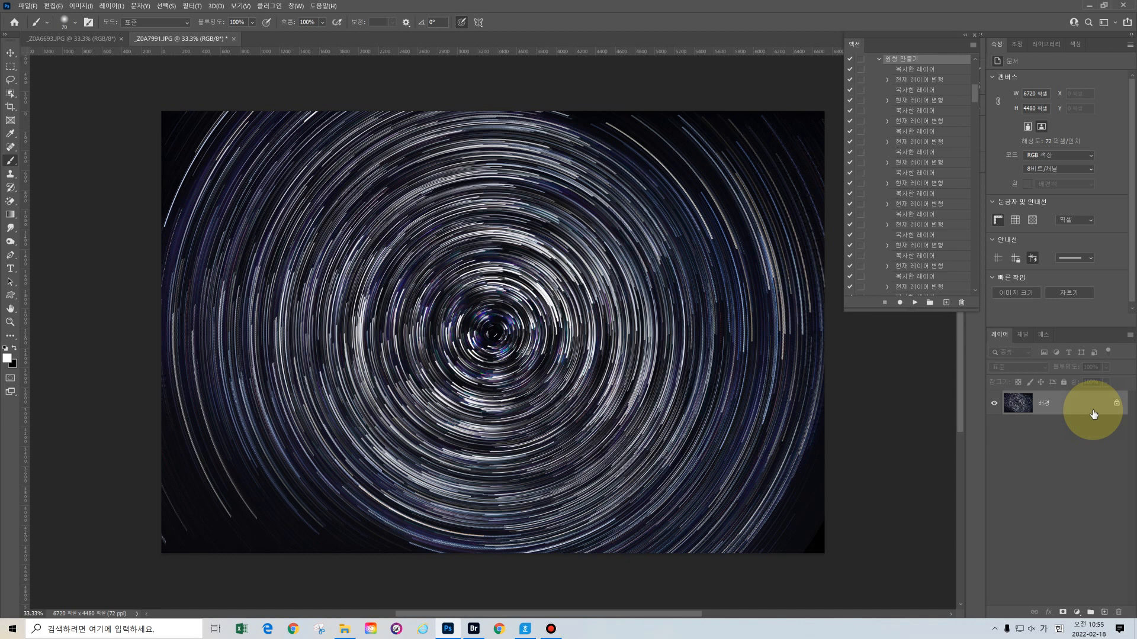
pyautogui.hotkey('ctrl', 'j')
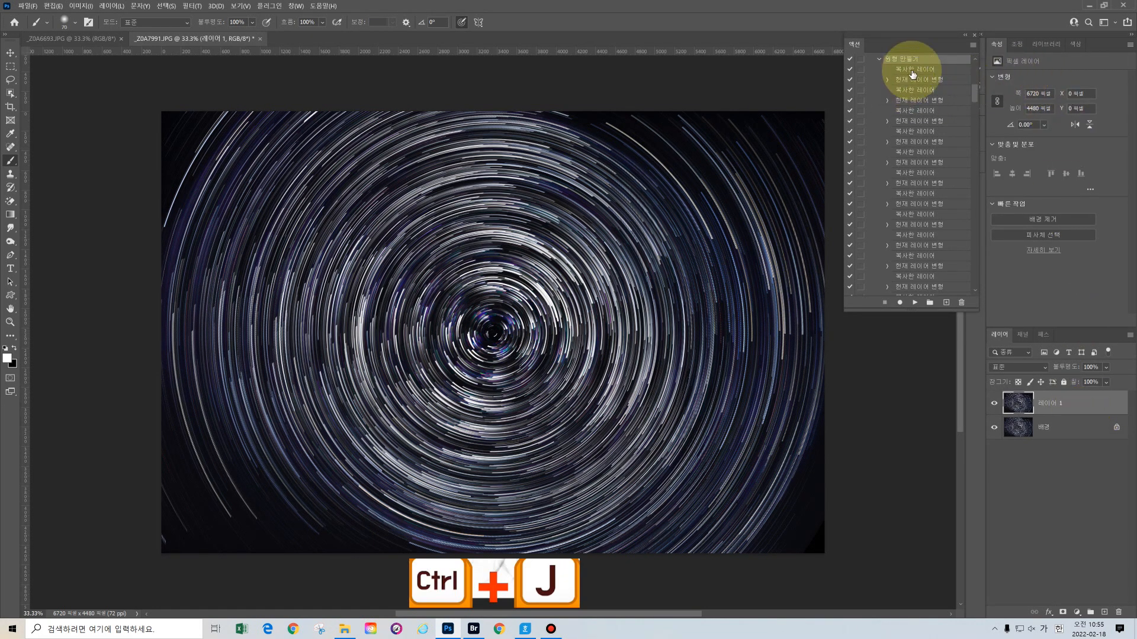
pyautogui.click(965, 36)
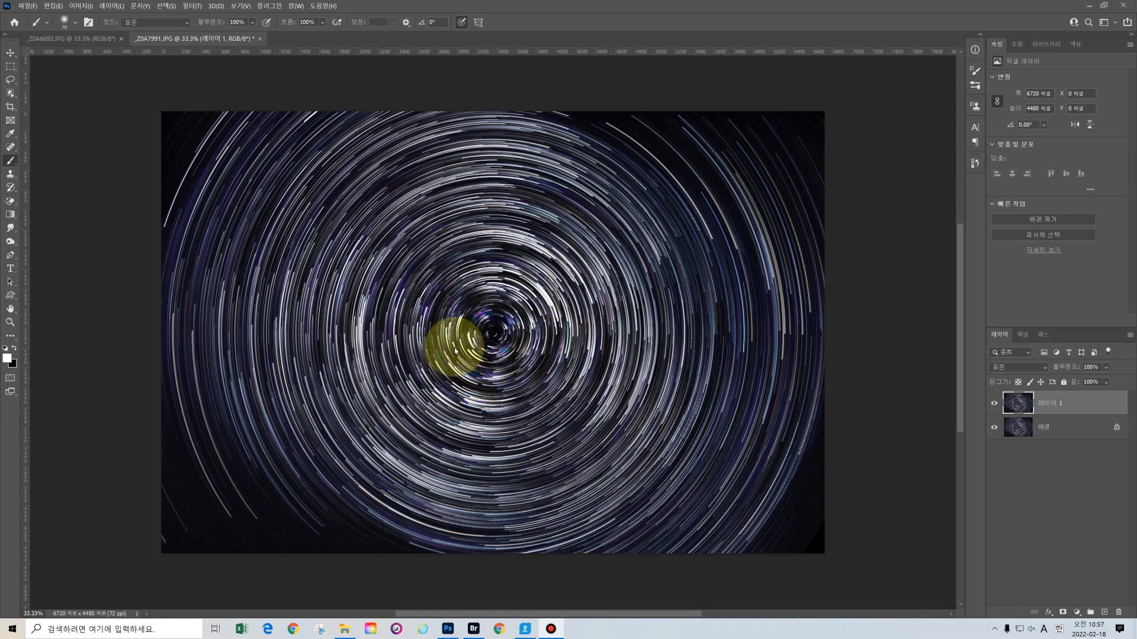
# Apply the Camera Raw filter to 레이어 1 with shadows at -89, blacks at -88 and exposure at -0.45
pyautogui.click(194, 9)
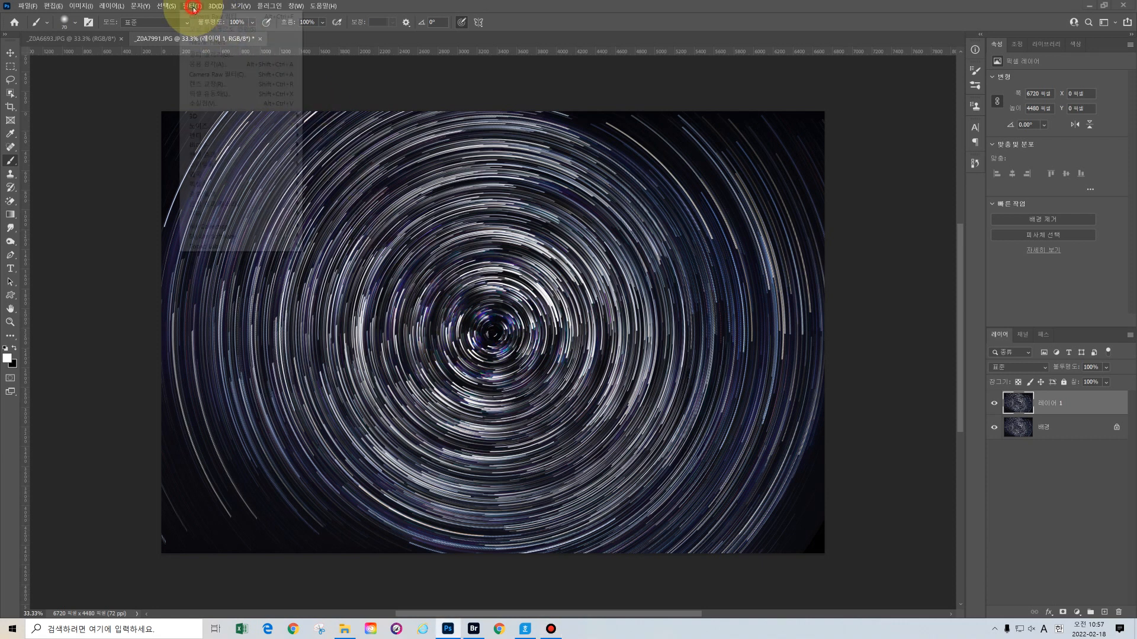
pyautogui.click(228, 76)
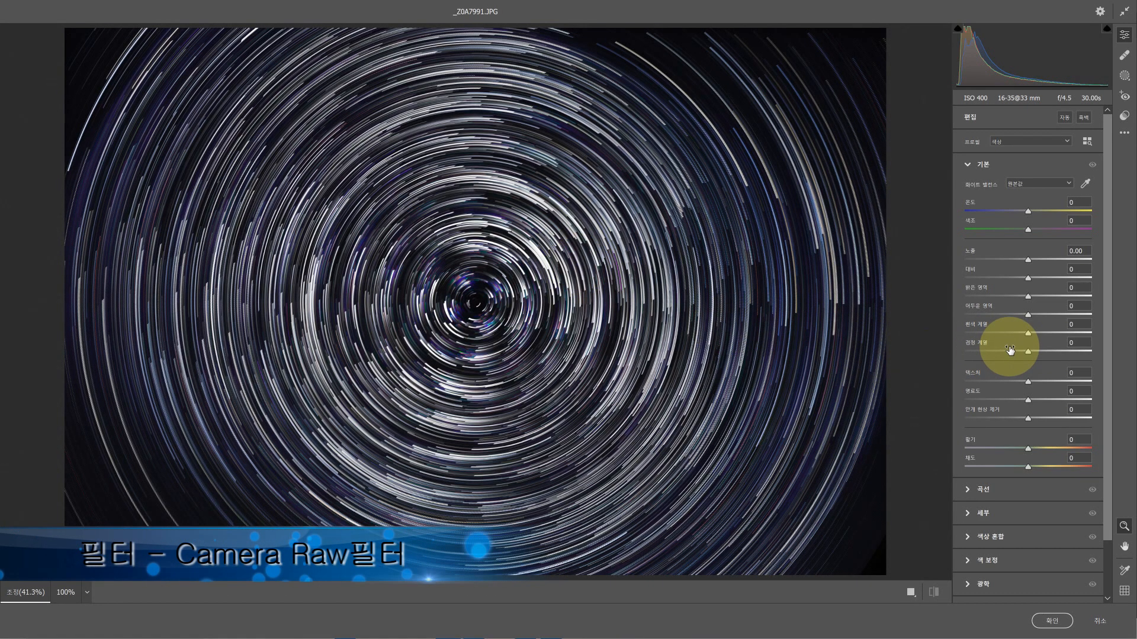
pyautogui.click(972, 351)
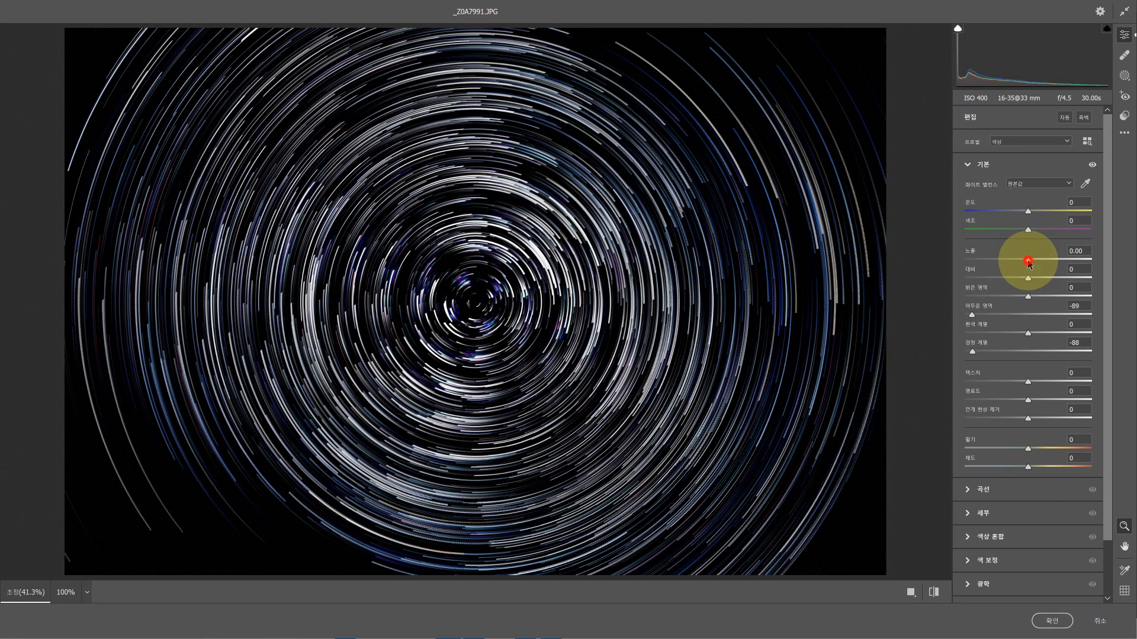
pyautogui.moveTo(1028, 263); pyautogui.dragTo(1023, 263)
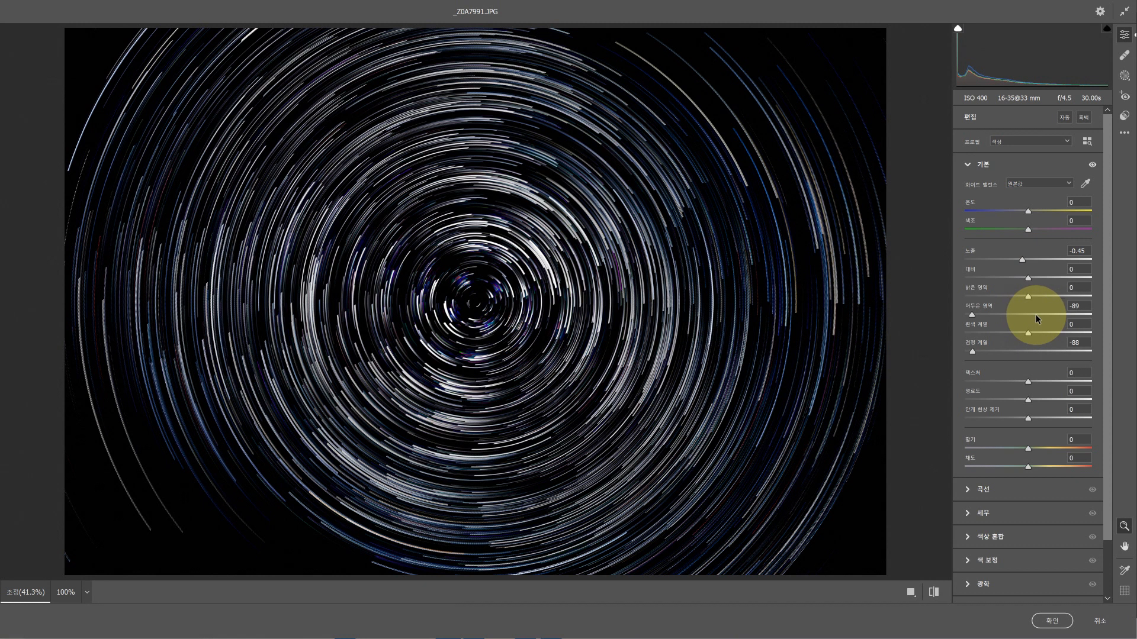
pyautogui.click(1052, 622)
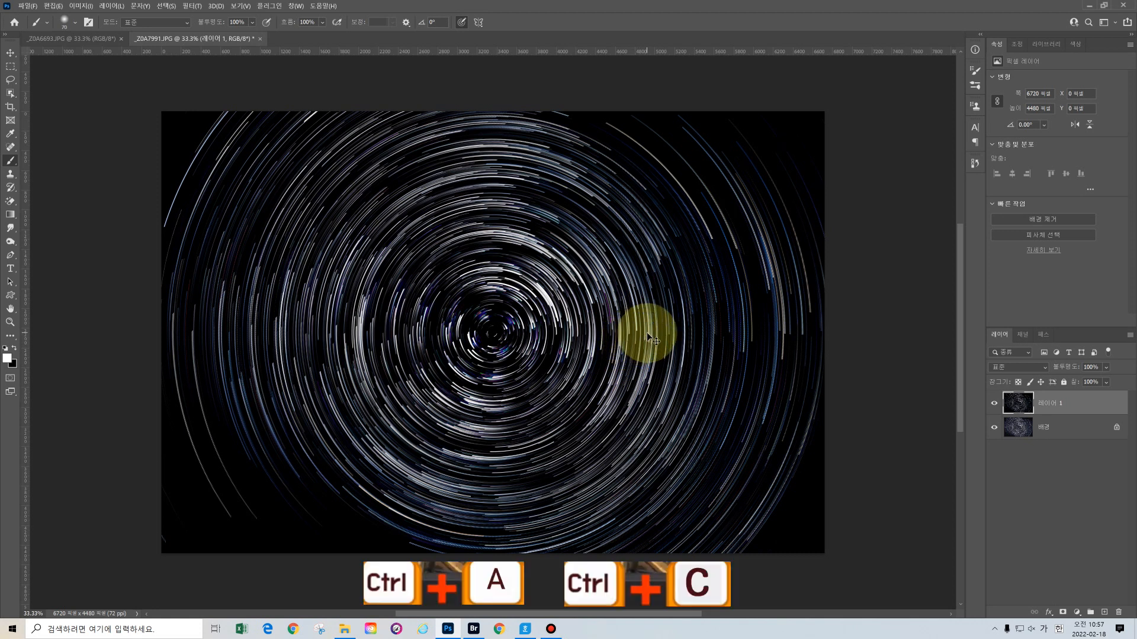
# Copy the entire star-trail layer and paste it into _Z0A6693.JPG above the stone pillar photo
pyautogui.hotkey('ctrl', 'a')
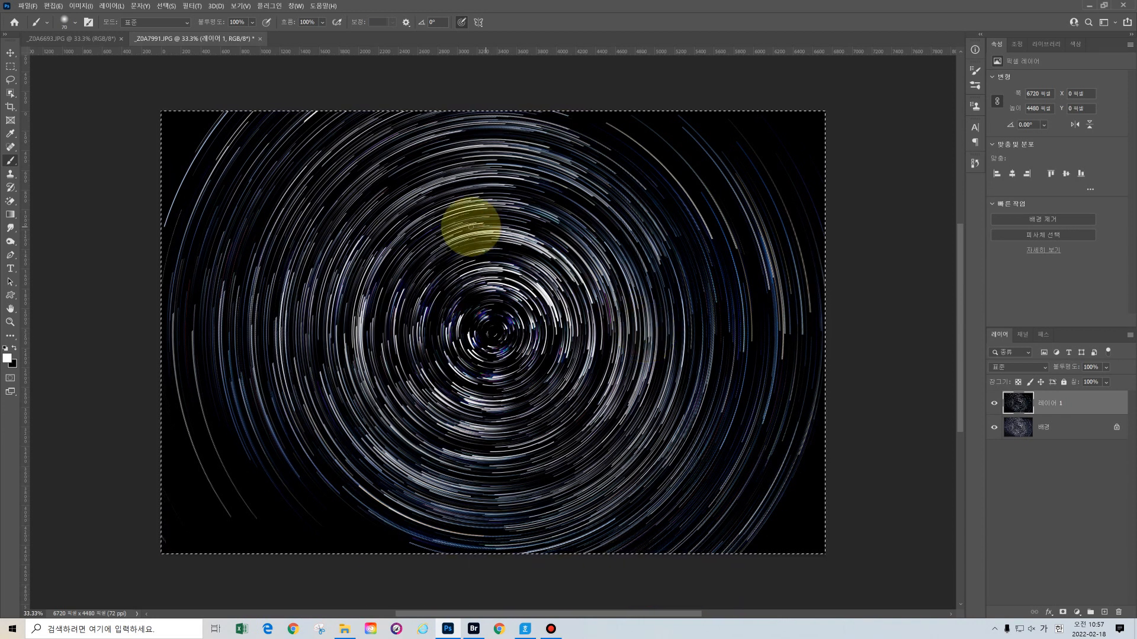
pyautogui.click(70, 39)
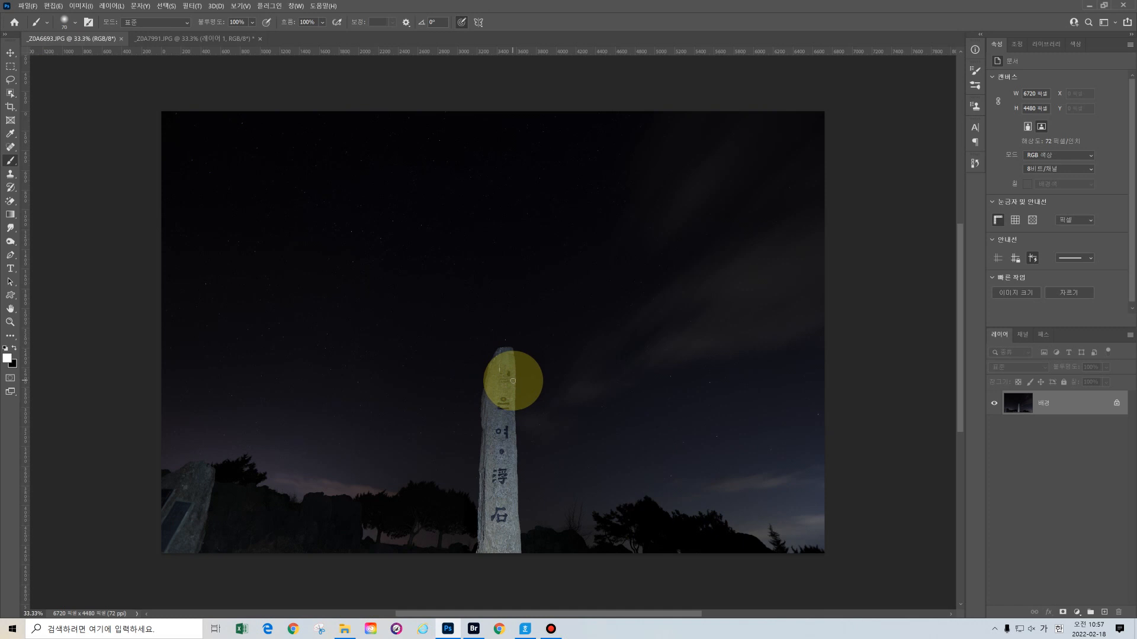
pyautogui.hotkey('ctrl', 'v')
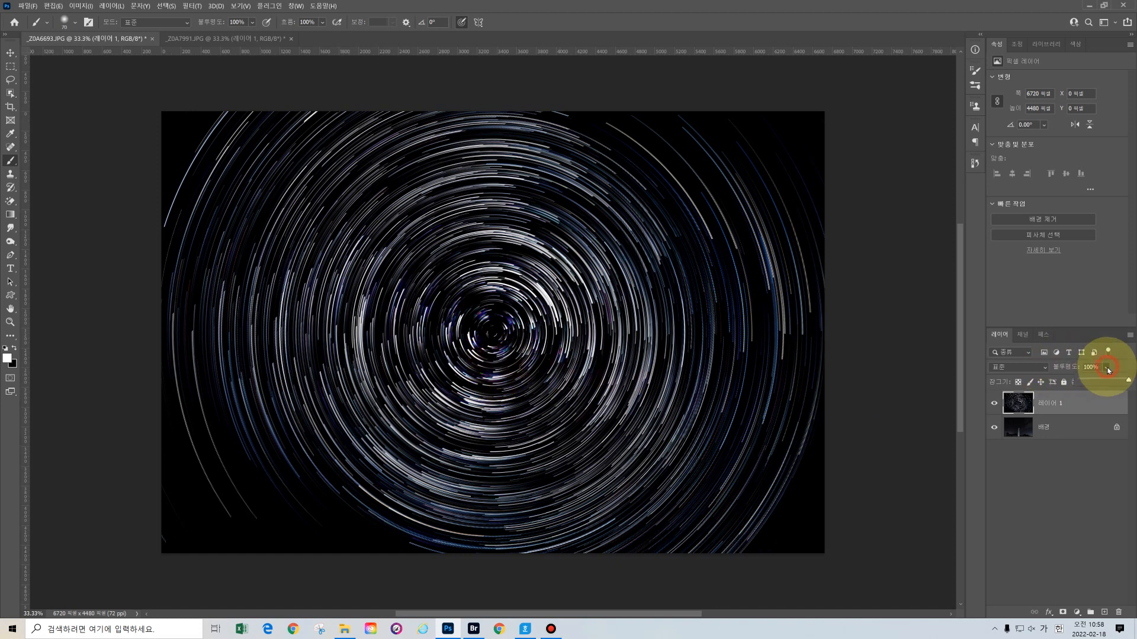
# Set the pasted layer's opacity to 45%, scale it to about 114.92%, and centre the trails on the pillar's tip
pyautogui.moveTo(1099, 379); pyautogui.dragTo(1099, 379)
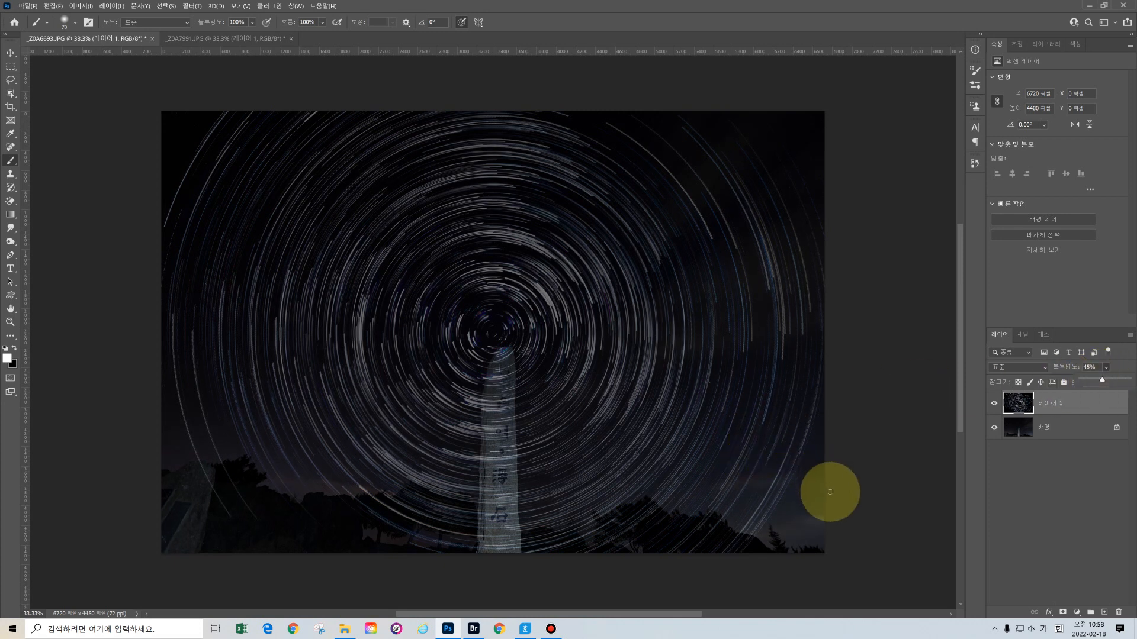
pyautogui.hotkey('ctrl', 't')
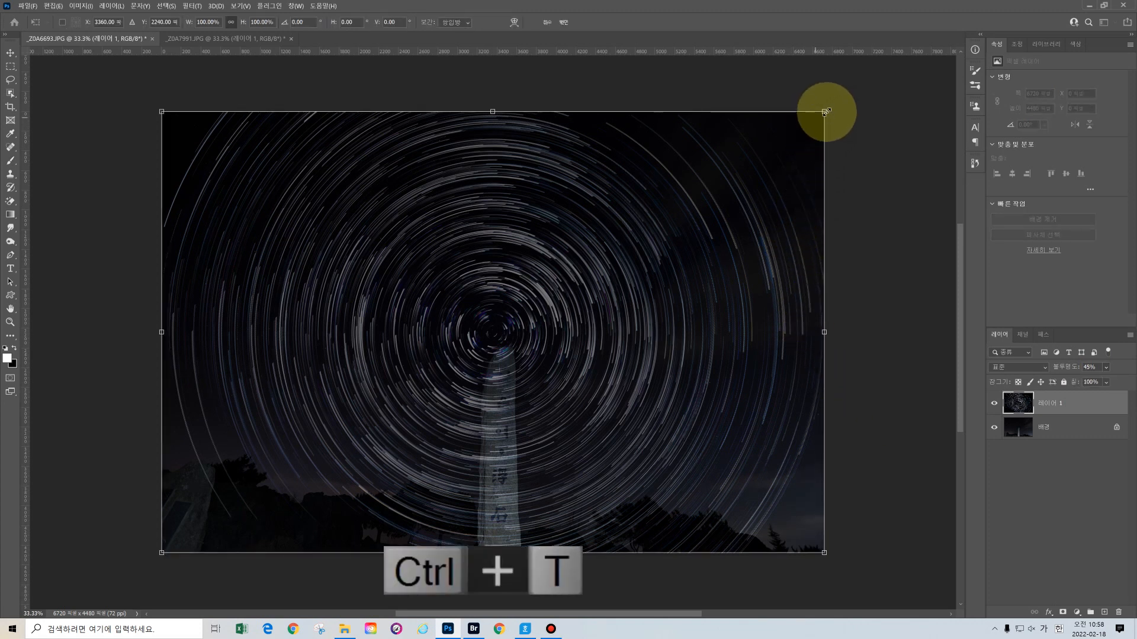
pyautogui.moveTo(824, 111); pyautogui.dragTo(850, 93)
pyautogui.moveTo(162, 93); pyautogui.dragTo(121, 84)
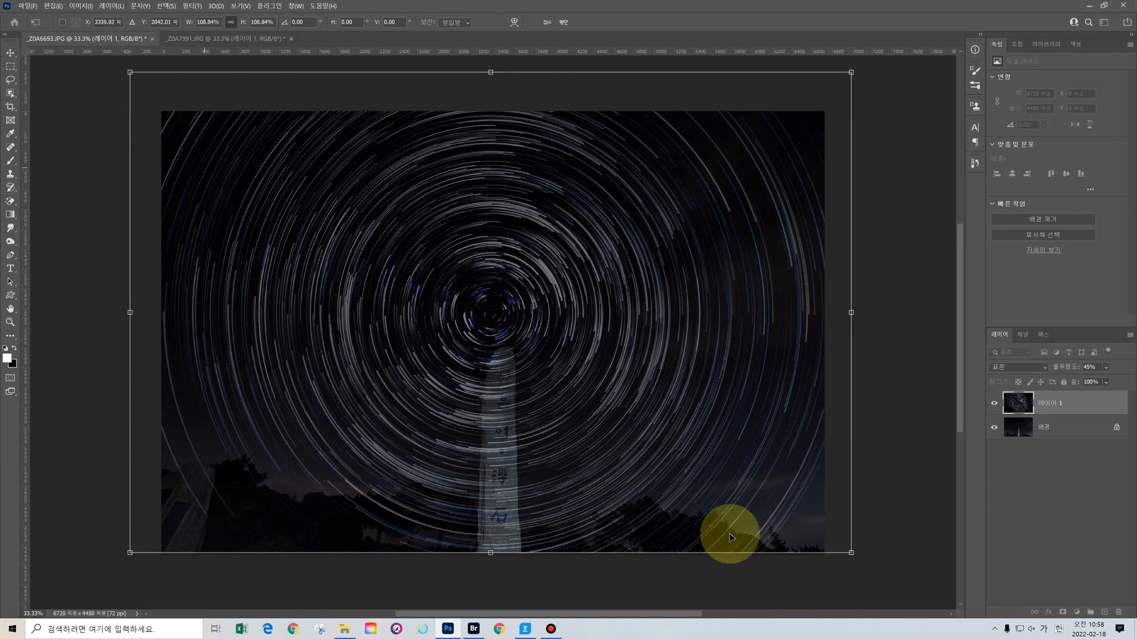
pyautogui.moveTo(851, 553); pyautogui.dragTo(894, 581)
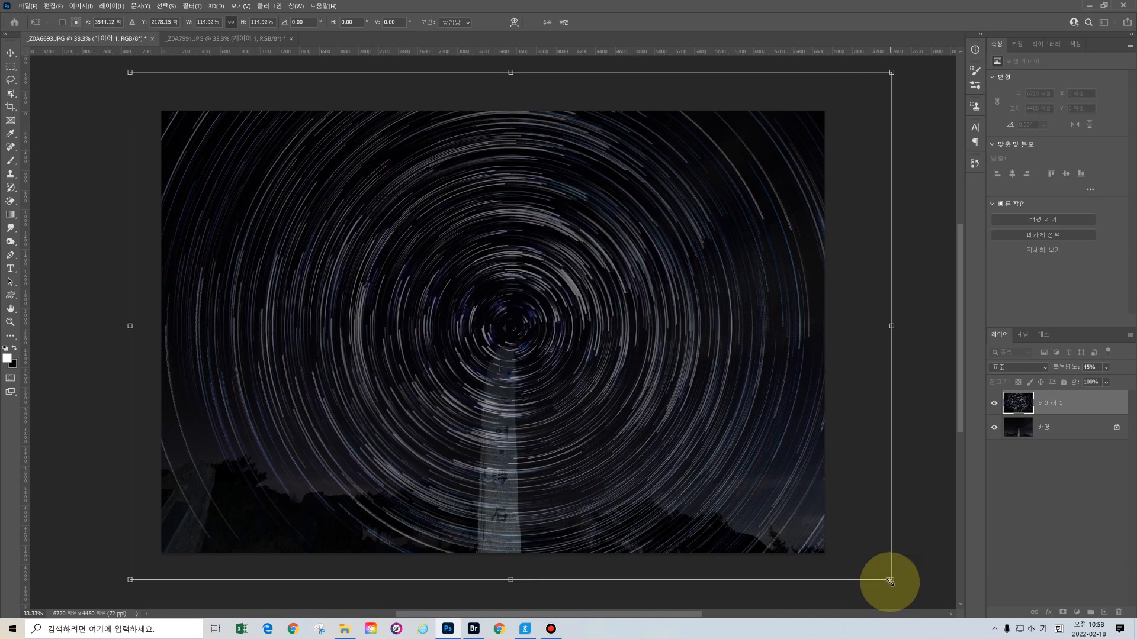
pyautogui.moveTo(781, 406); pyautogui.dragTo(774, 423)
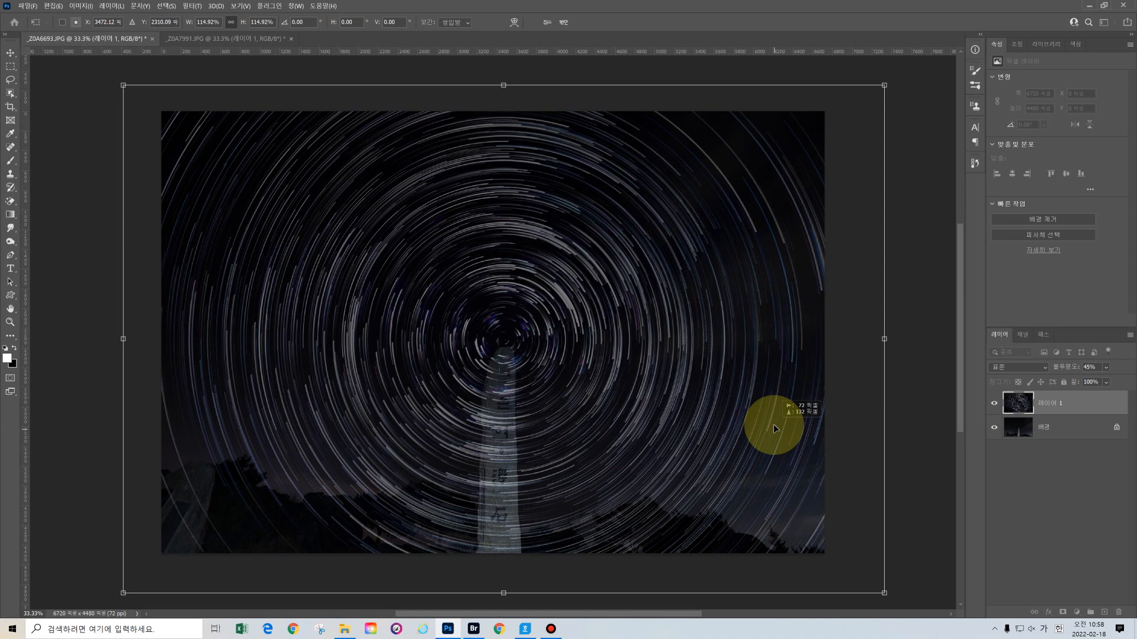
pyautogui.moveTo(773, 424); pyautogui.dragTo(774, 424)
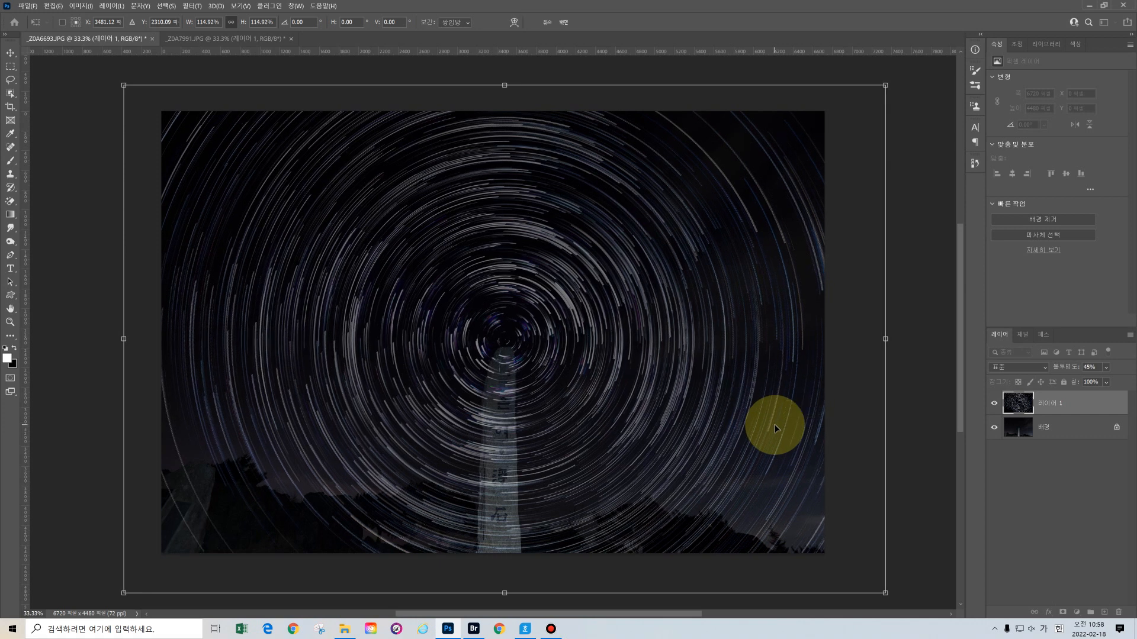
pyautogui.click(565, 24)
pyautogui.press('b')
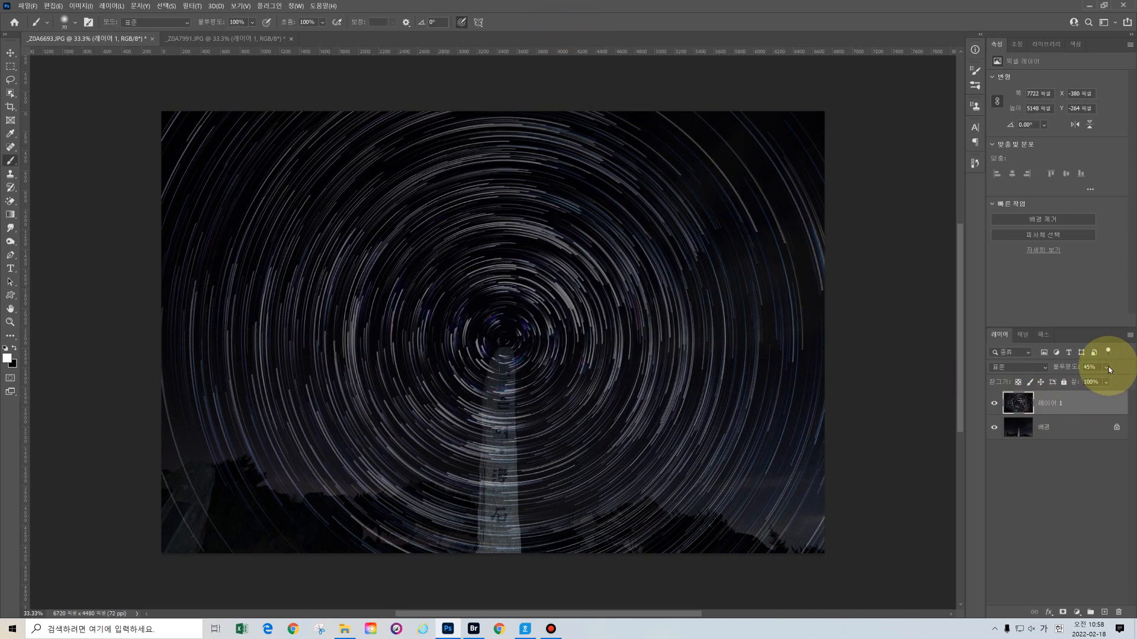
# Set the opacity of 레이어 1 to 100% and preview the 밝게 하기 (Lighten) blend mode on it
pyautogui.moveTo(1101, 380); pyautogui.dragTo(1129, 380)
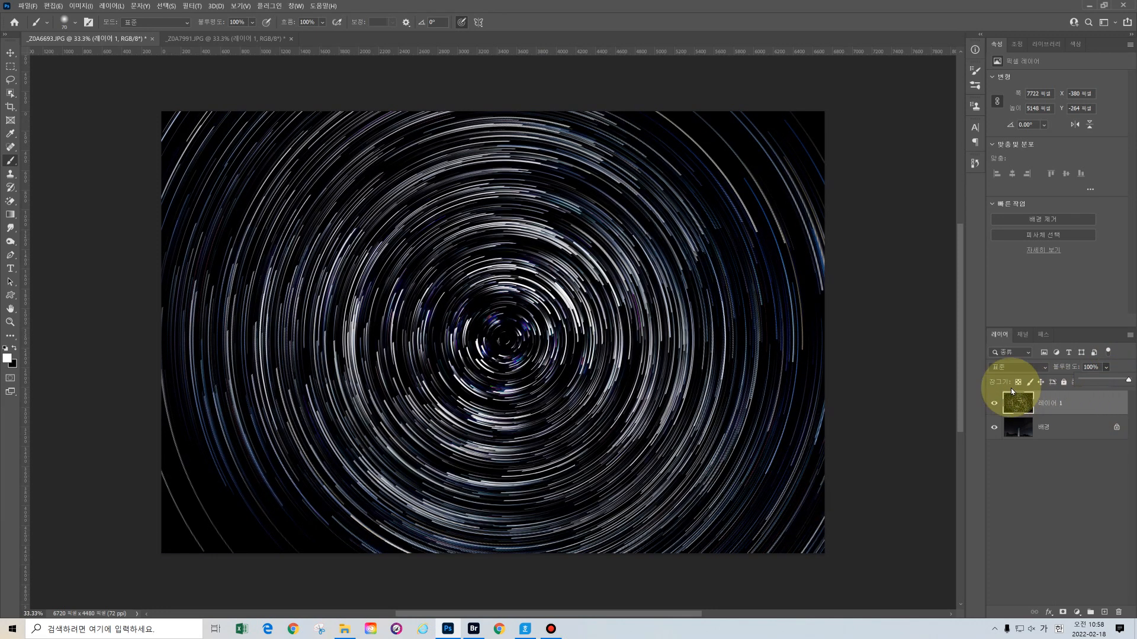
pyautogui.click(1046, 369)
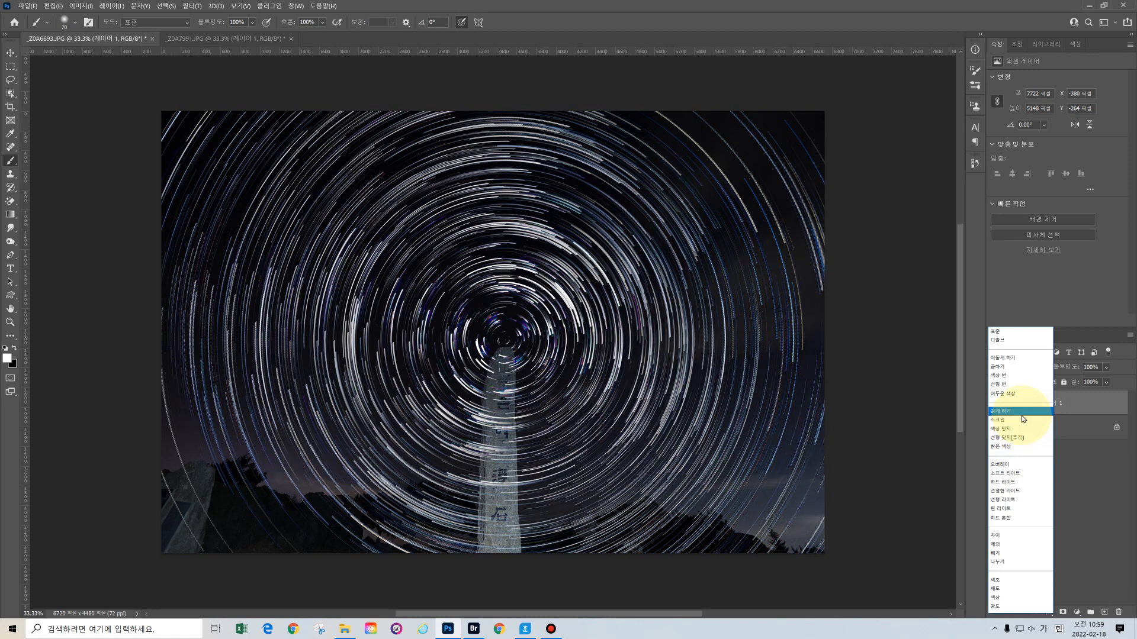
pyautogui.click(1096, 395)
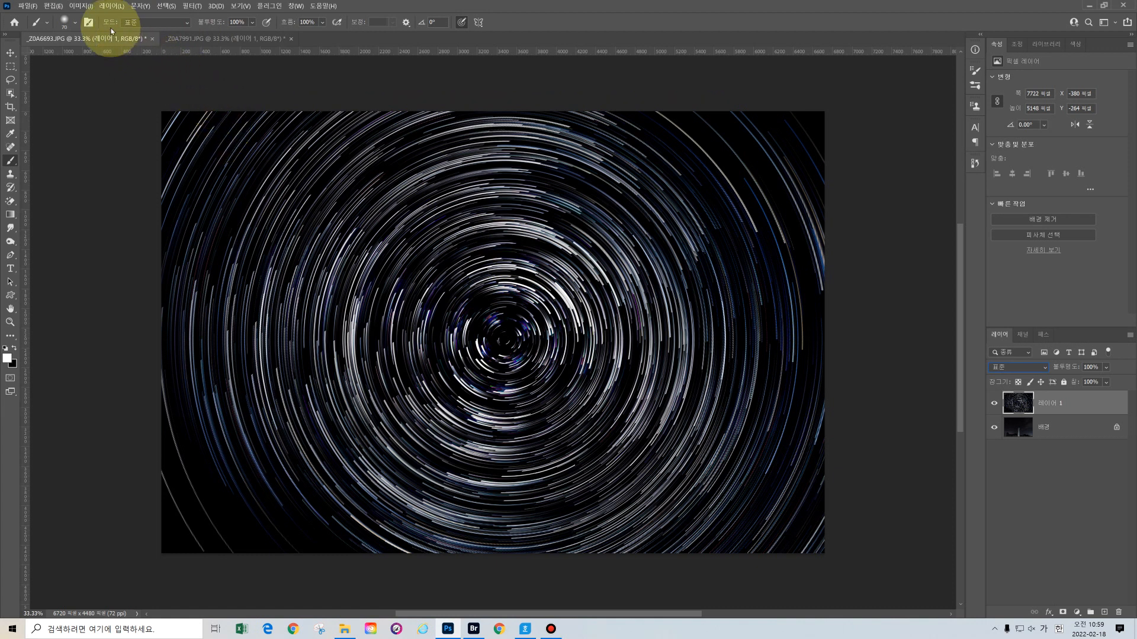
# Apply Levels to 레이어 1 with a black input level of 43 and set its blend mode to 밝게 하기 (Lighten)
pyautogui.click(82, 7)
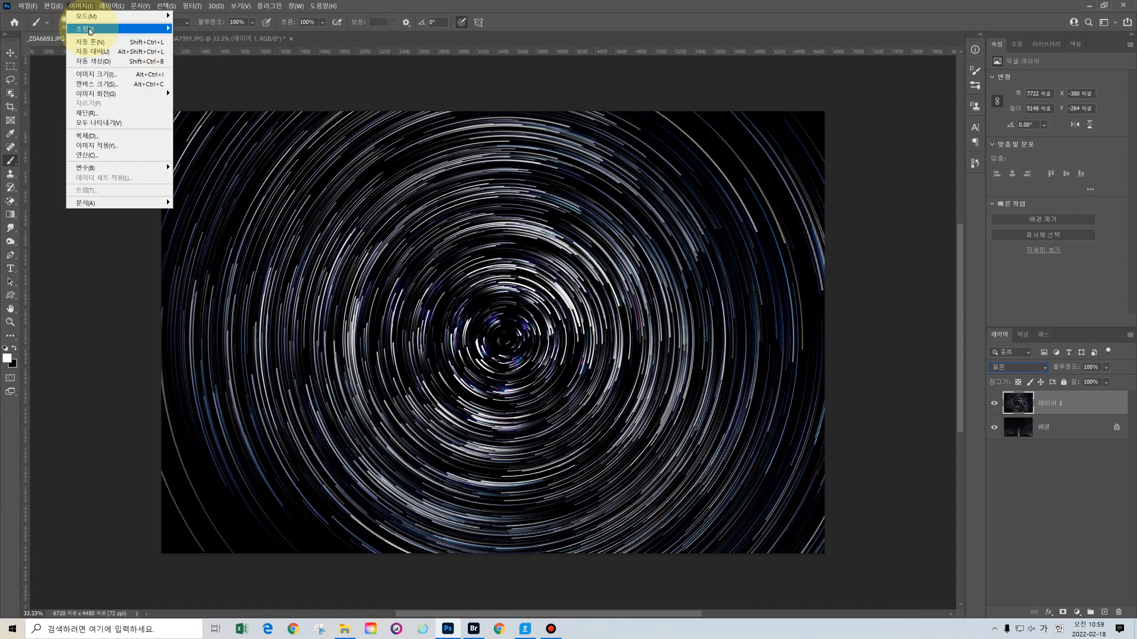
pyautogui.moveTo(169, 33)
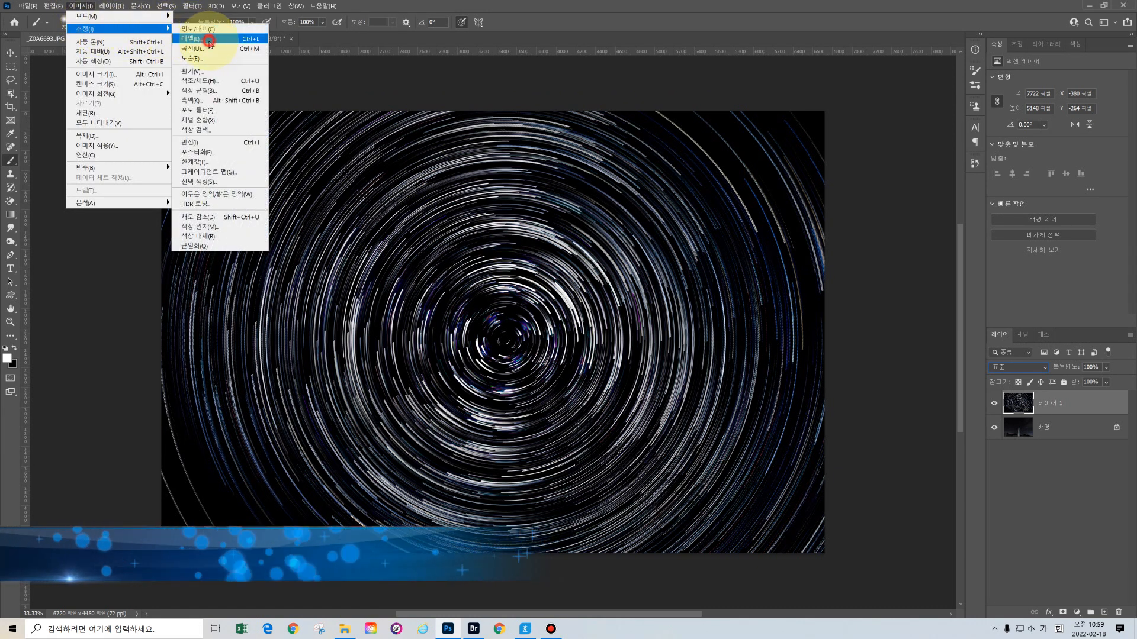
pyautogui.click(224, 39)
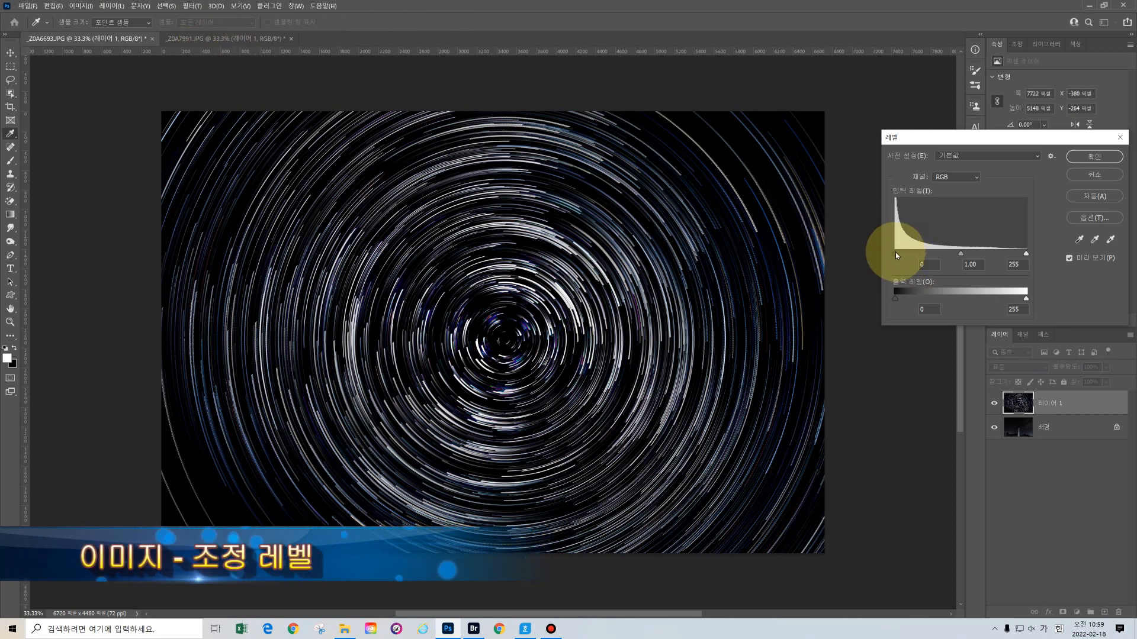
pyautogui.moveTo(895, 256); pyautogui.dragTo(917, 252)
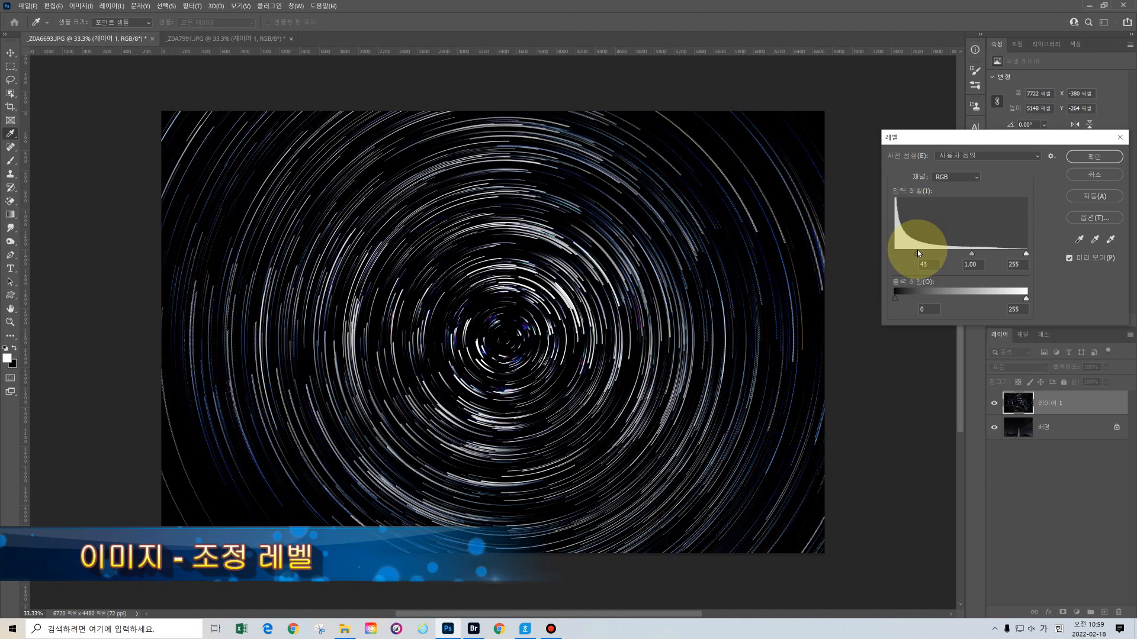
pyautogui.moveTo(918, 250); pyautogui.dragTo(918, 250)
pyautogui.click(1094, 158)
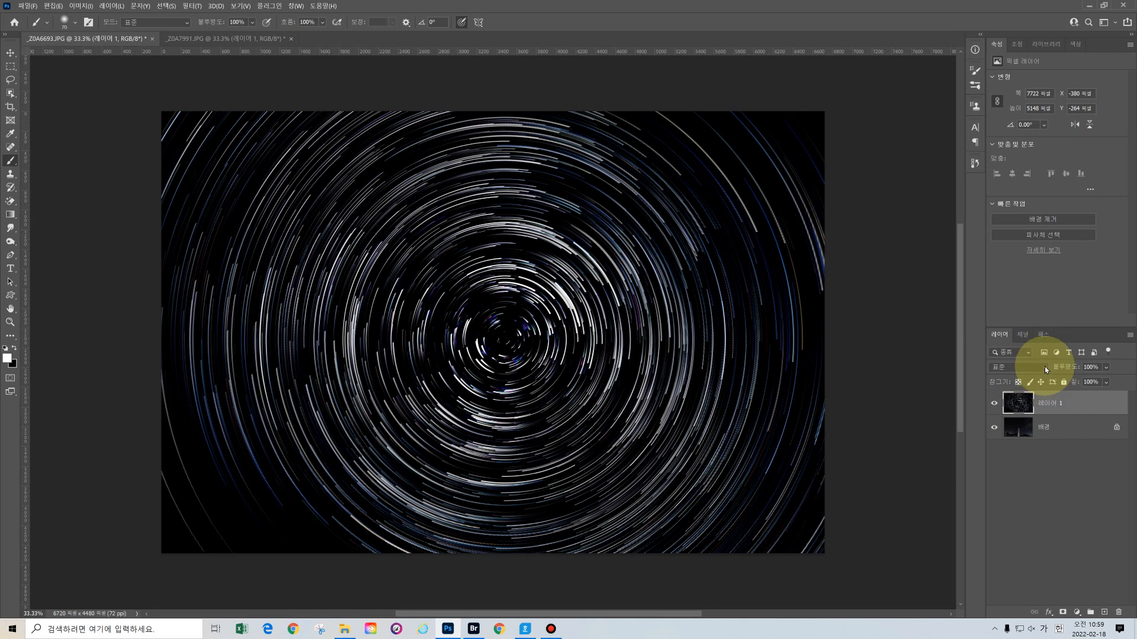
pyautogui.click(1045, 367)
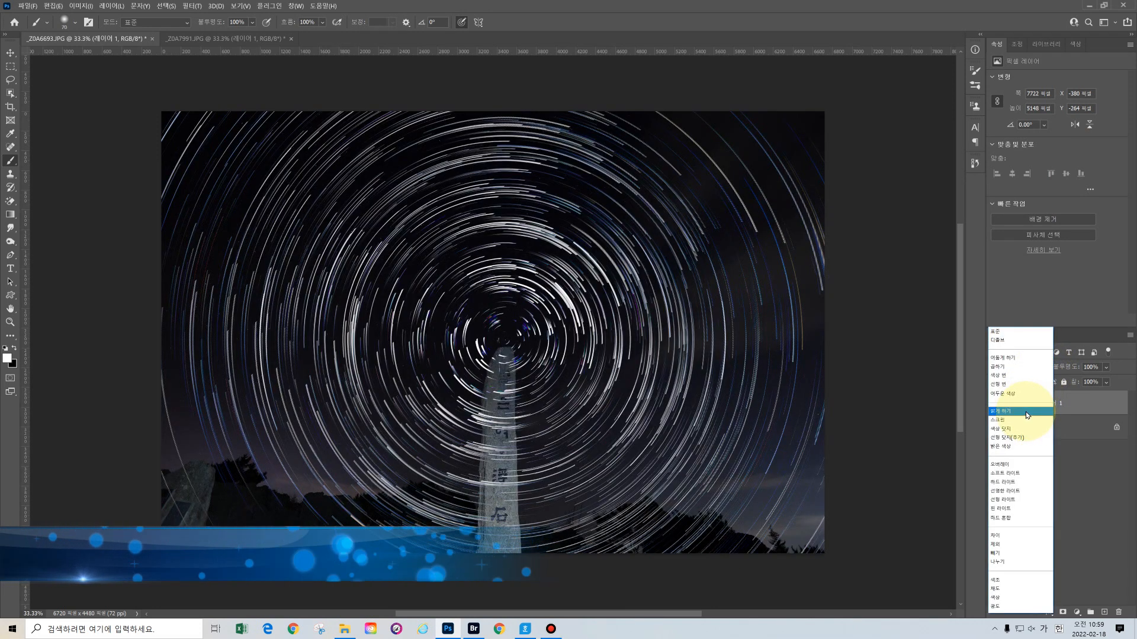
pyautogui.click(1027, 415)
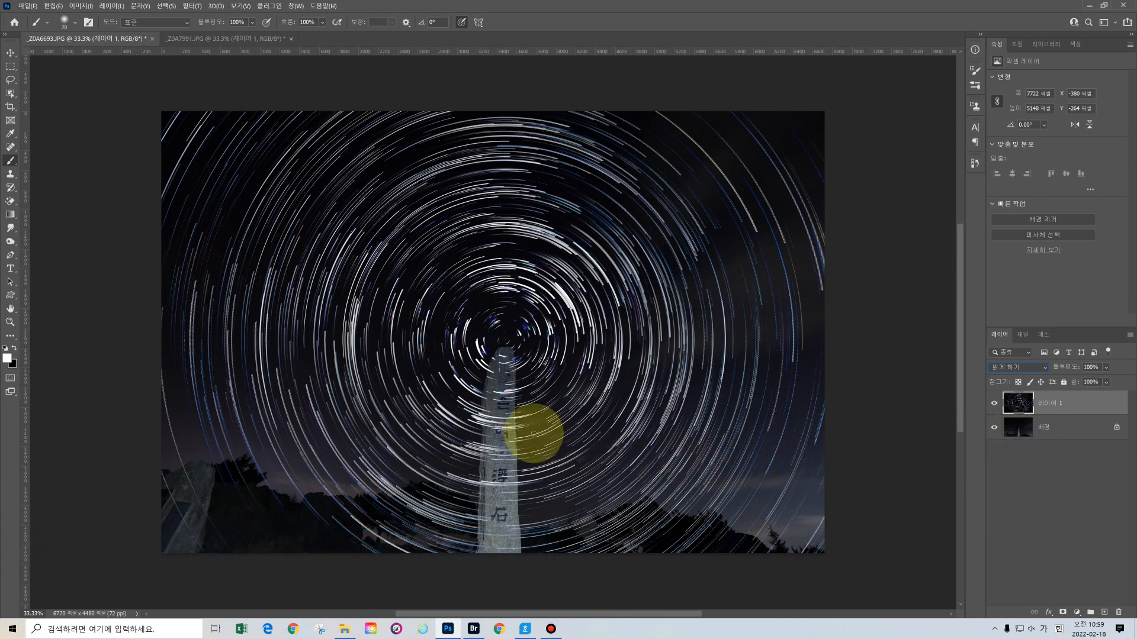
# Hide 레이어 1 and select the pillar, rocks and trees on the 배경 layer with the Object Selection tool
pyautogui.click(994, 406)
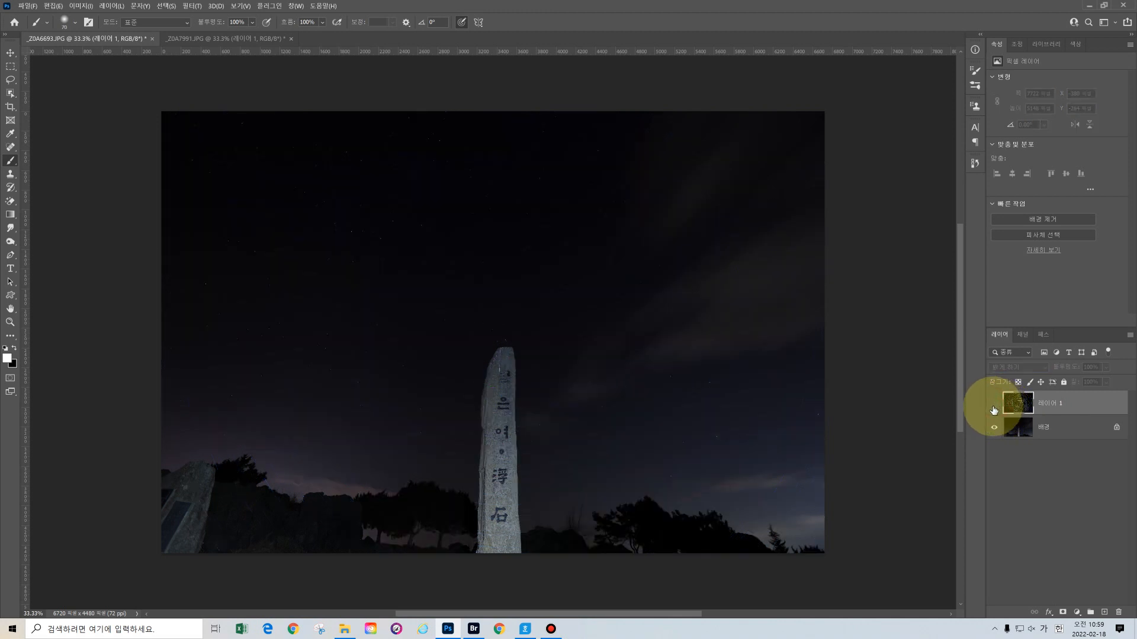
pyautogui.click(1063, 431)
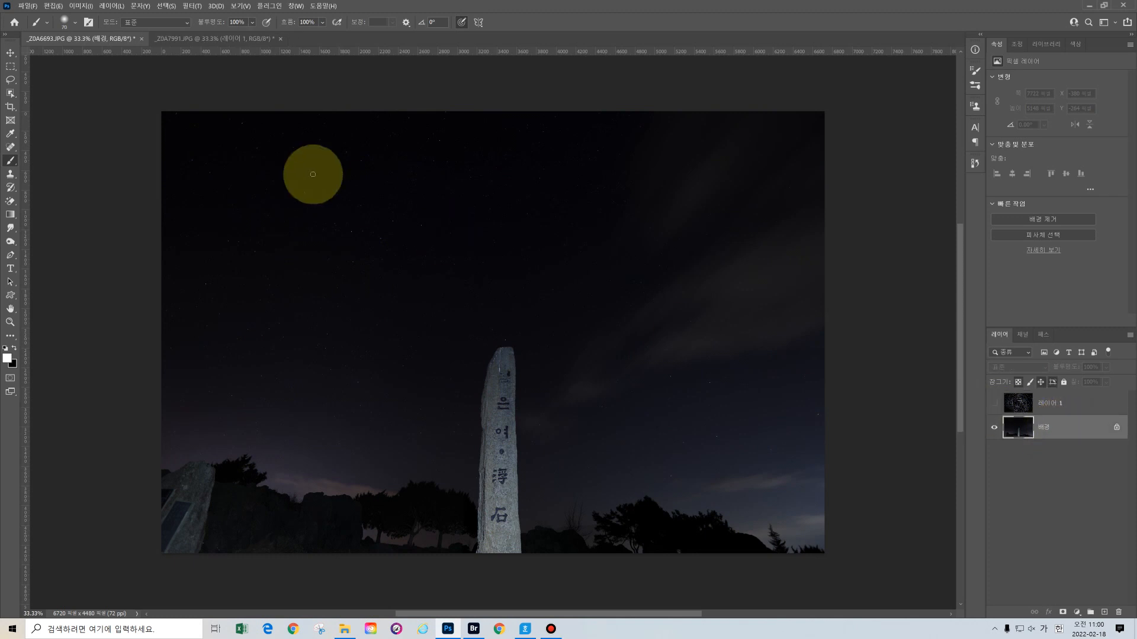
pyautogui.click(10, 94)
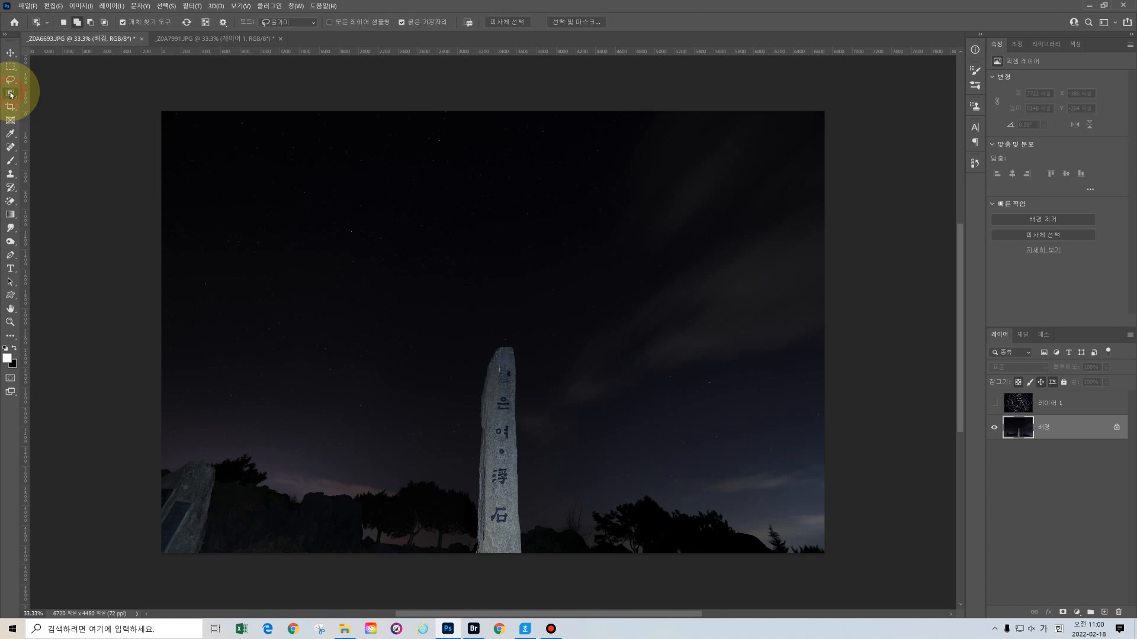
pyautogui.click(45, 96)
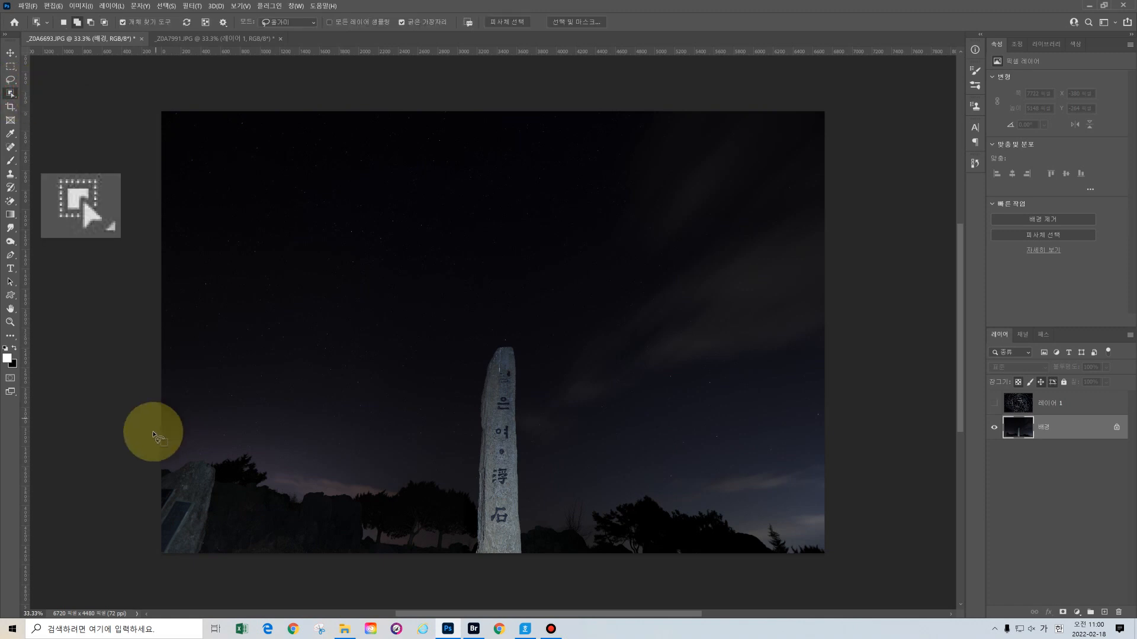
pyautogui.moveTo(148, 475)
pyautogui.mouseDown()
pyautogui.moveTo(186, 453)
pyautogui.moveTo(454, 468)
pyautogui.moveTo(465, 399)
pyautogui.moveTo(497, 336)
pyautogui.moveTo(531, 398)
pyautogui.moveTo(534, 476)
pyautogui.moveTo(570, 491)
pyautogui.moveTo(681, 490)
pyautogui.moveTo(829, 527)
pyautogui.mouseUp()
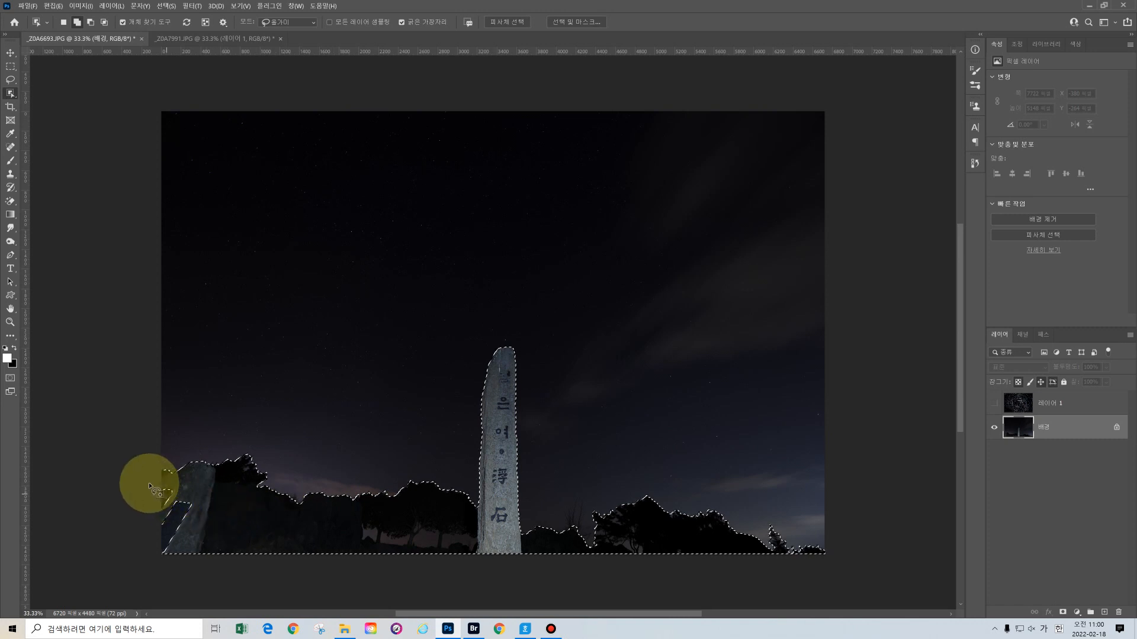
pyautogui.moveTo(152, 488)
pyautogui.mouseDown()
pyautogui.moveTo(203, 501)
pyautogui.moveTo(169, 555)
pyautogui.moveTo(153, 557)
pyautogui.moveTo(138, 518)
pyautogui.moveTo(149, 484)
pyautogui.mouseUp()
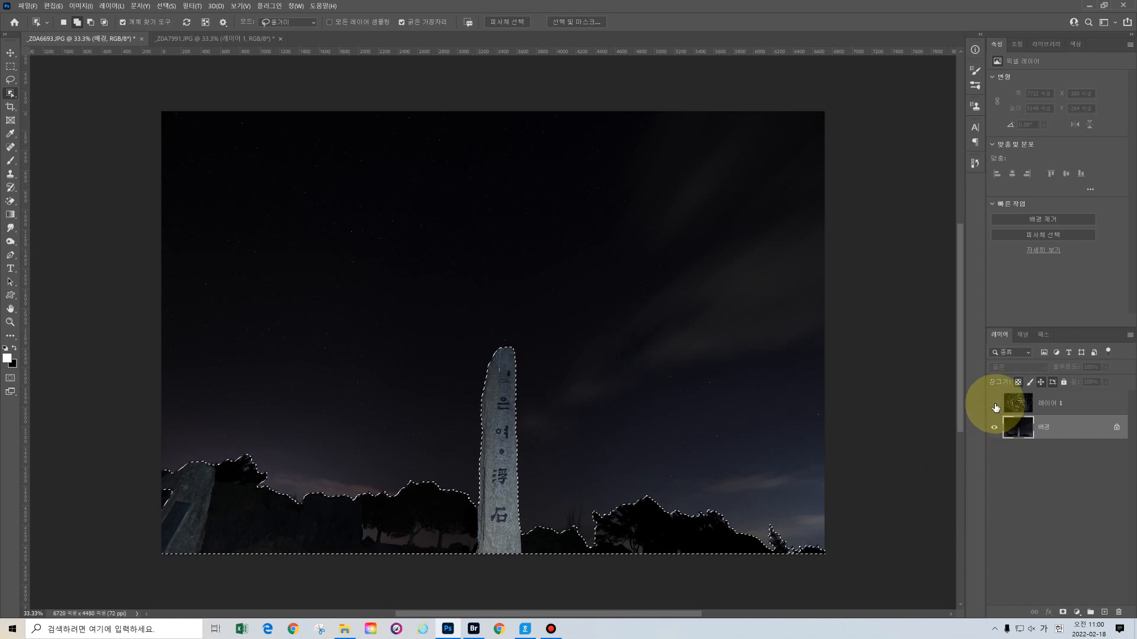
# Show 레이어 1 and add a layer mask to it that hides the selected foreground
pyautogui.click(994, 405)
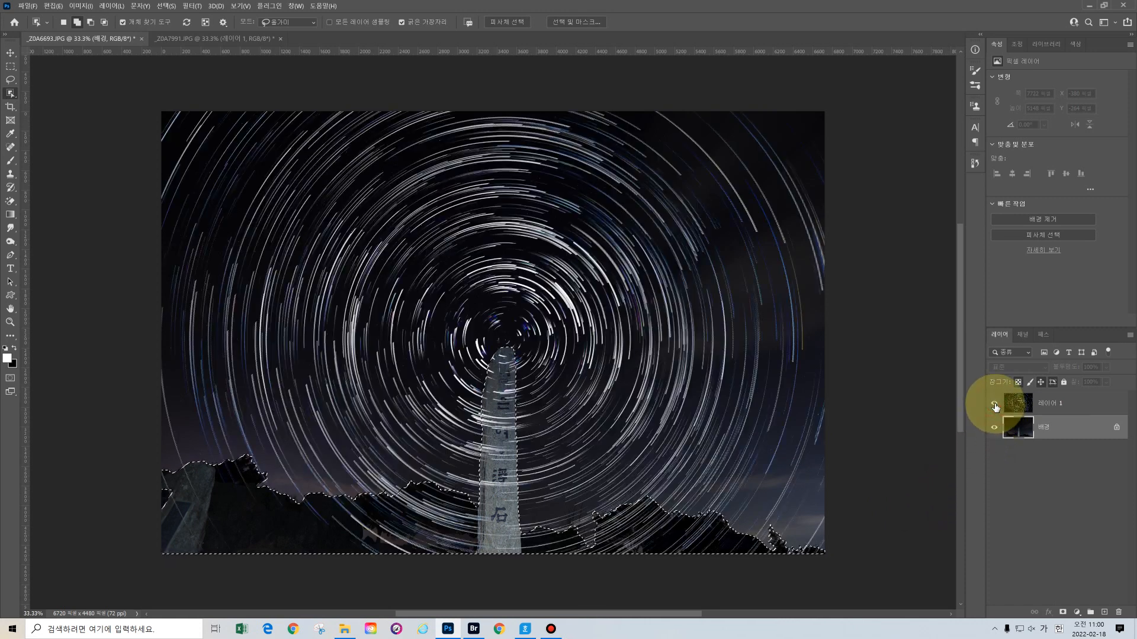
pyautogui.click(1073, 405)
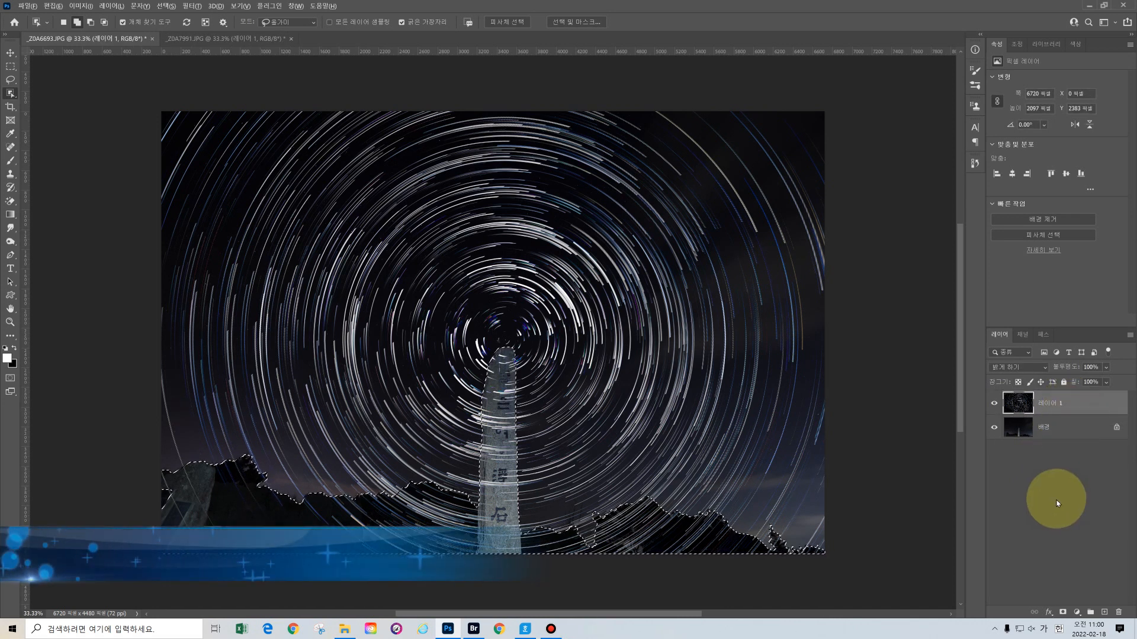
pyautogui.click(1062, 613)
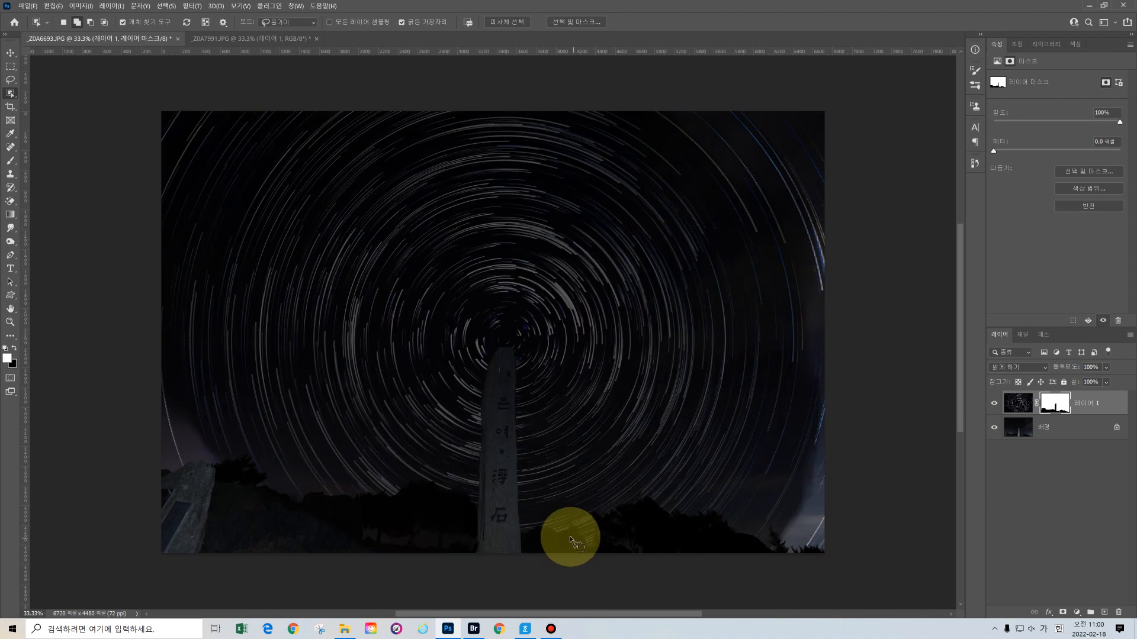
# Paint black on 레이어 1's mask with a size 500 brush at 33% opacity, fading the trails along the horizon, trees and pillar
pyautogui.click(11, 308)
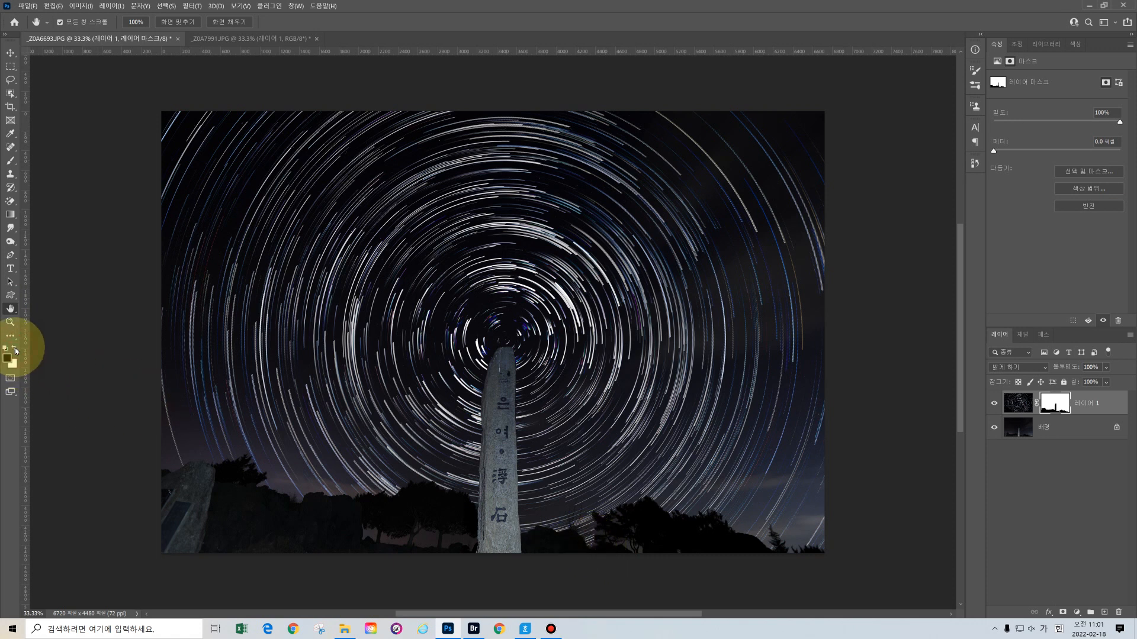
pyautogui.click(10, 160)
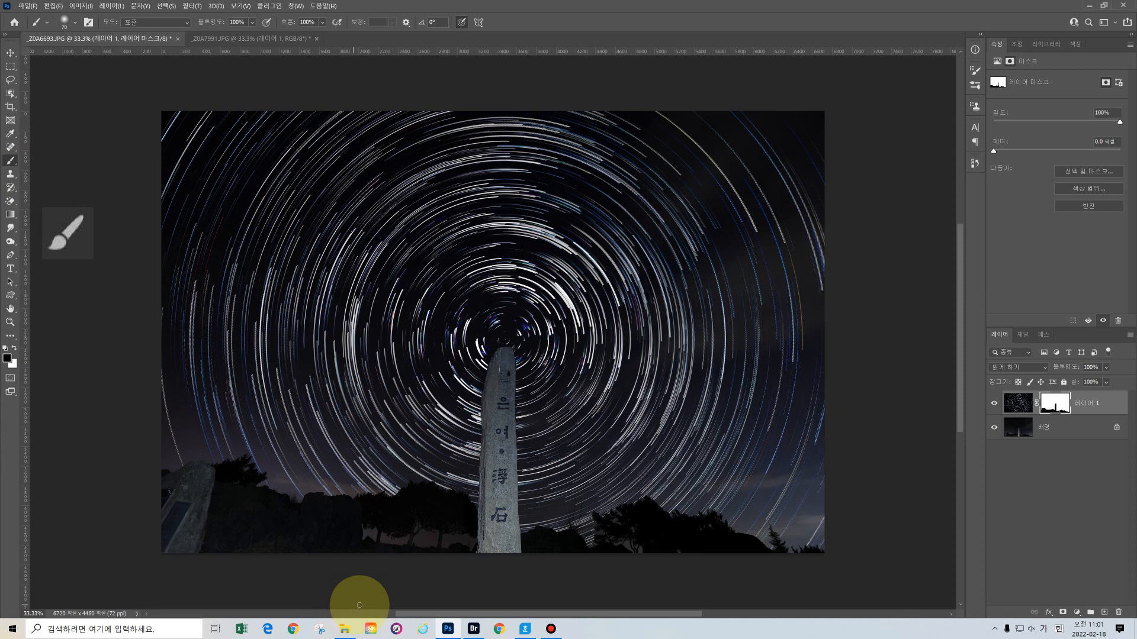
pyautogui.press(']')
pyautogui.press(']')
pyautogui.press(']')
pyautogui.press(']')
pyautogui.press(']')
pyautogui.press(']')
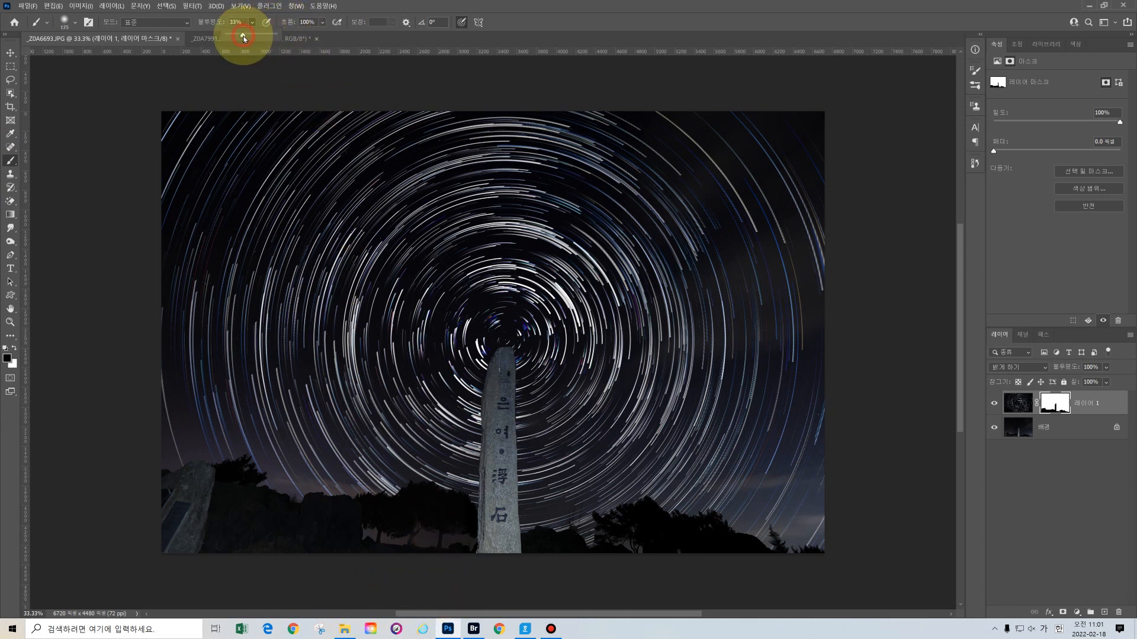
pyautogui.press(']')
pyautogui.press(']')
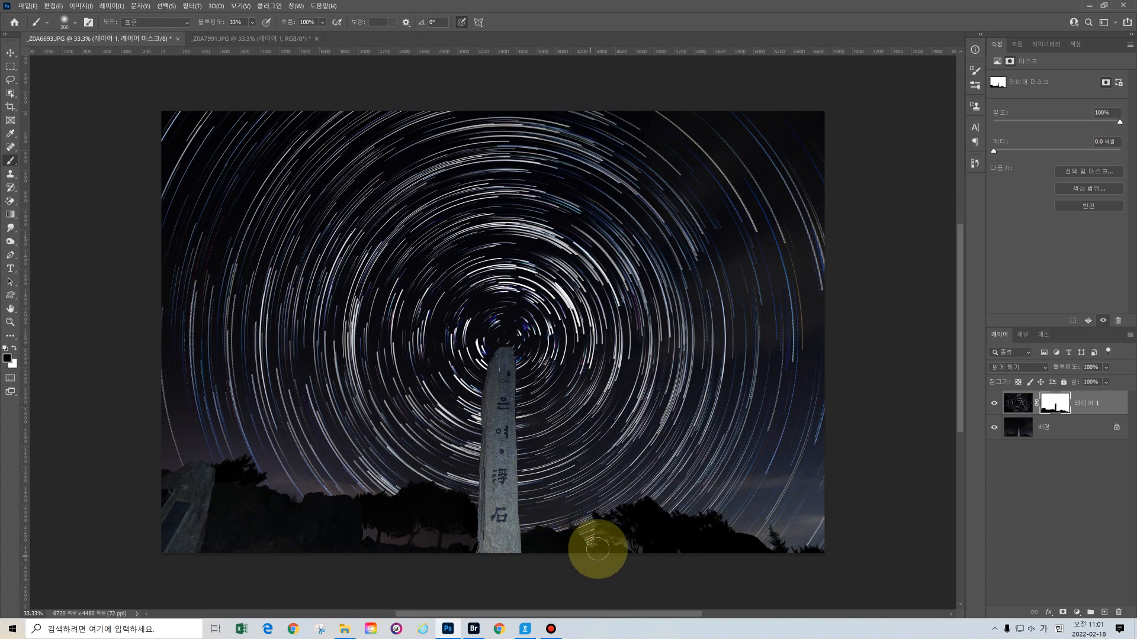
pyautogui.press(']')
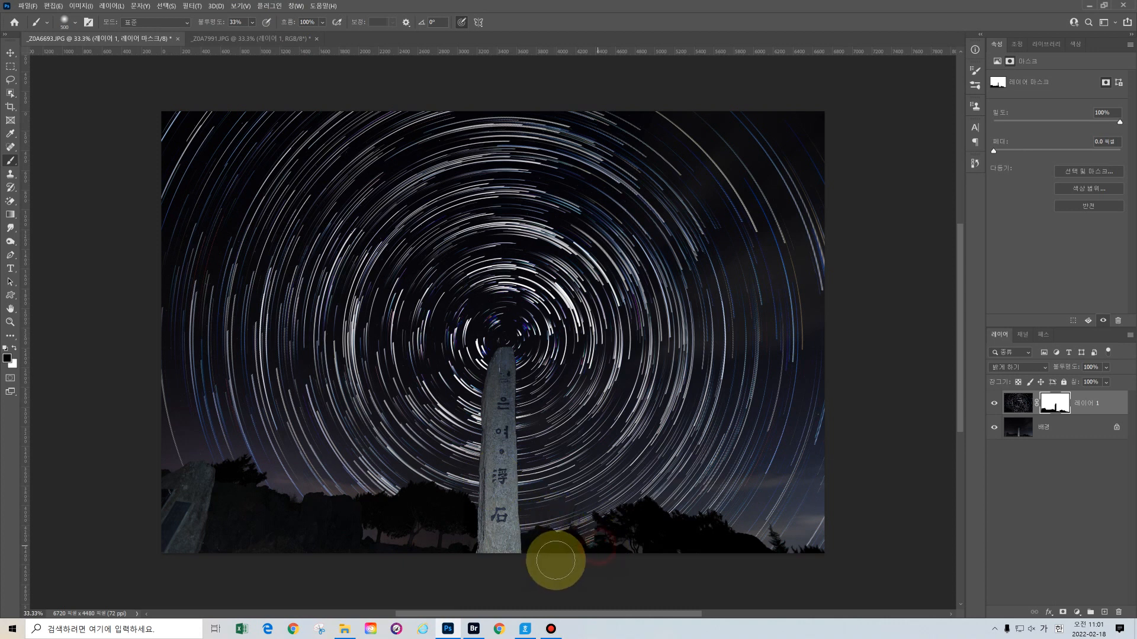
pyautogui.click(542, 537)
pyautogui.moveTo(616, 538); pyautogui.dragTo(688, 540)
pyautogui.moveTo(599, 517); pyautogui.dragTo(684, 517)
pyautogui.click(655, 515)
pyautogui.moveTo(563, 528); pyautogui.dragTo(733, 532)
pyautogui.moveTo(659, 520); pyautogui.dragTo(781, 551)
pyautogui.moveTo(738, 541); pyautogui.dragTo(771, 547)
pyautogui.moveTo(756, 543)
pyautogui.mouseDown()
pyautogui.moveTo(838, 553)
pyautogui.moveTo(725, 534)
pyautogui.mouseUp()
pyautogui.moveTo(617, 512)
pyautogui.mouseDown()
pyautogui.moveTo(553, 538)
pyautogui.moveTo(460, 523)
pyautogui.moveTo(317, 539)
pyautogui.moveTo(200, 498)
pyautogui.mouseUp()
pyautogui.moveTo(438, 490)
pyautogui.mouseDown()
pyautogui.moveTo(236, 507)
pyautogui.moveTo(295, 486)
pyautogui.moveTo(211, 473)
pyautogui.mouseUp()
pyautogui.moveTo(231, 474); pyautogui.dragTo(132, 483)
pyautogui.moveTo(218, 500); pyautogui.dragTo(340, 513)
pyautogui.moveTo(451, 495)
pyautogui.mouseDown()
pyautogui.moveTo(437, 510)
pyautogui.moveTo(487, 494)
pyautogui.mouseUp()
pyautogui.moveTo(500, 363); pyautogui.dragTo(491, 472)
pyautogui.moveTo(493, 383); pyautogui.dragTo(492, 503)
pyautogui.moveTo(520, 361); pyautogui.dragTo(514, 432)
pyautogui.moveTo(511, 398); pyautogui.dragTo(521, 538)
pyautogui.moveTo(501, 419); pyautogui.dragTo(508, 521)
pyautogui.moveTo(501, 464)
pyautogui.mouseDown()
pyautogui.moveTo(526, 503)
pyautogui.moveTo(532, 557)
pyautogui.moveTo(547, 531)
pyautogui.moveTo(563, 532)
pyautogui.mouseUp()
pyautogui.moveTo(552, 527)
pyautogui.mouseDown()
pyautogui.moveTo(632, 543)
pyautogui.moveTo(575, 532)
pyautogui.mouseUp()
pyautogui.moveTo(550, 530); pyautogui.dragTo(663, 544)
pyautogui.moveTo(644, 536); pyautogui.dragTo(767, 540)
pyautogui.moveTo(769, 545); pyautogui.dragTo(782, 551)
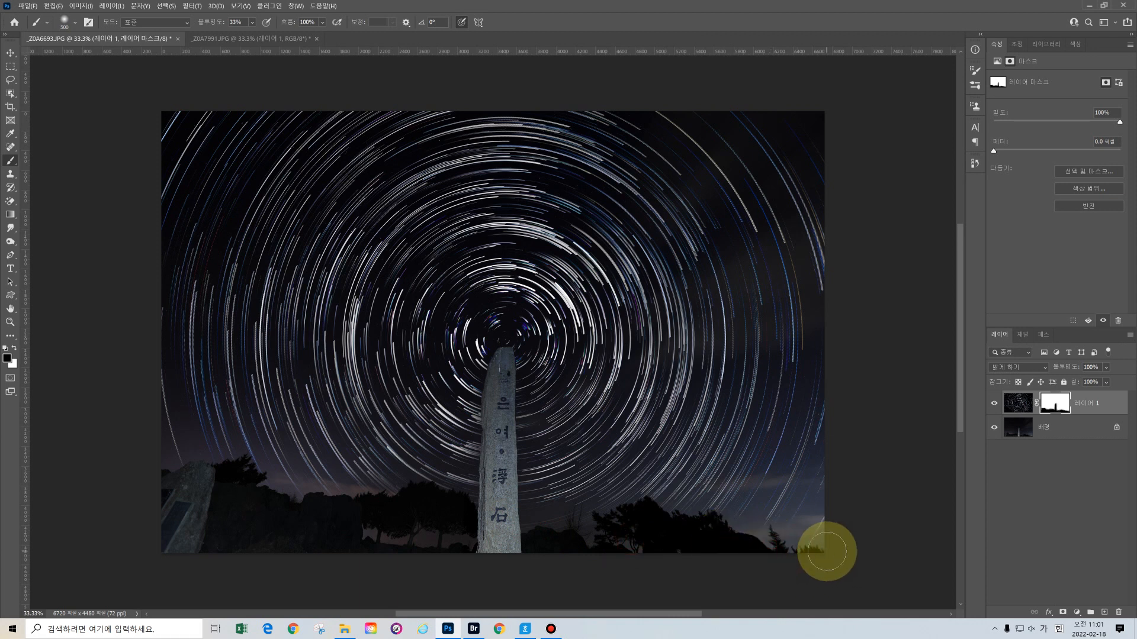
pyautogui.moveTo(825, 551)
pyautogui.mouseDown()
pyautogui.moveTo(873, 528)
pyautogui.moveTo(892, 510)
pyautogui.moveTo(886, 501)
pyautogui.mouseUp()
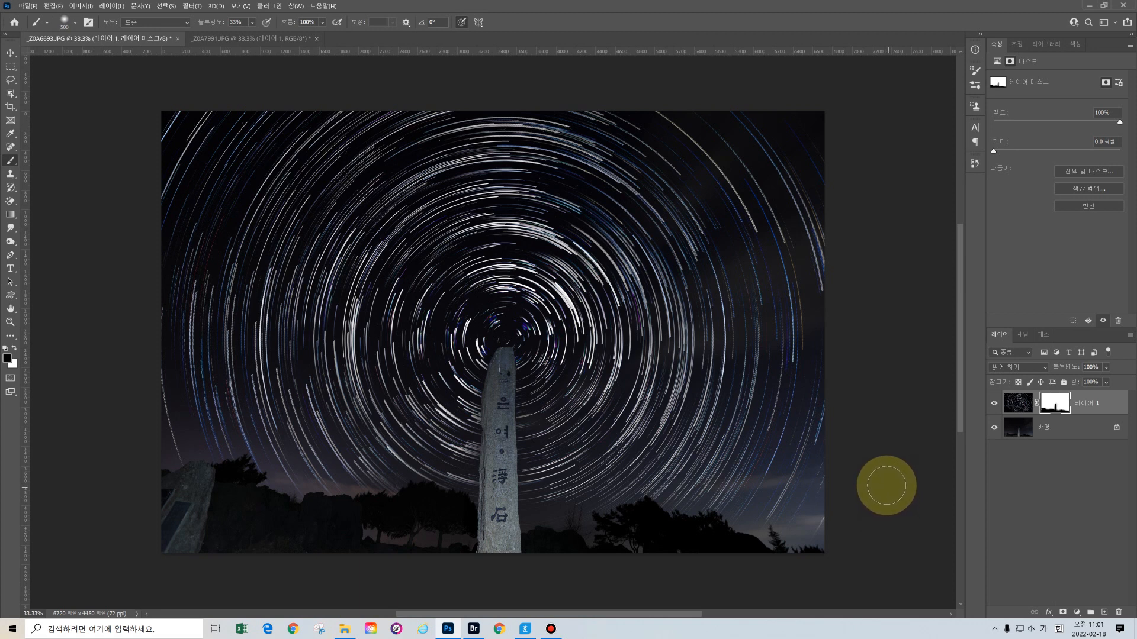
pyautogui.moveTo(886, 477)
pyautogui.mouseDown()
pyautogui.moveTo(898, 464)
pyautogui.moveTo(1083, 451)
pyautogui.mouseUp()
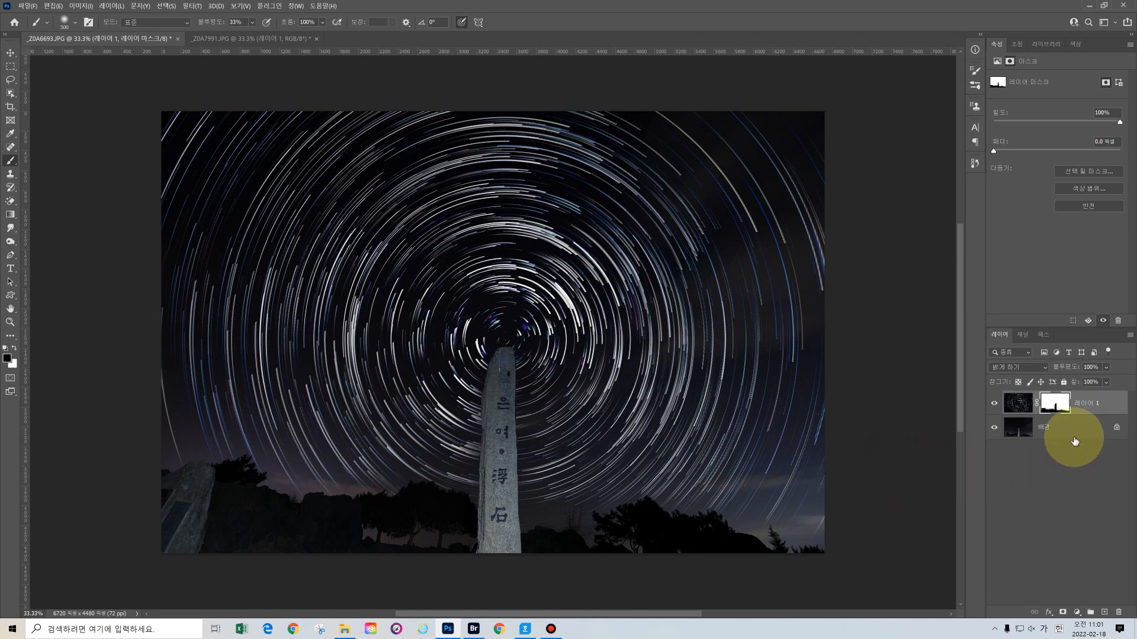
# Paint a small white star just above the pillar's tip on the 레이어 1 image with the brush at 79% opacity
pyautogui.click(1021, 406)
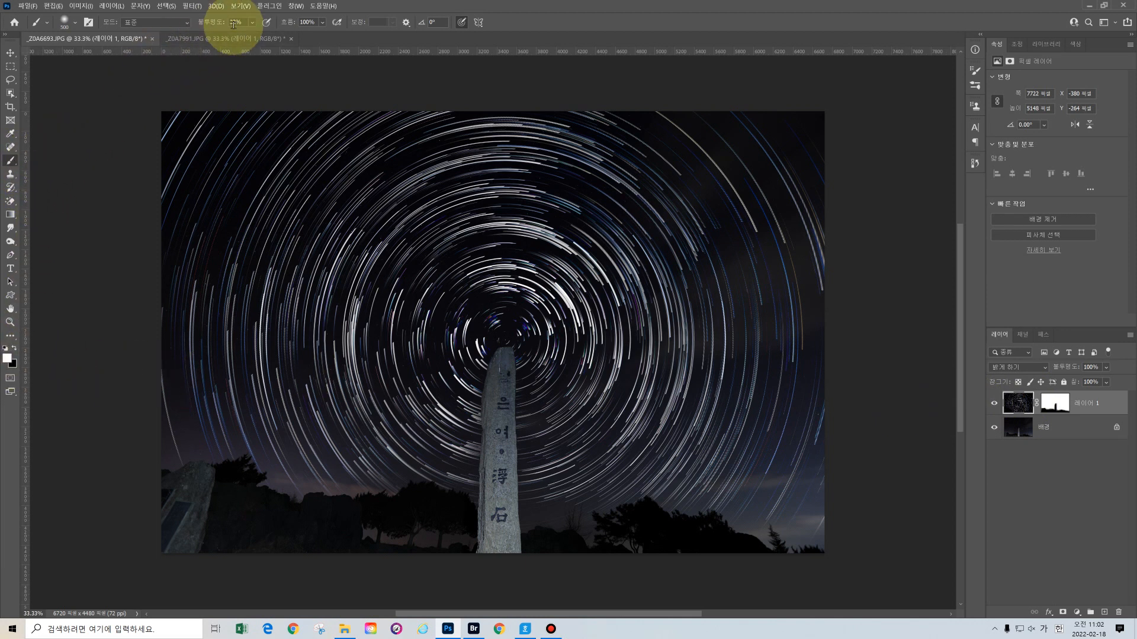
pyautogui.moveTo(252, 27); pyautogui.dragTo(279, 41)
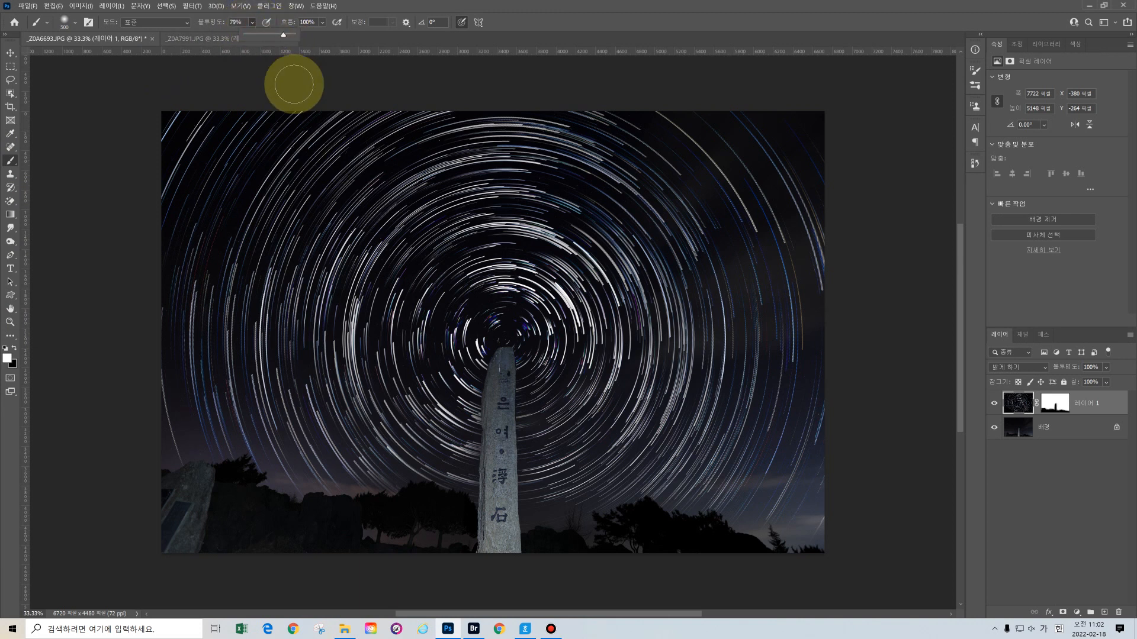
pyautogui.press('[')
pyautogui.press('[')
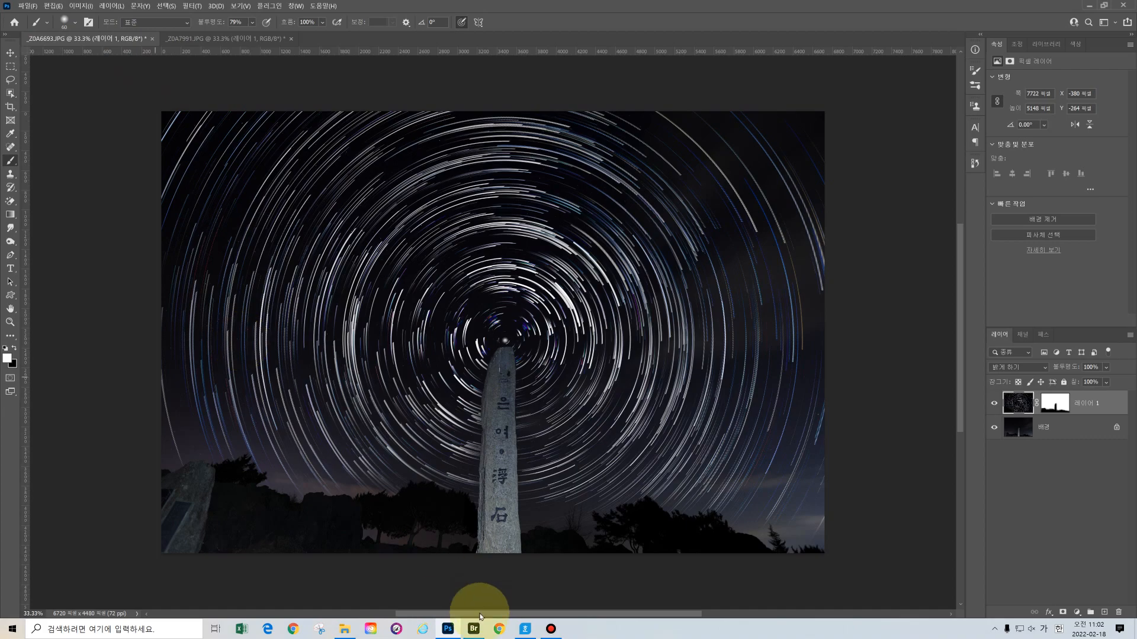
# Switch to Adobe Bridge and open landscape-4701725.jpg in Photoshop
pyautogui.click(475, 631)
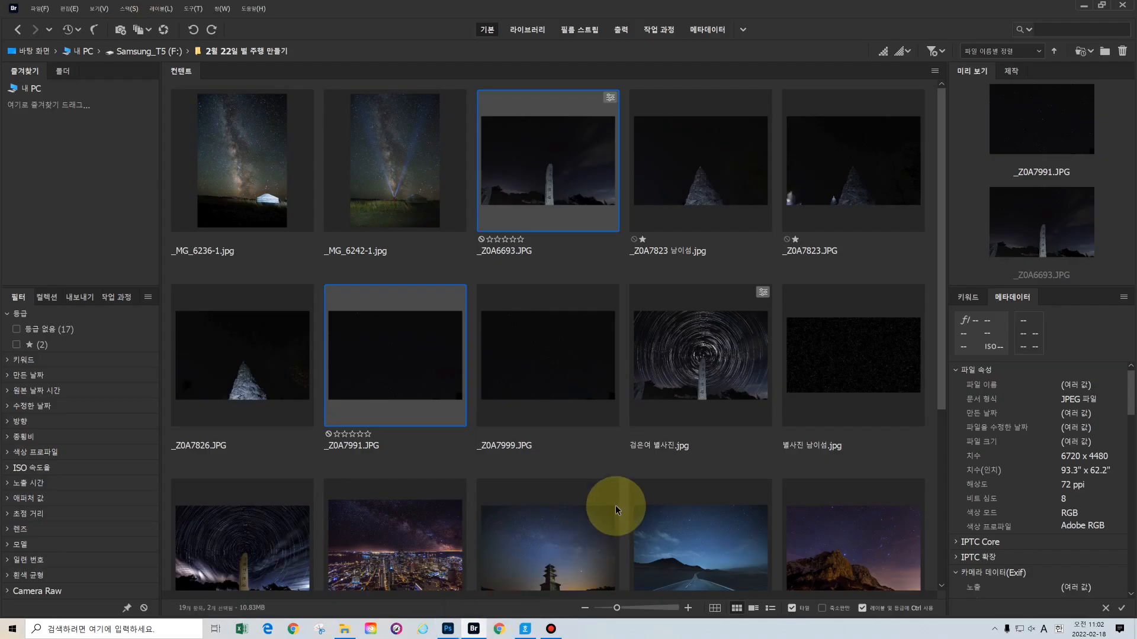
pyautogui.scroll(-3, 616, 508)
pyautogui.scroll(-3, 616, 508)
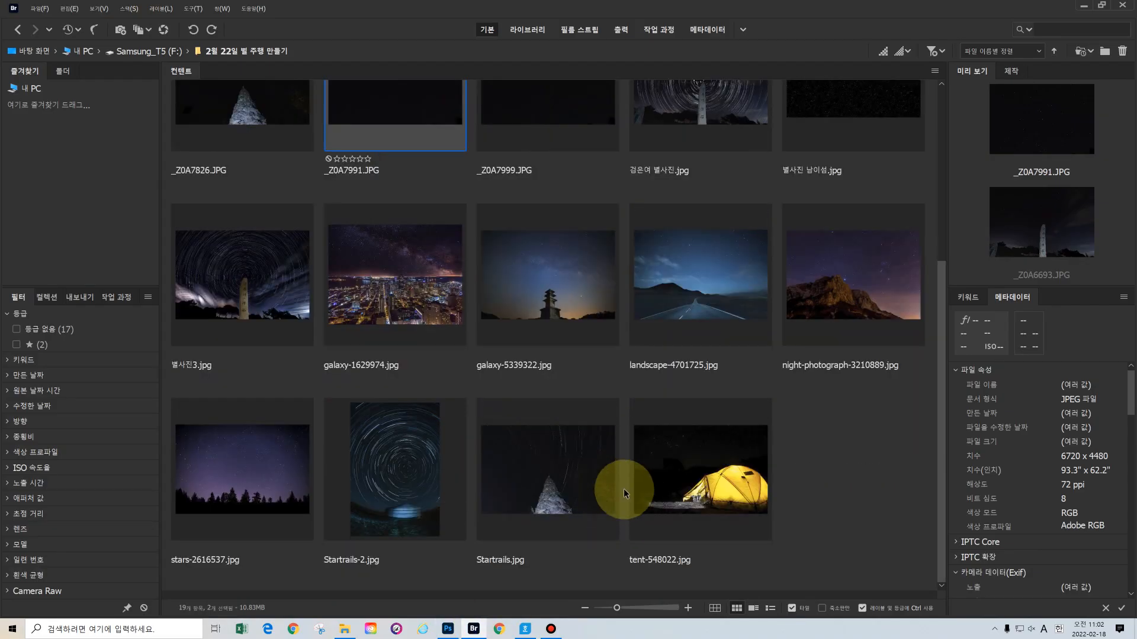
pyautogui.click(710, 294)
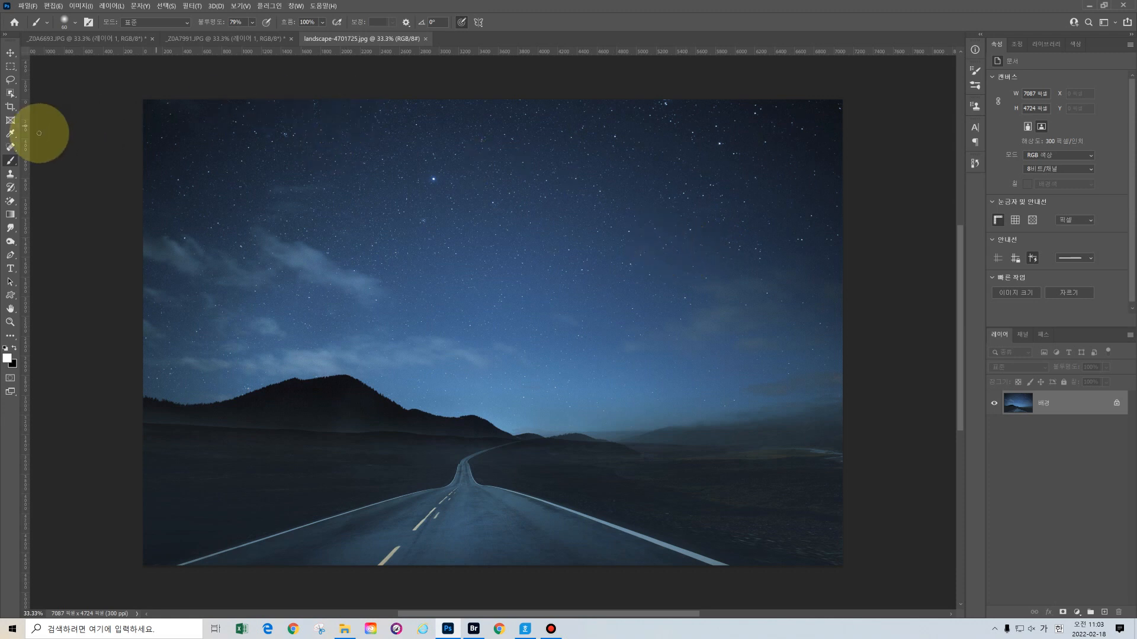
# Paint over the stars across the sky with a size 1800 brush at 79% opacity, using blue tones sampled from the sky
pyautogui.rightClick(12, 151)
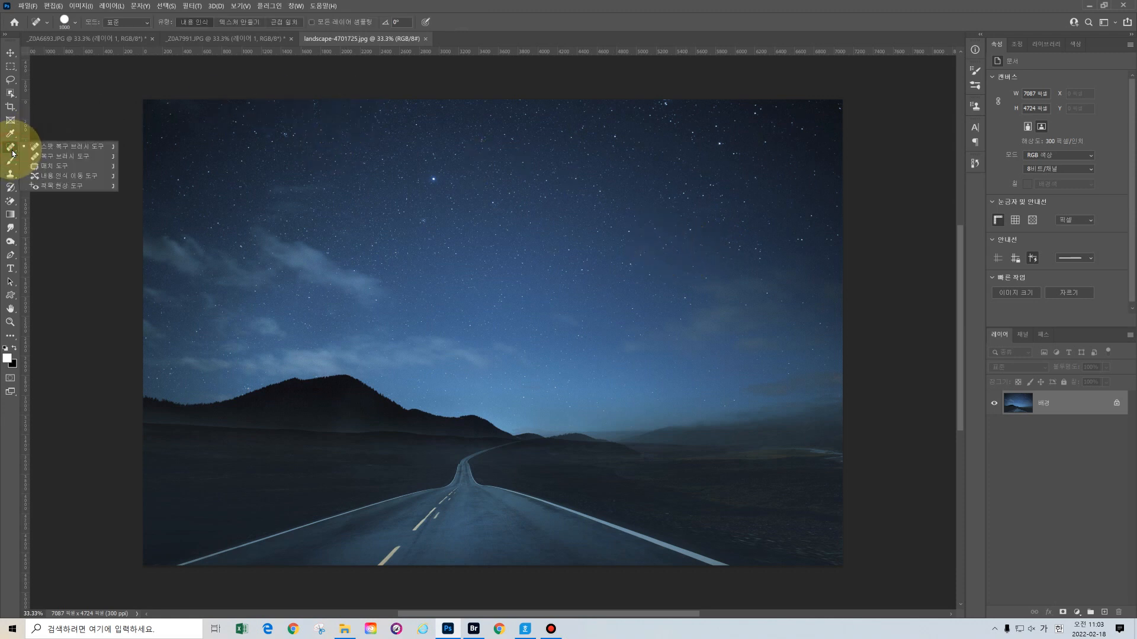
pyautogui.click(59, 148)
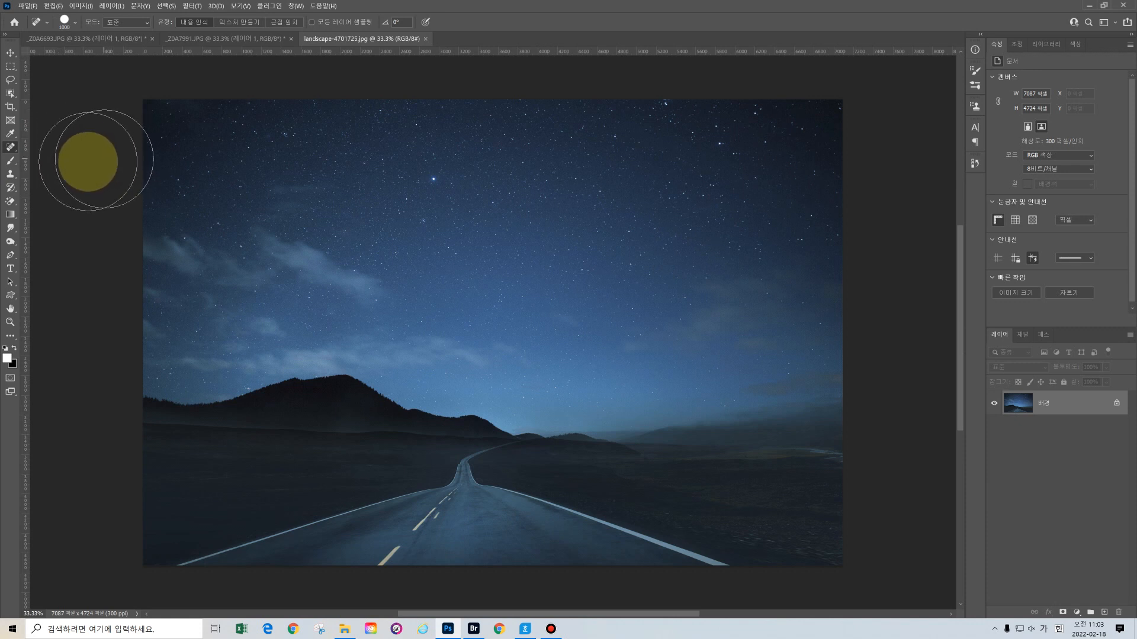
pyautogui.click(11, 162)
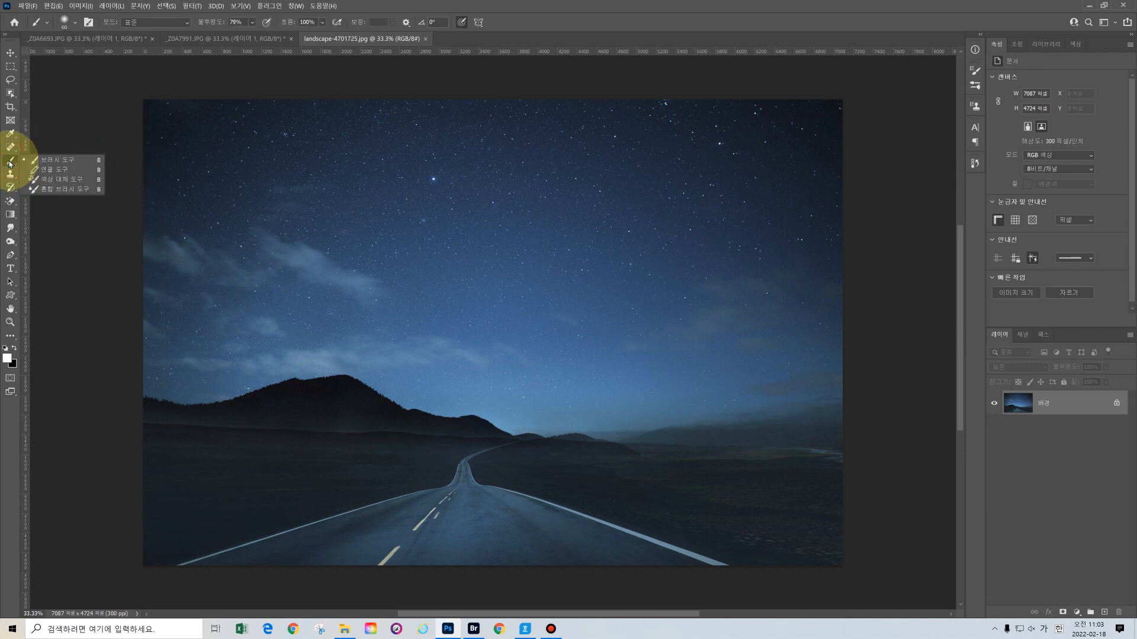
pyautogui.click(46, 164)
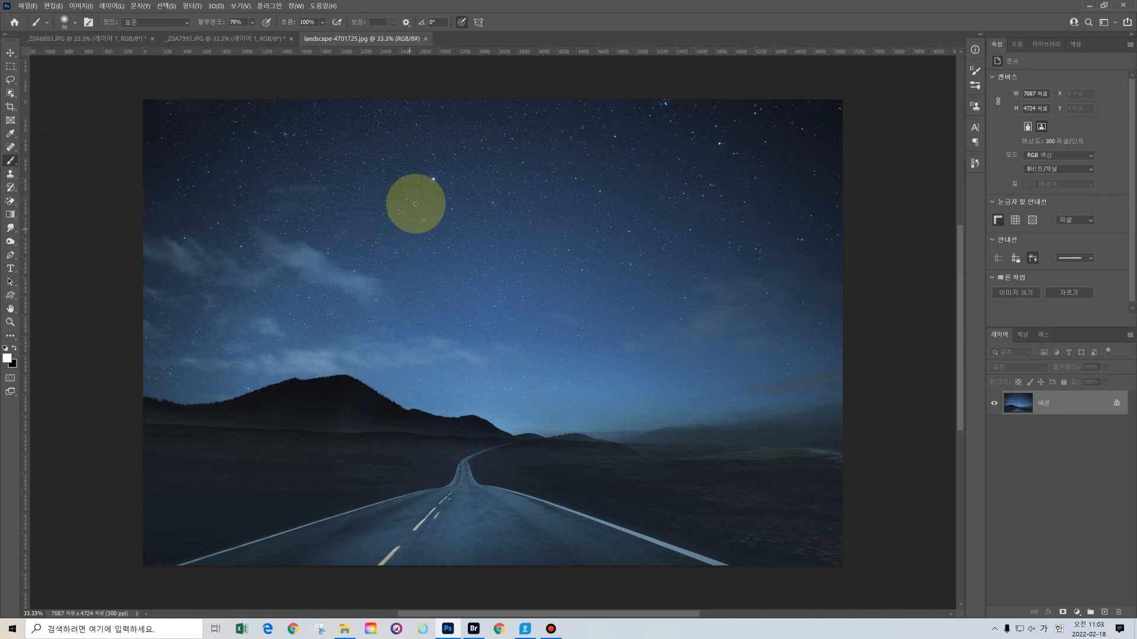
pyautogui.press(']')
pyautogui.press(']')
pyautogui.press(']')
pyautogui.press(']')
pyautogui.press(']')
pyautogui.press(']')
pyautogui.press(']')
pyautogui.press(']')
pyautogui.press(']')
pyautogui.press(']')
pyautogui.press(']')
pyautogui.press(']')
pyautogui.press(']')
pyautogui.press(']')
pyautogui.press(']')
pyautogui.press(']')
pyautogui.press(']')
pyautogui.press(']')
pyautogui.press(']')
pyautogui.press(']')
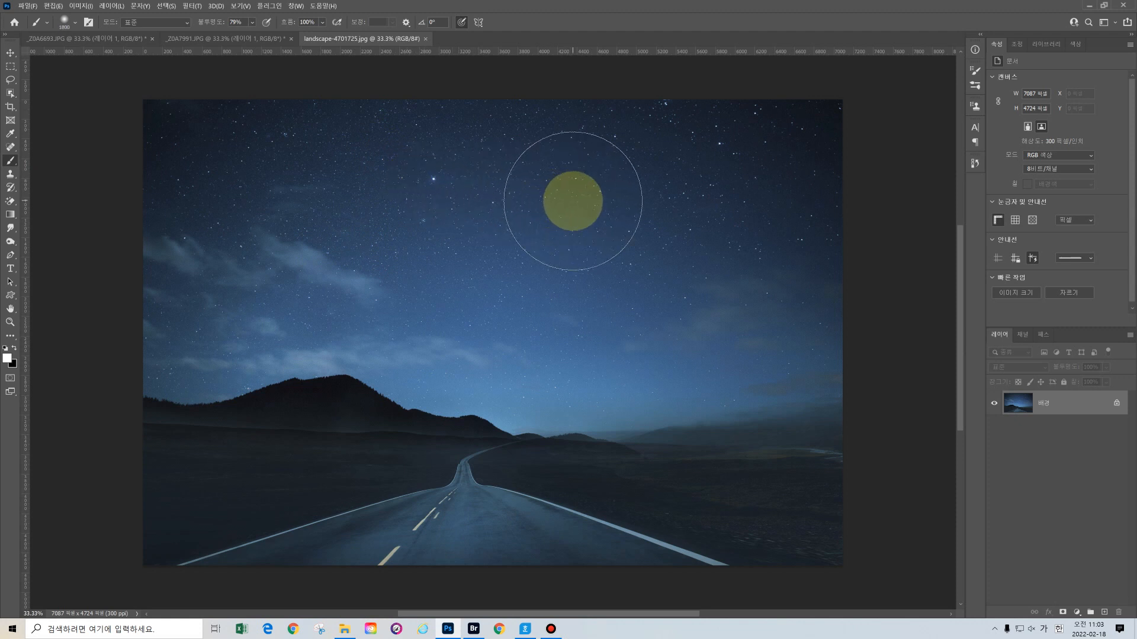
pyautogui.keyDown('alt'); pyautogui.click(646, 188); pyautogui.keyUp('alt')
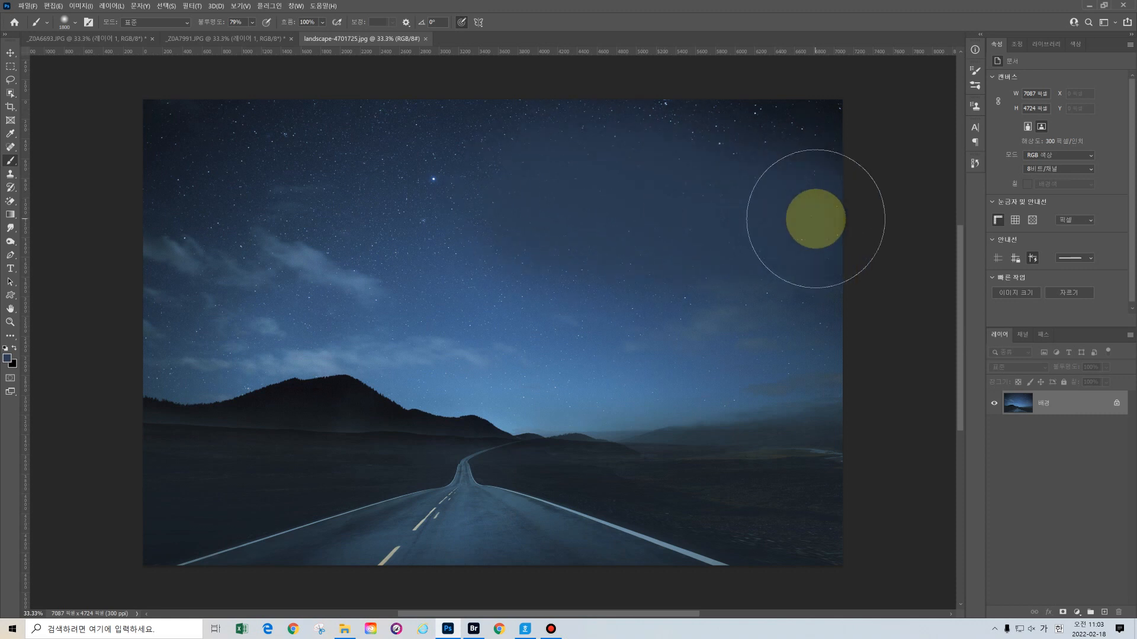
pyautogui.keyDown('alt'); pyautogui.click(652, 172); pyautogui.keyUp('alt')
pyautogui.moveTo(592, 144)
pyautogui.mouseDown()
pyautogui.moveTo(540, 127)
pyautogui.moveTo(822, 130)
pyautogui.moveTo(531, 146)
pyautogui.moveTo(133, 146)
pyautogui.moveTo(460, 171)
pyautogui.moveTo(493, 234)
pyautogui.mouseUp()
pyautogui.moveTo(154, 280)
pyautogui.mouseDown()
pyautogui.moveTo(499, 275)
pyautogui.moveTo(650, 289)
pyautogui.moveTo(533, 308)
pyautogui.moveTo(812, 318)
pyautogui.moveTo(821, 336)
pyautogui.moveTo(627, 348)
pyautogui.moveTo(363, 307)
pyautogui.moveTo(479, 333)
pyautogui.moveTo(525, 323)
pyautogui.moveTo(513, 408)
pyautogui.moveTo(502, 381)
pyautogui.moveTo(502, 392)
pyautogui.moveTo(549, 386)
pyautogui.moveTo(569, 367)
pyautogui.moveTo(299, 298)
pyautogui.moveTo(134, 320)
pyautogui.moveTo(202, 294)
pyautogui.moveTo(415, 295)
pyautogui.moveTo(466, 312)
pyautogui.mouseUp()
pyautogui.hotkey('ctrl', 'z')
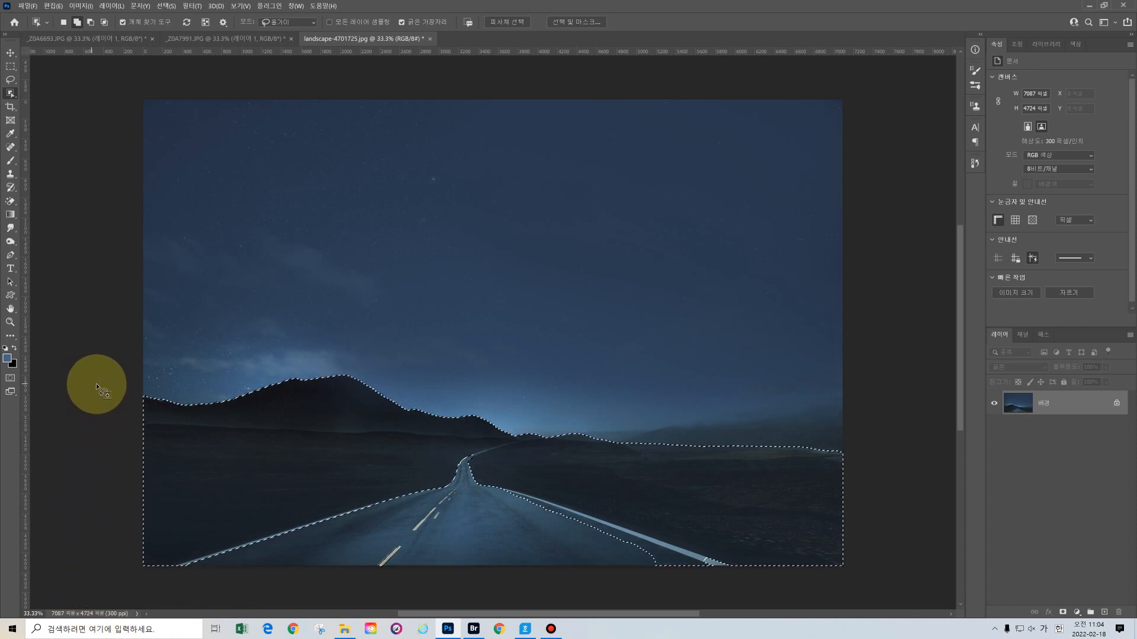
# Invert the foreground selection and paint over the remaining stars and clouds above the horizon with sampled sky colours
pyautogui.click(167, 7)
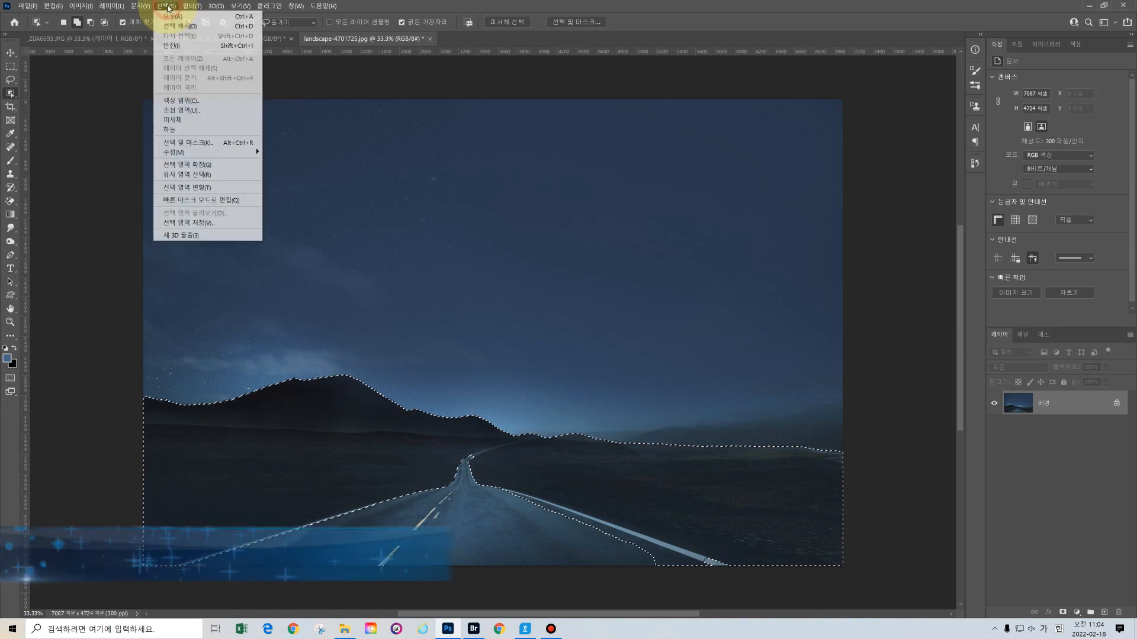
pyautogui.click(177, 46)
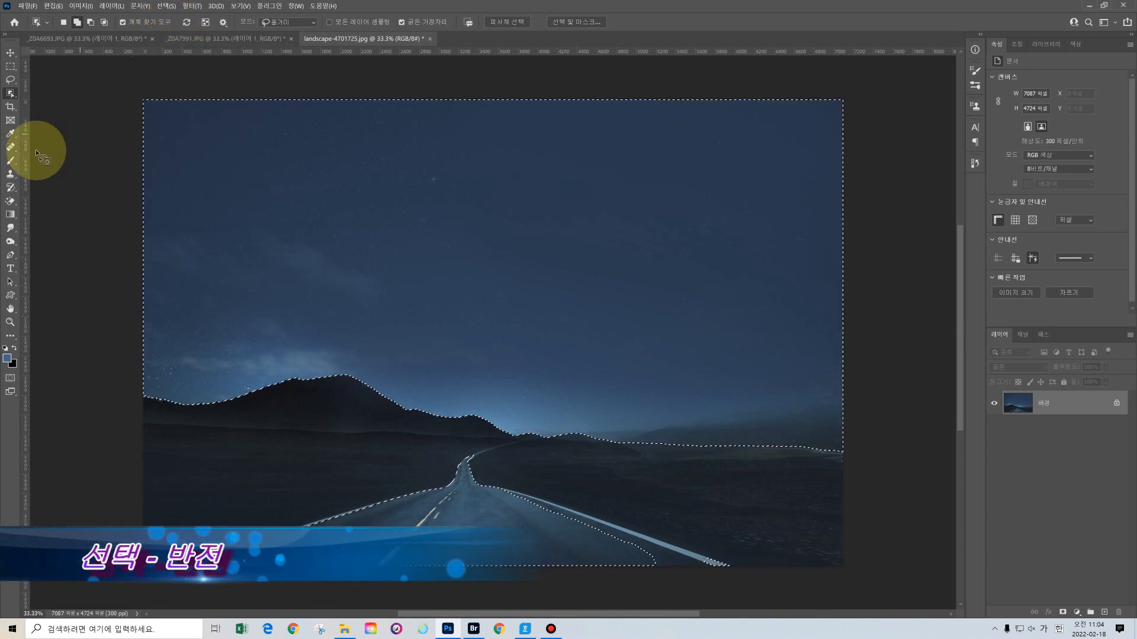
pyautogui.moveTo(10, 160); pyautogui.dragTo(42, 163)
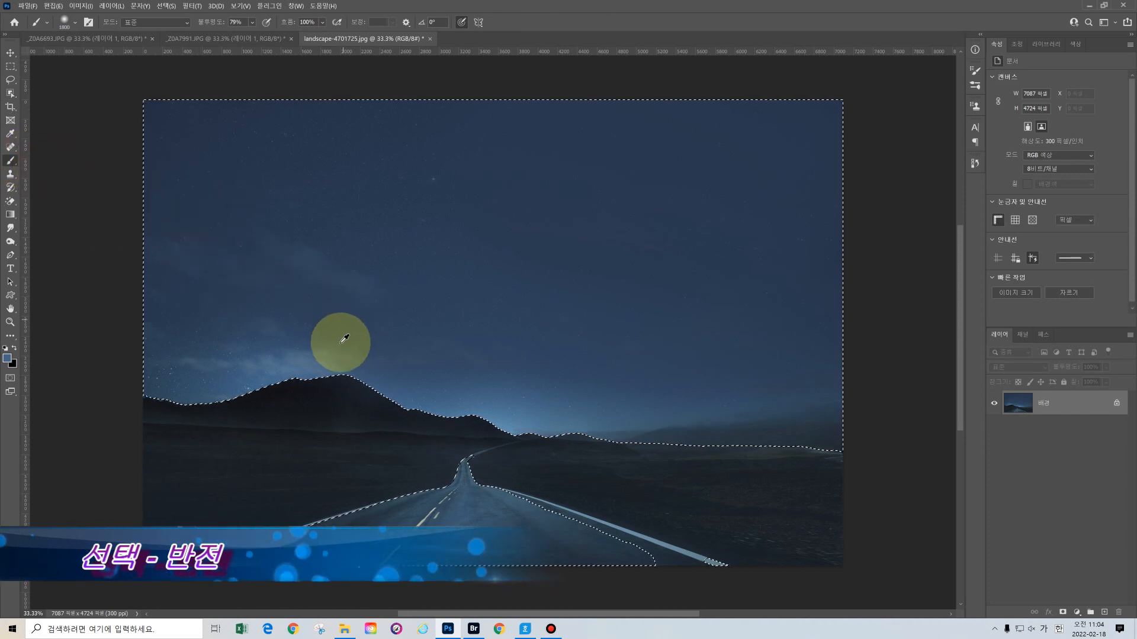
pyautogui.moveTo(304, 342)
pyautogui.mouseDown()
pyautogui.moveTo(127, 368)
pyautogui.moveTo(260, 335)
pyautogui.moveTo(219, 330)
pyautogui.moveTo(582, 382)
pyautogui.moveTo(833, 375)
pyautogui.mouseUp()
pyautogui.moveTo(646, 230)
pyautogui.mouseDown()
pyautogui.moveTo(538, 183)
pyautogui.moveTo(486, 200)
pyautogui.moveTo(158, 197)
pyautogui.moveTo(624, 158)
pyautogui.moveTo(347, 143)
pyautogui.moveTo(813, 194)
pyautogui.moveTo(858, 209)
pyautogui.mouseUp()
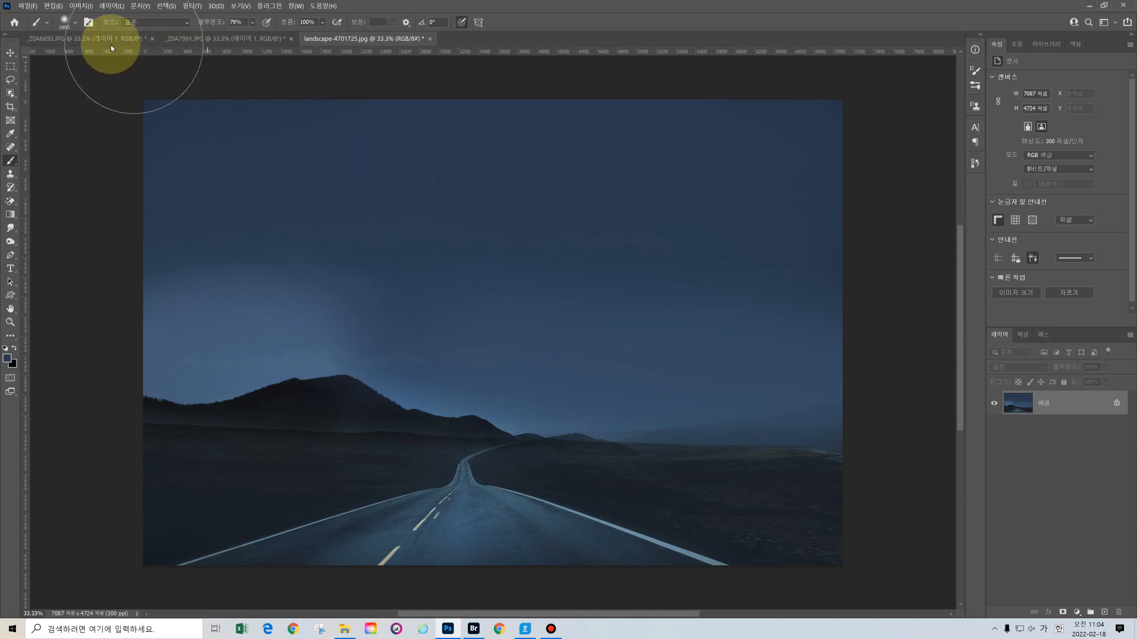
# Copy the entire star-trail image from _Z0A7991.JPG and paste it into landscape-4701725.jpg
pyautogui.click(88, 41)
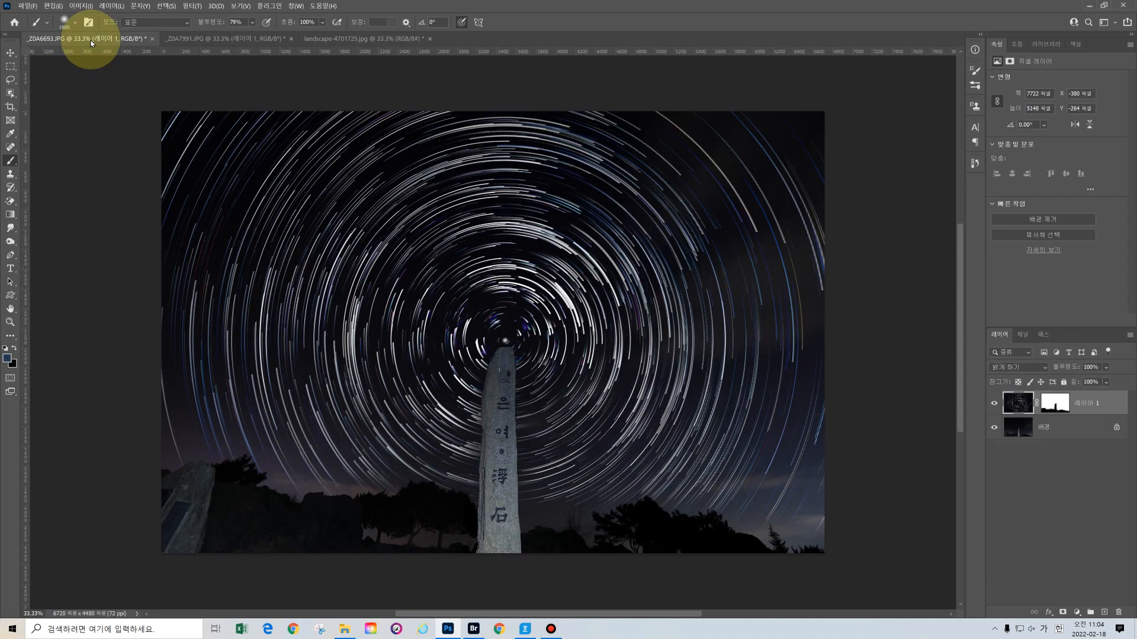
pyautogui.click(215, 40)
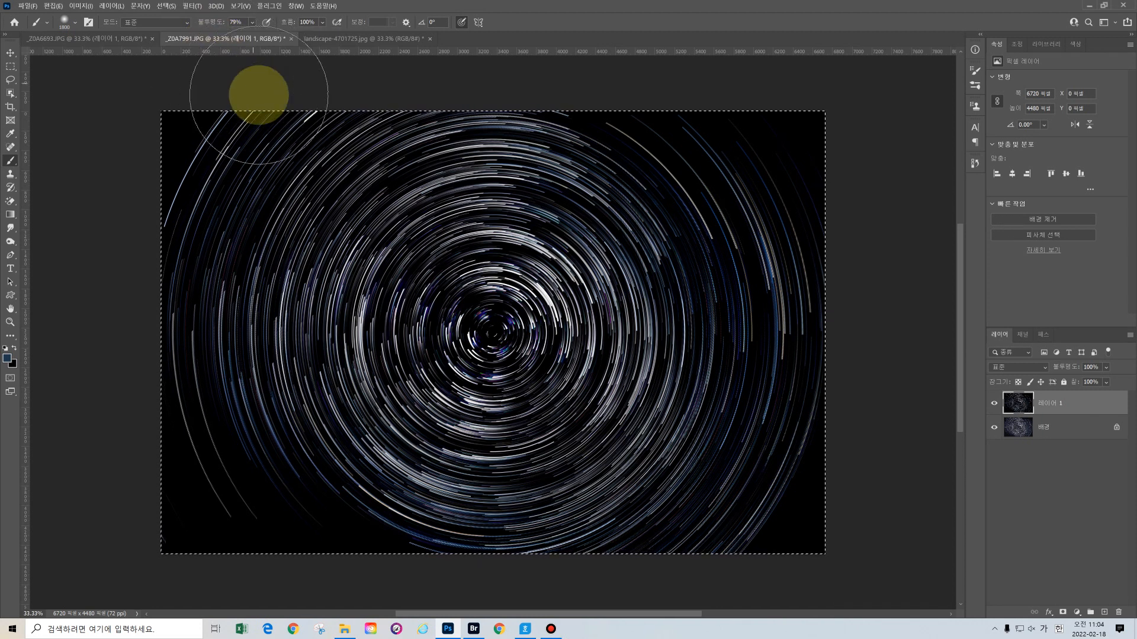
pyautogui.hotkey('ctrl', 'a')
pyautogui.hotkey('ctrl', 'c')
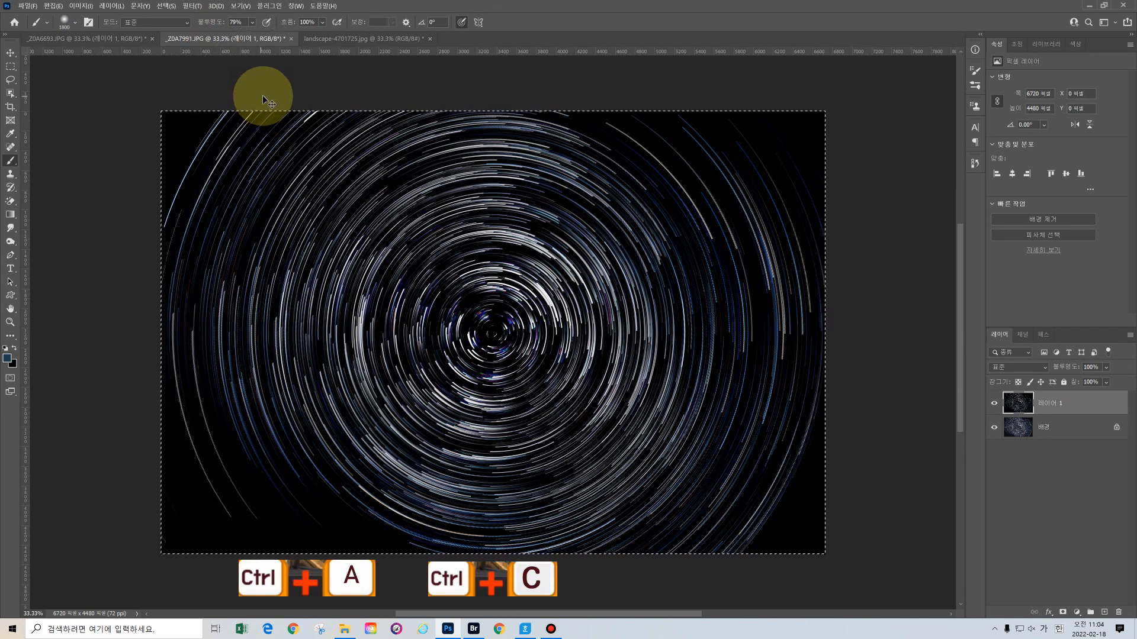
pyautogui.click(366, 38)
pyautogui.hotkey('ctrl', 'v')
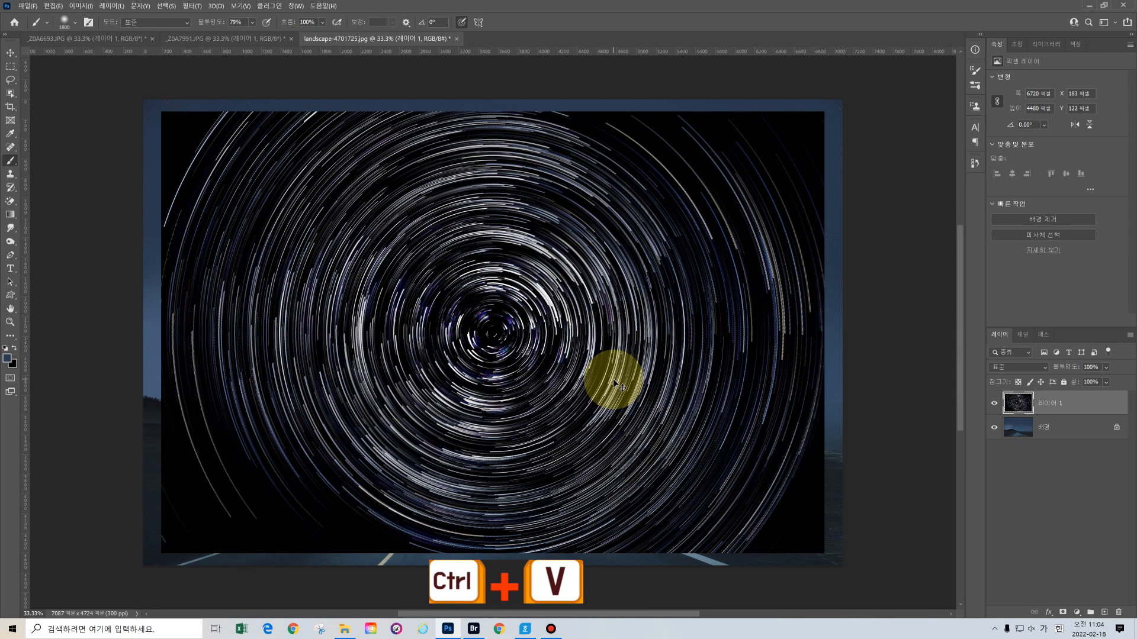
# Scale 레이어 1 to 111.25%, centred horizontally and shifted up over the sky, and set its blend mode to 밝게 하기
pyautogui.hotkey('ctrl', 't')
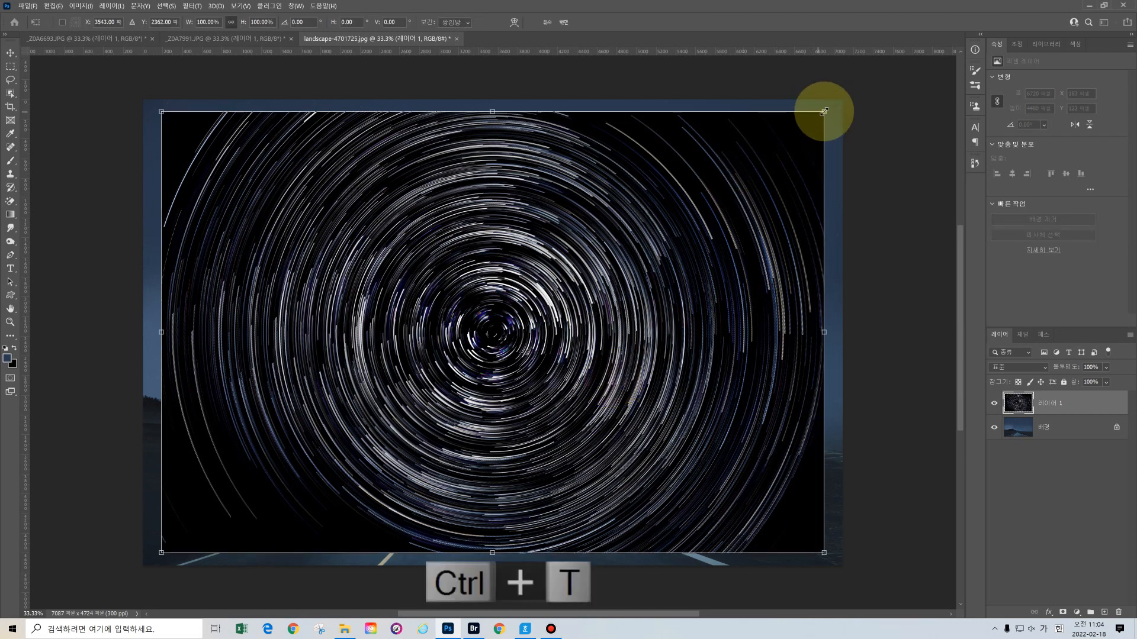
pyautogui.moveTo(824, 111); pyautogui.dragTo(857, 89)
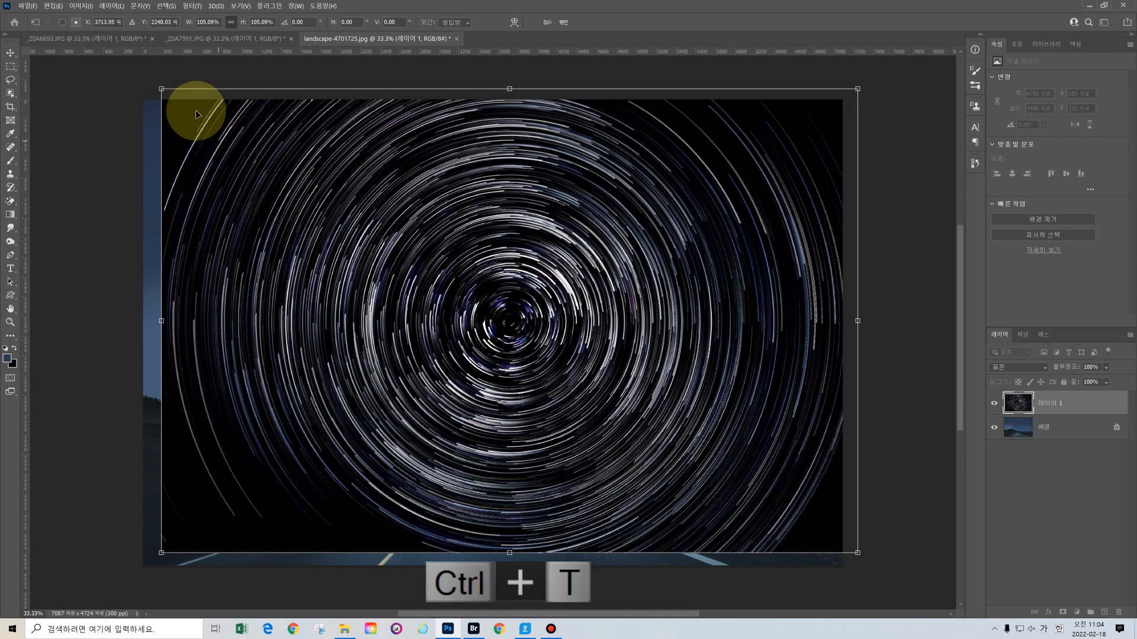
pyautogui.moveTo(161, 89); pyautogui.dragTo(120, 62)
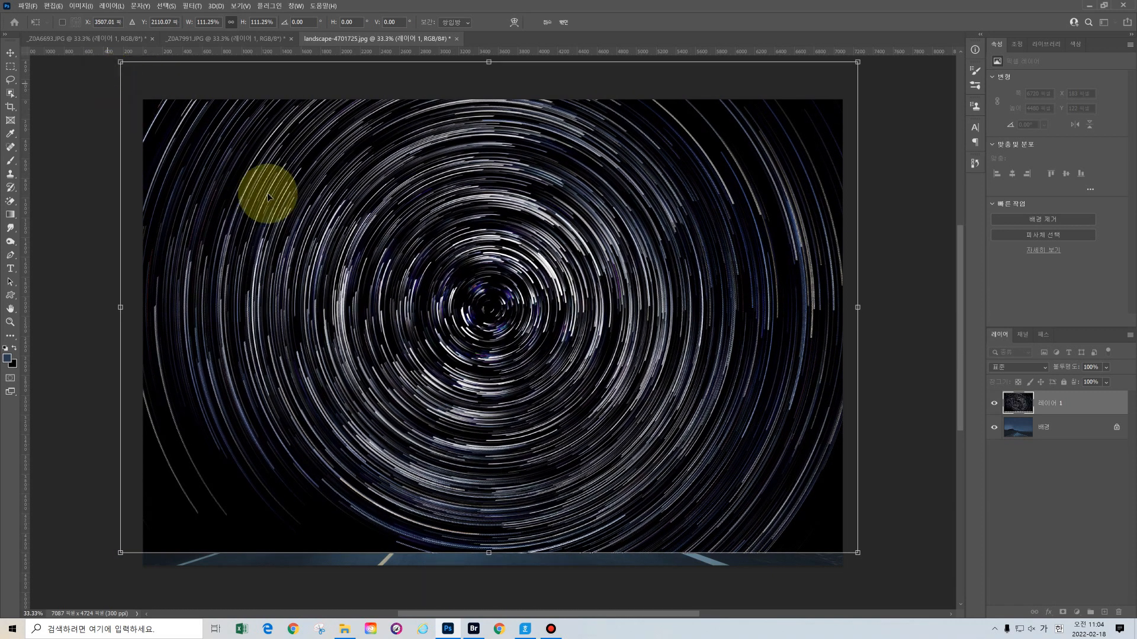
pyautogui.moveTo(500, 315); pyautogui.dragTo(499, 291)
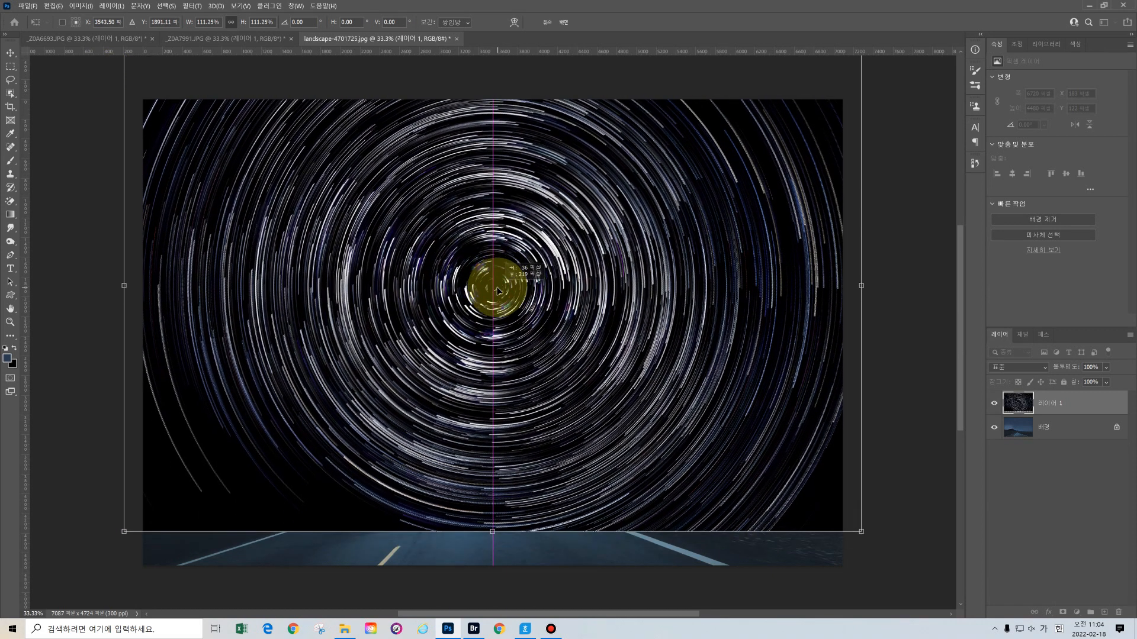
pyautogui.click(563, 23)
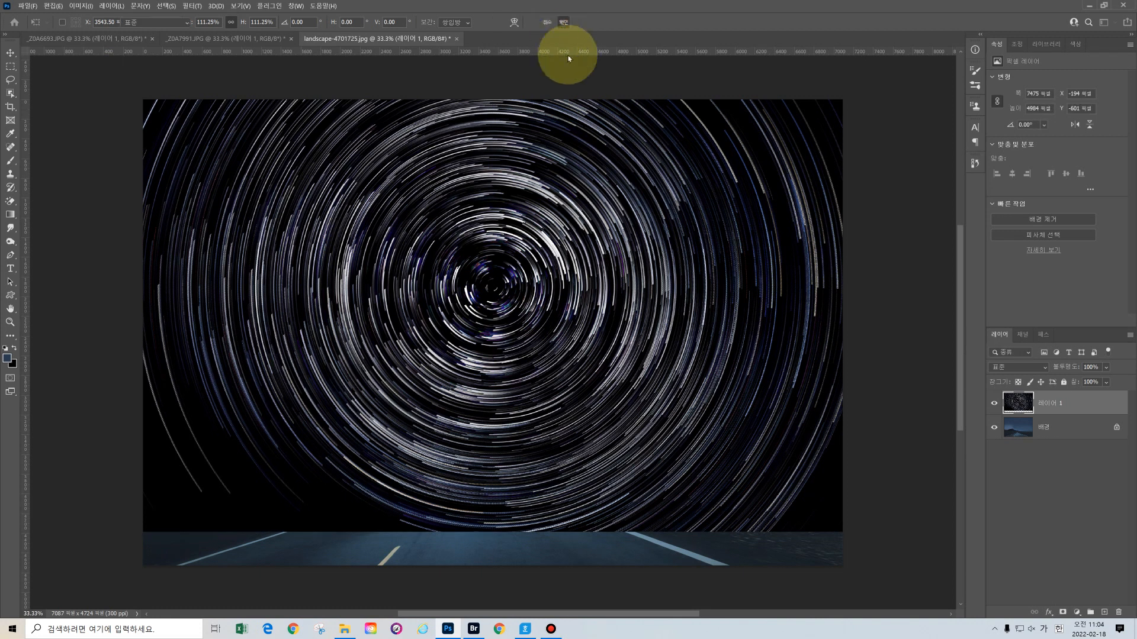
pyautogui.click(1045, 370)
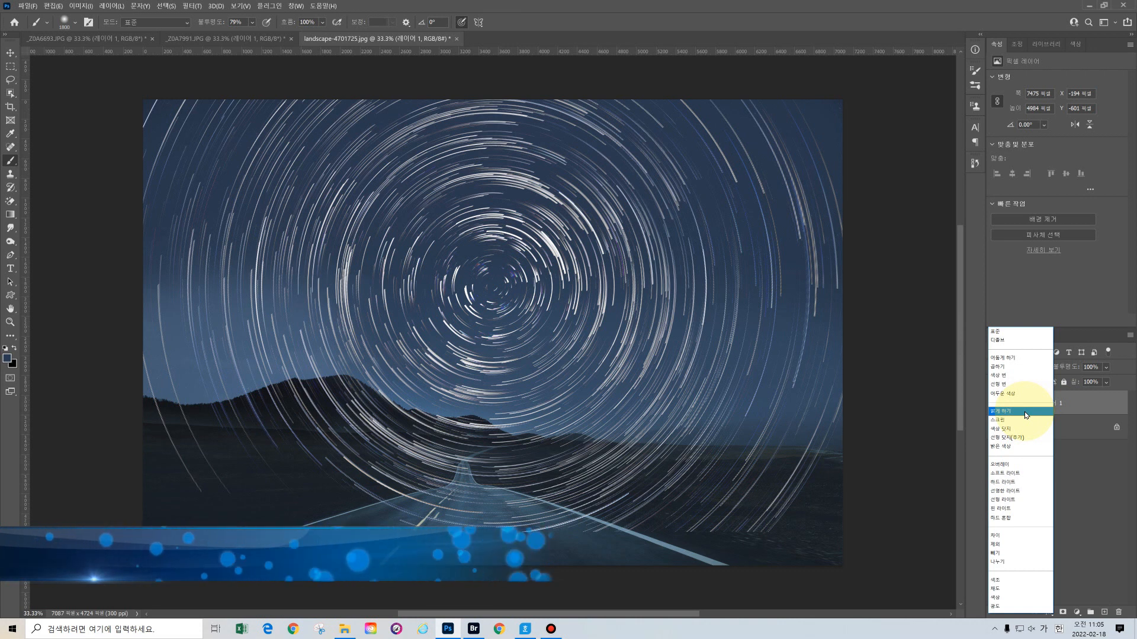
pyautogui.click(1024, 411)
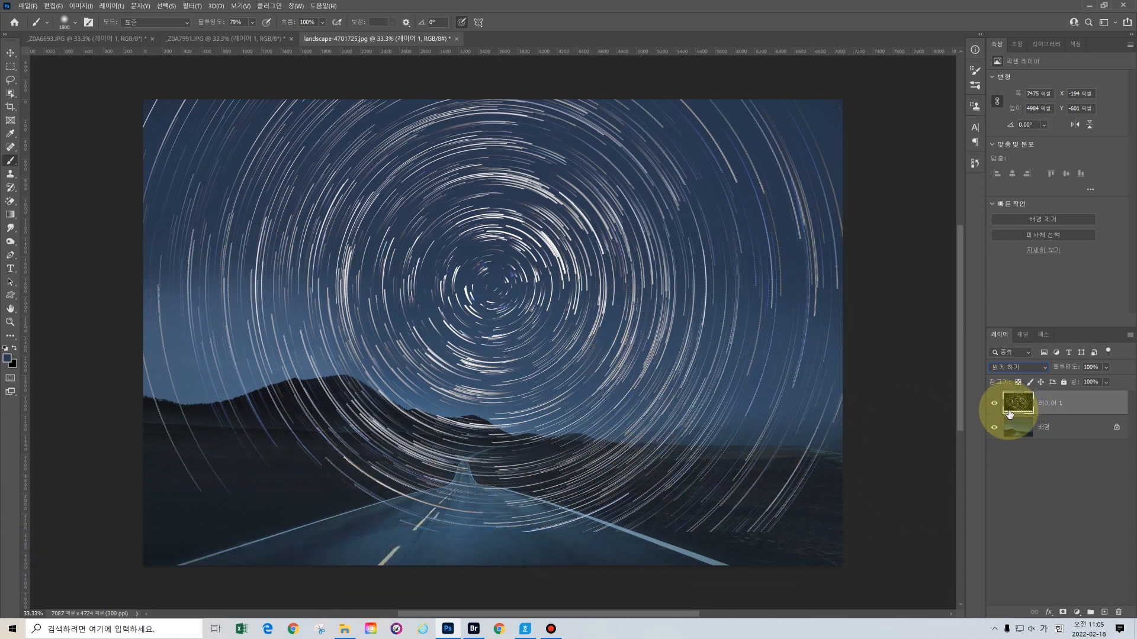
# Hide 레이어 1 and select the mountains, plain and road on the 배경 layer with the Object Selection tool's lasso mode
pyautogui.click(1061, 429)
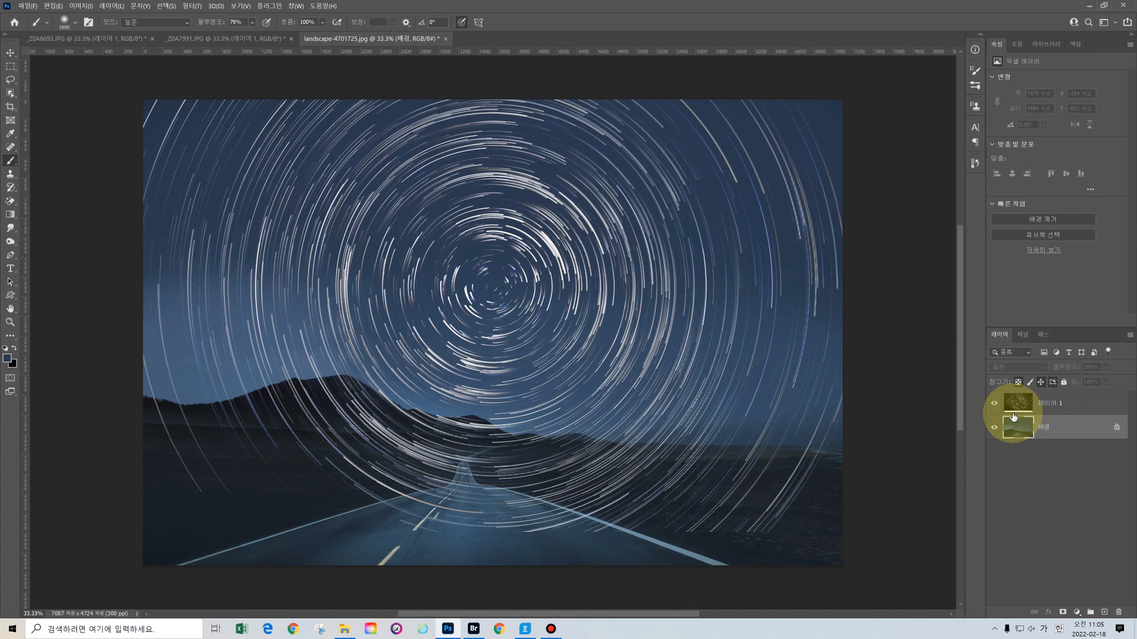
pyautogui.click(995, 404)
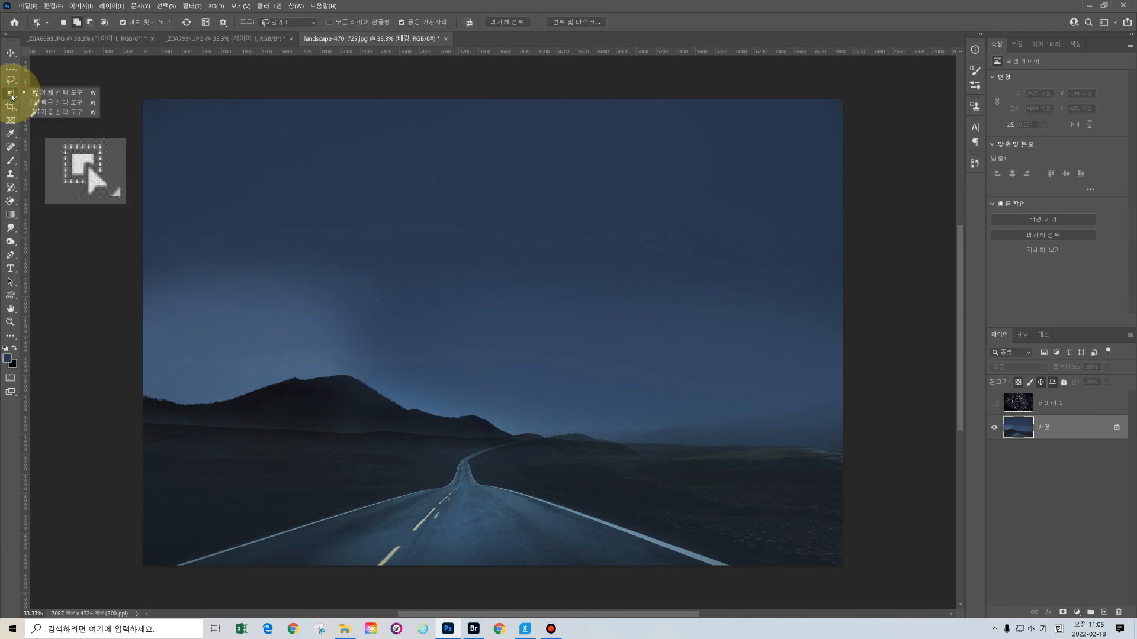
pyautogui.click(44, 94)
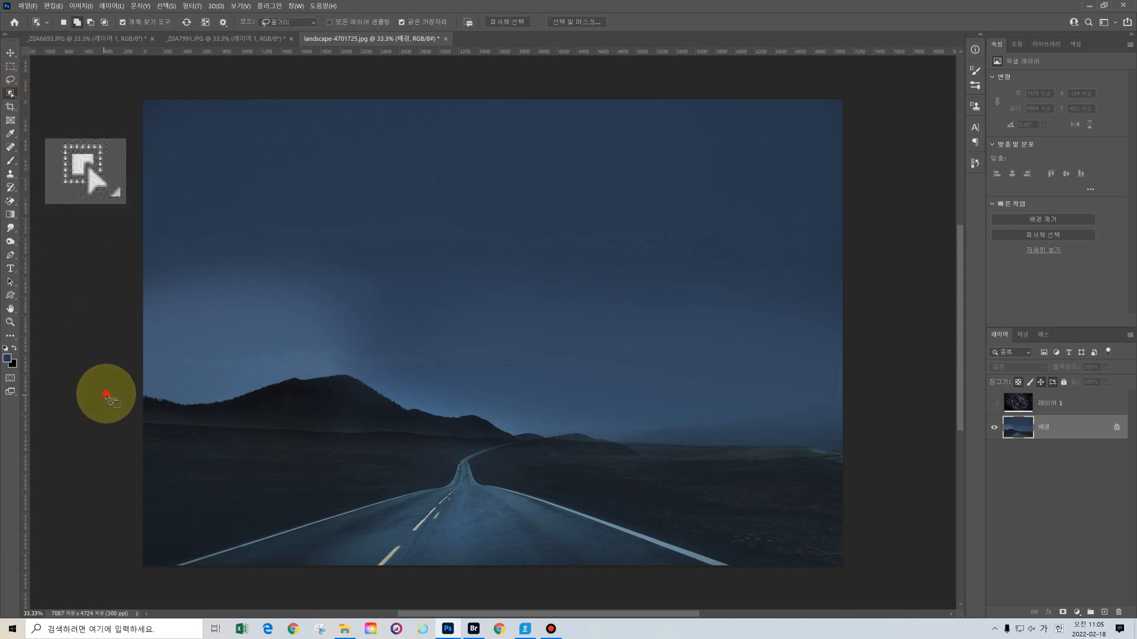
pyautogui.moveTo(378, 372); pyautogui.dragTo(536, 408)
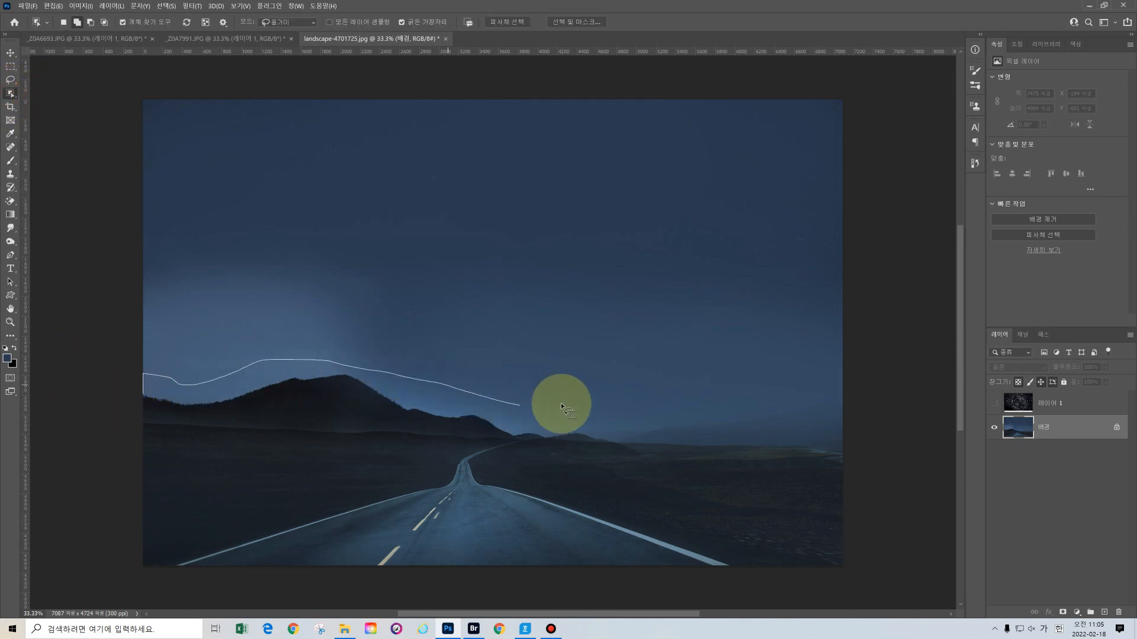
pyautogui.moveTo(862, 583)
pyautogui.mouseDown()
pyautogui.moveTo(771, 606)
pyautogui.moveTo(566, 625)
pyautogui.mouseUp()
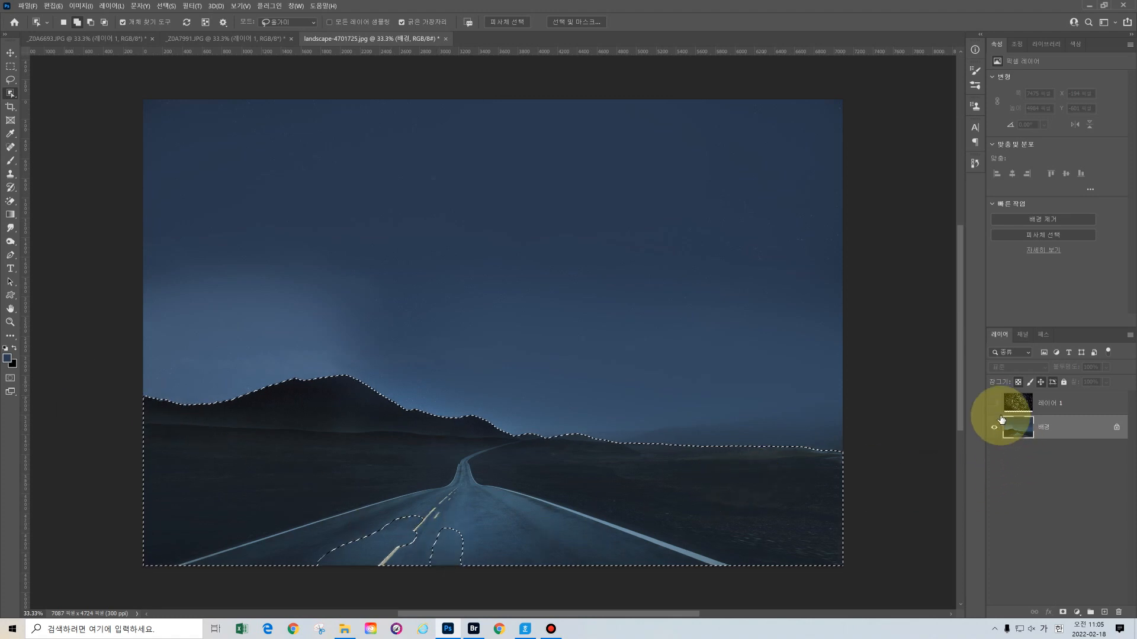
# Show 레이어 1 and add a layer mask to it that hides the selected mountains, plain and road
pyautogui.click(994, 404)
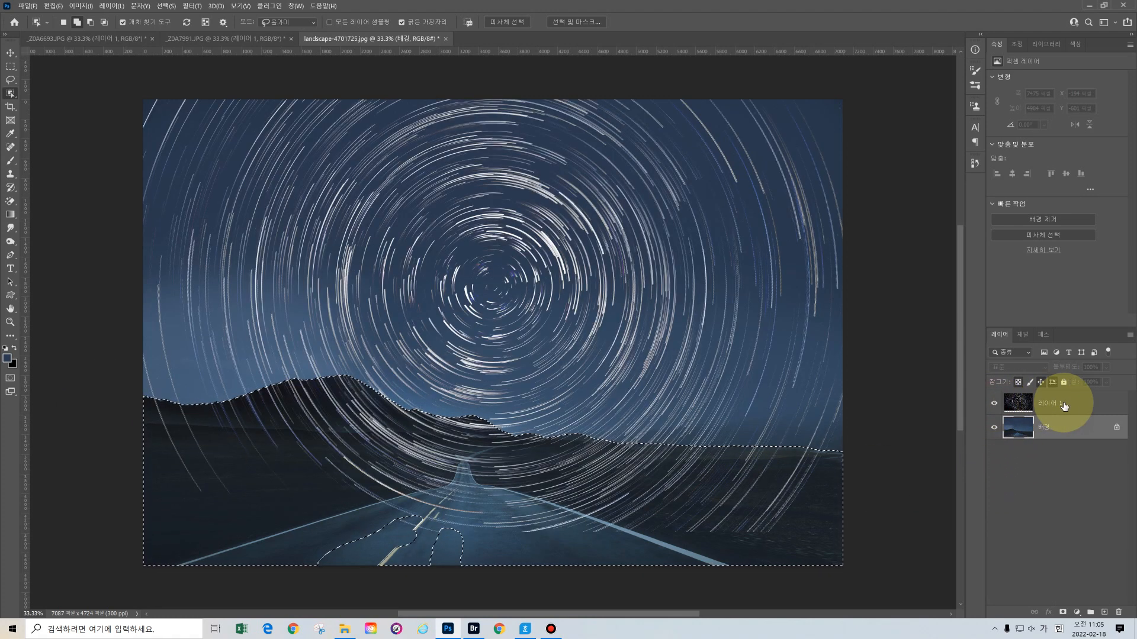
pyautogui.click(1064, 406)
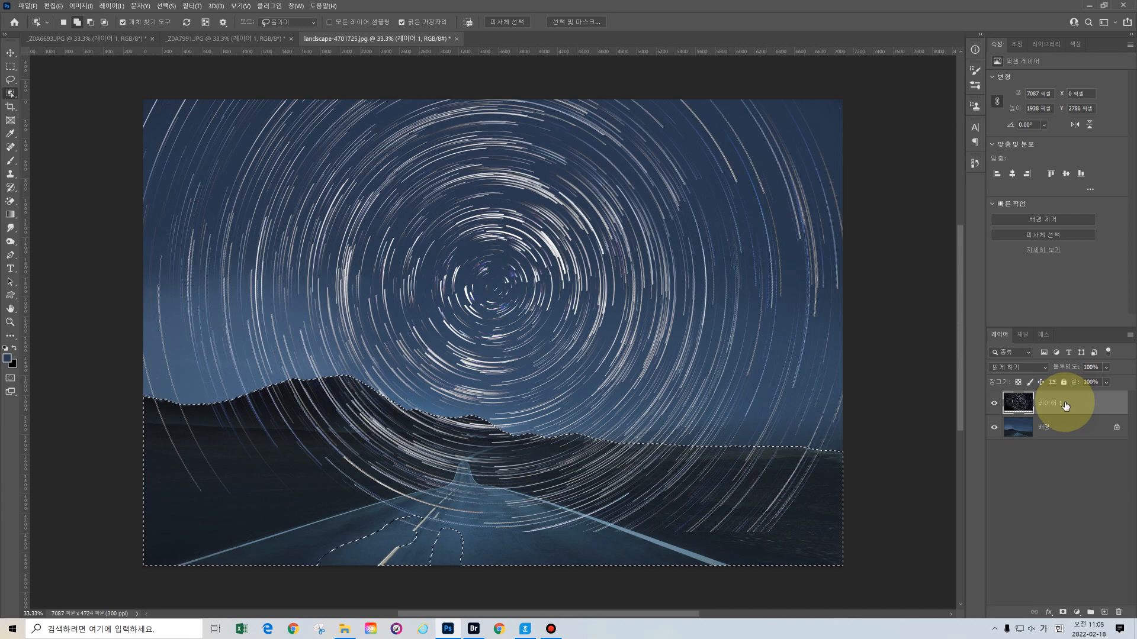
pyautogui.click(1063, 612)
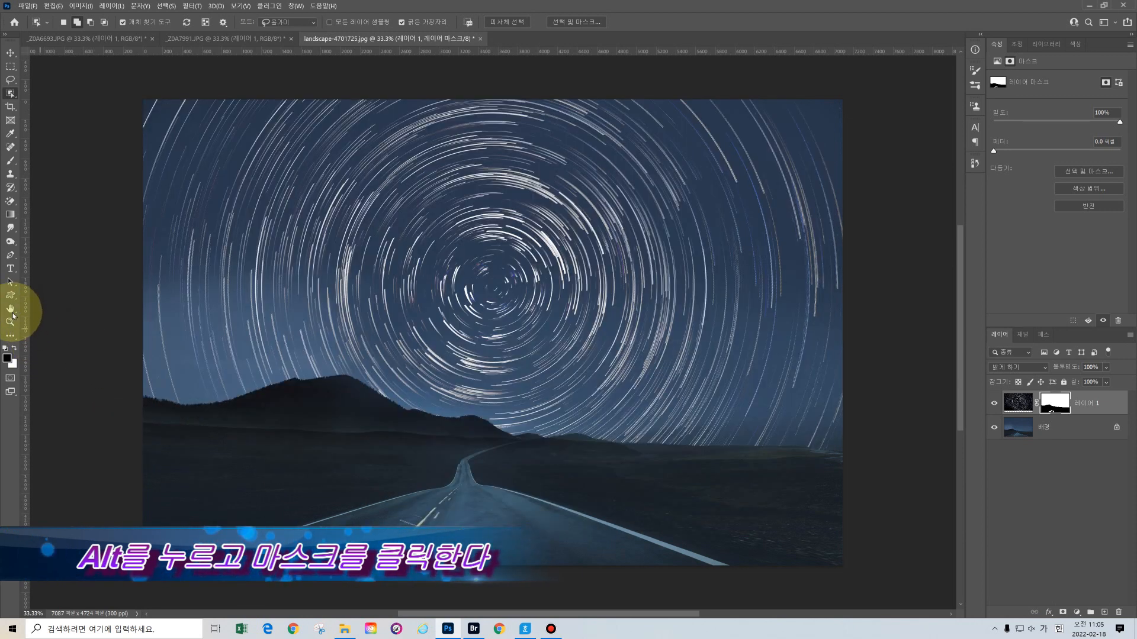
# Paint black on 레이어 1's mask with a size 600 brush at 33% opacity, fading the trails along the mountain ridge and horizon
pyautogui.click(10, 309)
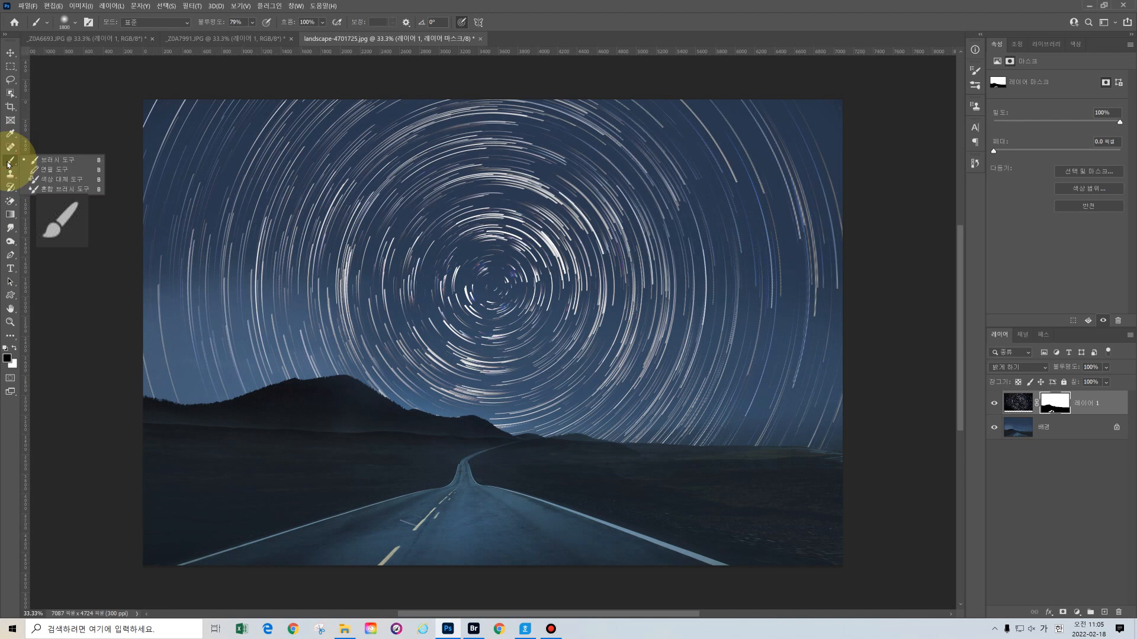
pyautogui.click(43, 162)
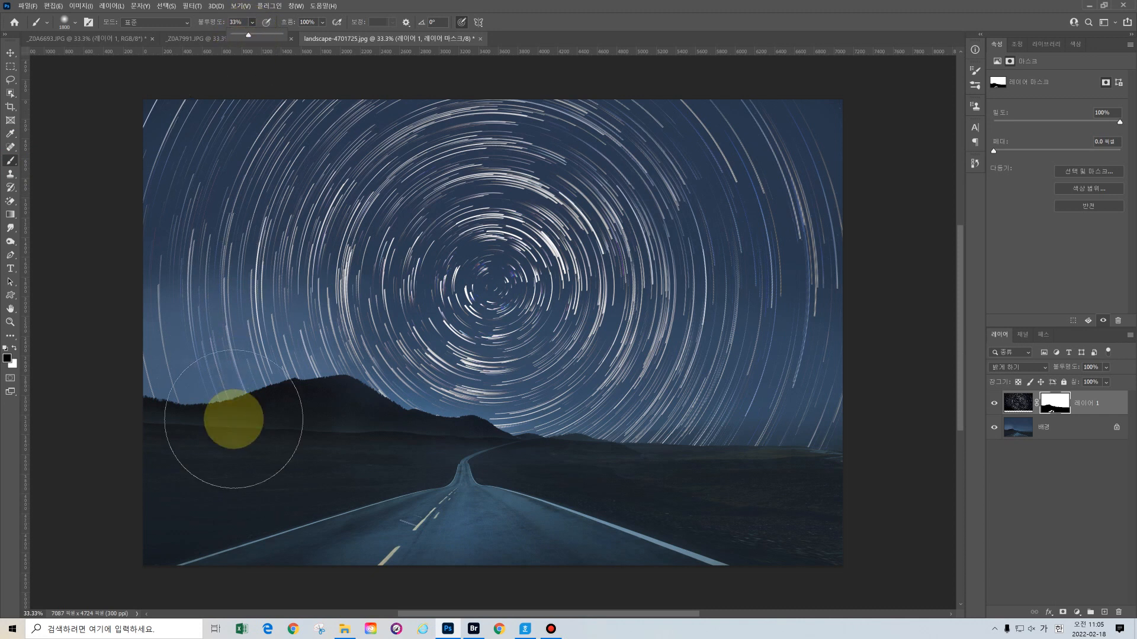
pyautogui.press('[')
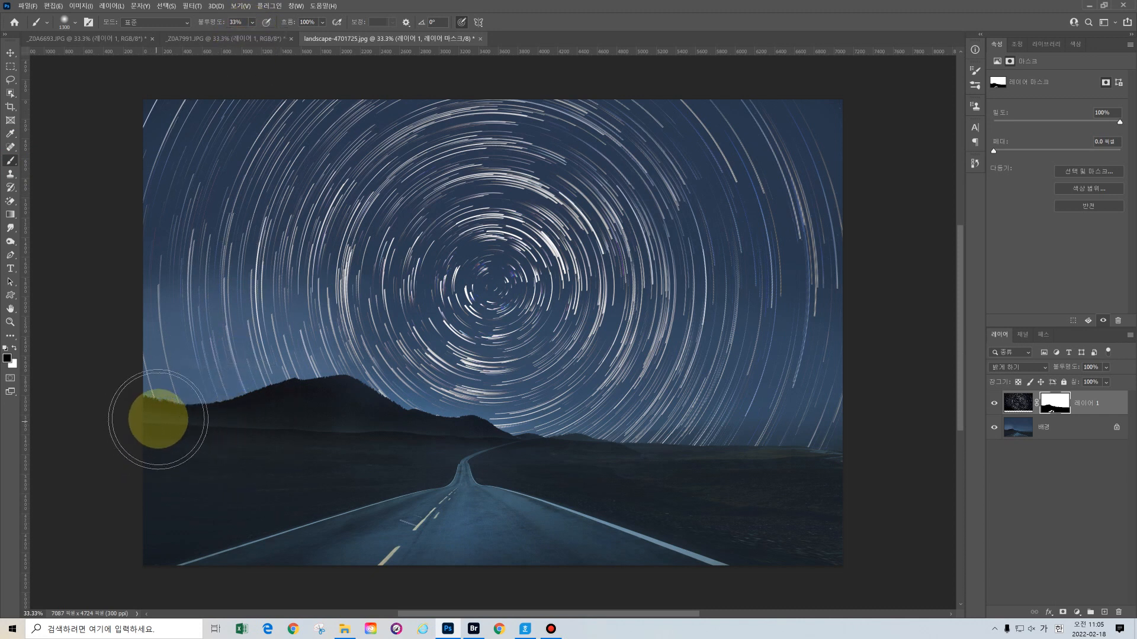
pyautogui.moveTo(151, 409)
pyautogui.mouseDown()
pyautogui.moveTo(331, 378)
pyautogui.moveTo(299, 380)
pyautogui.mouseUp()
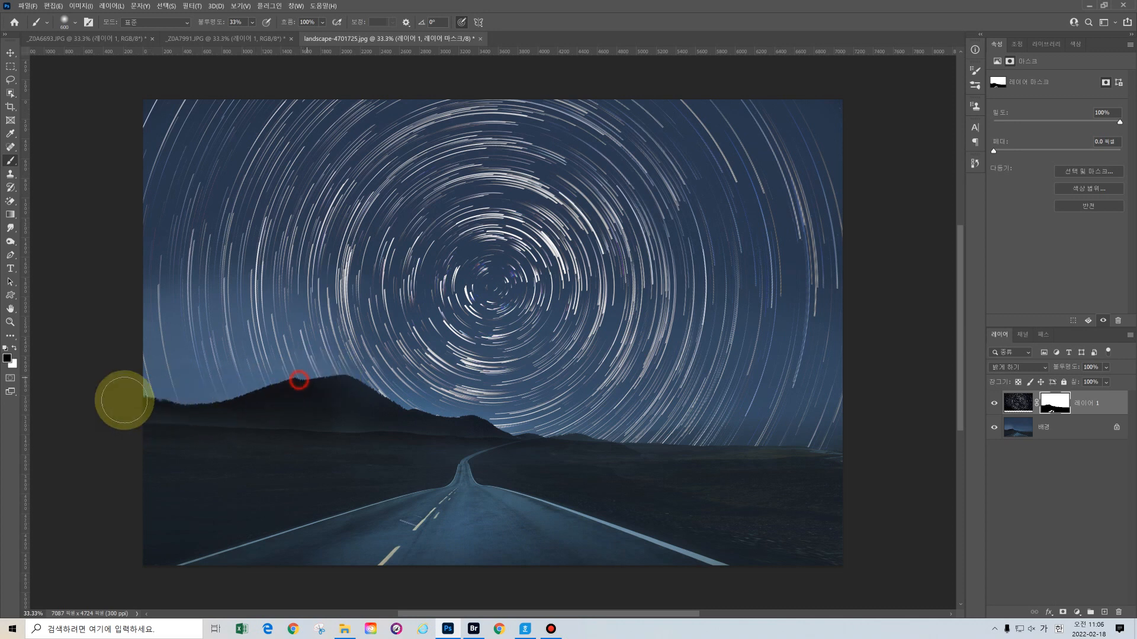
pyautogui.moveTo(385, 399)
pyautogui.mouseDown()
pyautogui.moveTo(659, 459)
pyautogui.moveTo(601, 446)
pyautogui.moveTo(713, 446)
pyautogui.mouseUp()
pyautogui.moveTo(629, 442); pyautogui.dragTo(797, 451)
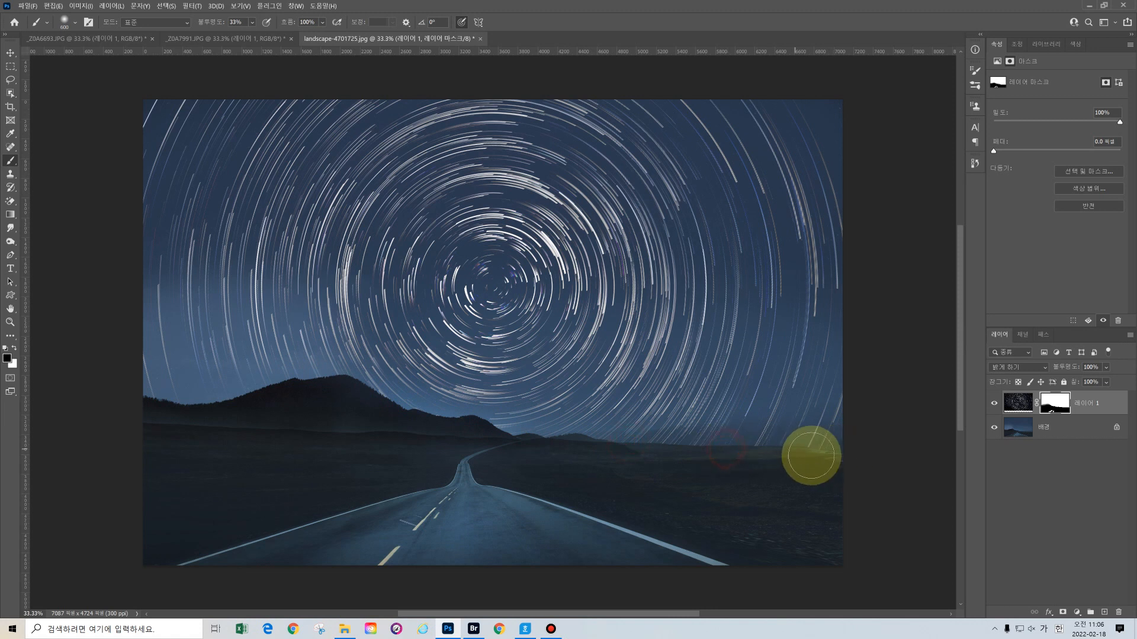
pyautogui.moveTo(540, 438)
pyautogui.mouseDown()
pyautogui.moveTo(911, 436)
pyautogui.moveTo(870, 441)
pyautogui.mouseUp()
pyautogui.moveTo(415, 423)
pyautogui.mouseDown()
pyautogui.moveTo(509, 439)
pyautogui.moveTo(424, 436)
pyautogui.mouseUp()
pyautogui.moveTo(271, 422)
pyautogui.mouseDown()
pyautogui.moveTo(217, 414)
pyautogui.moveTo(139, 430)
pyautogui.mouseUp()
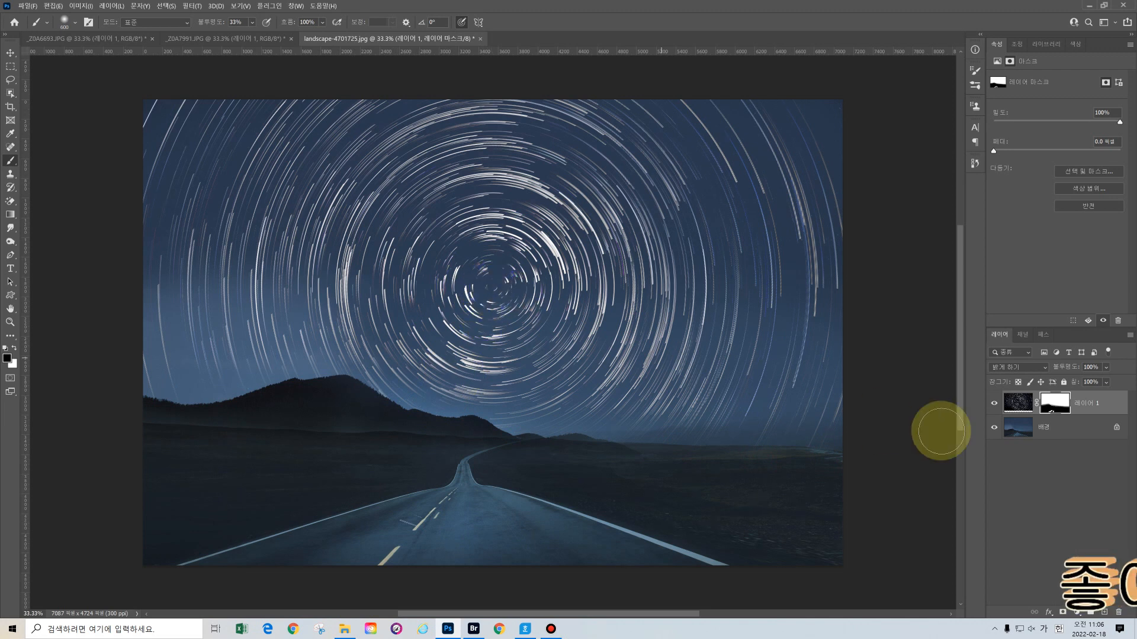
# Target the 레이어 1 image and set up a white brush at size 400 and 84% opacity
pyautogui.click(1019, 403)
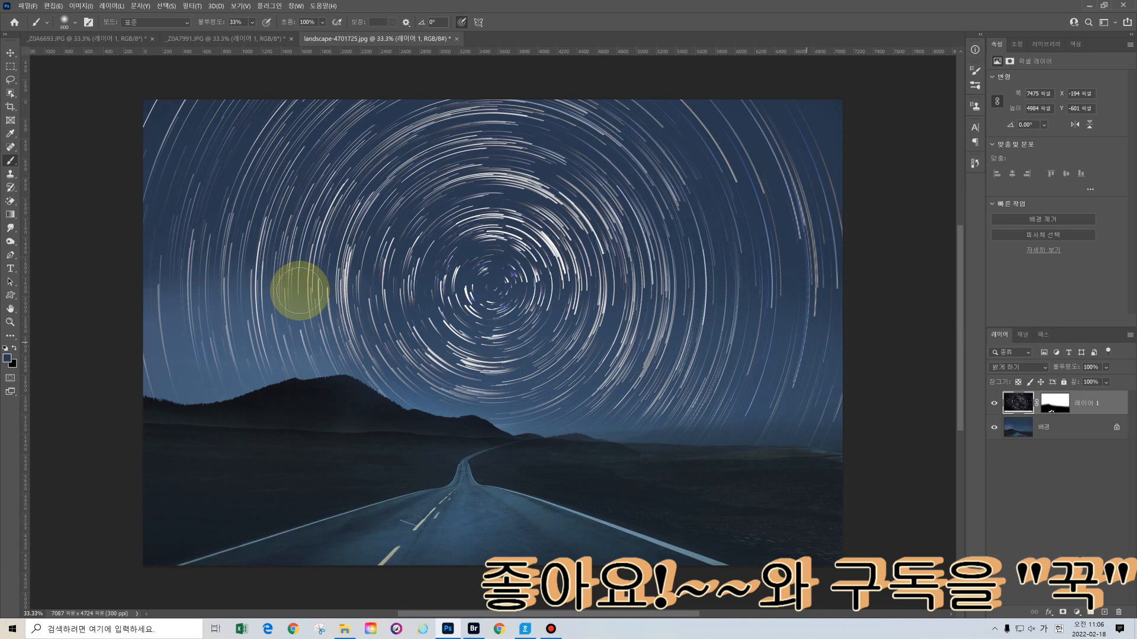
pyautogui.click(7, 350)
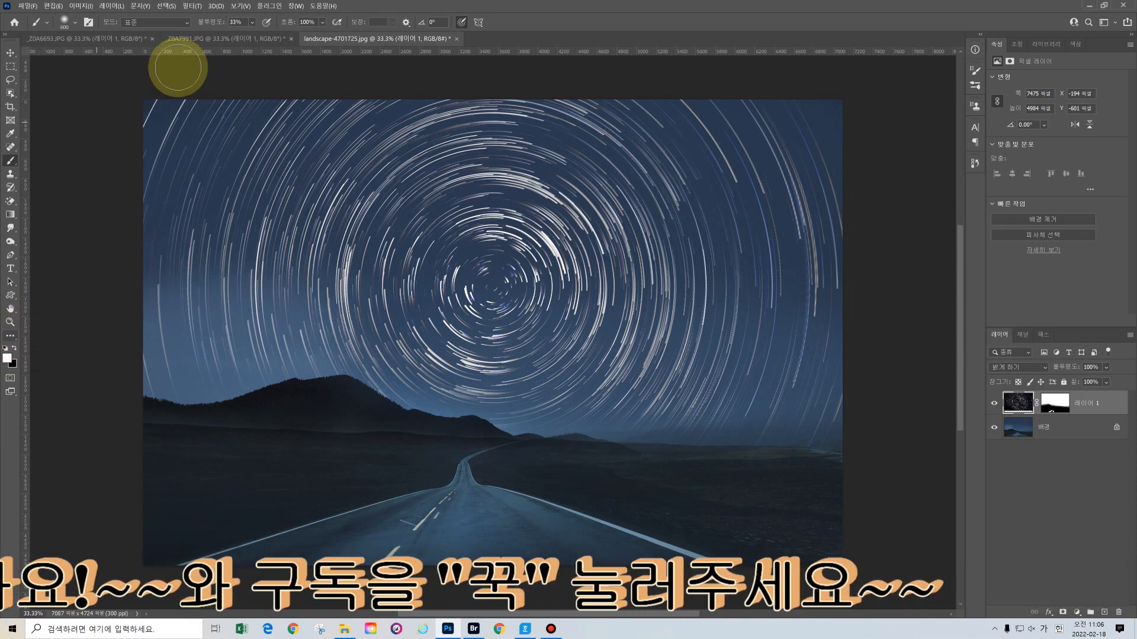
pyautogui.click(252, 22)
pyautogui.moveTo(268, 33); pyautogui.dragTo(287, 35)
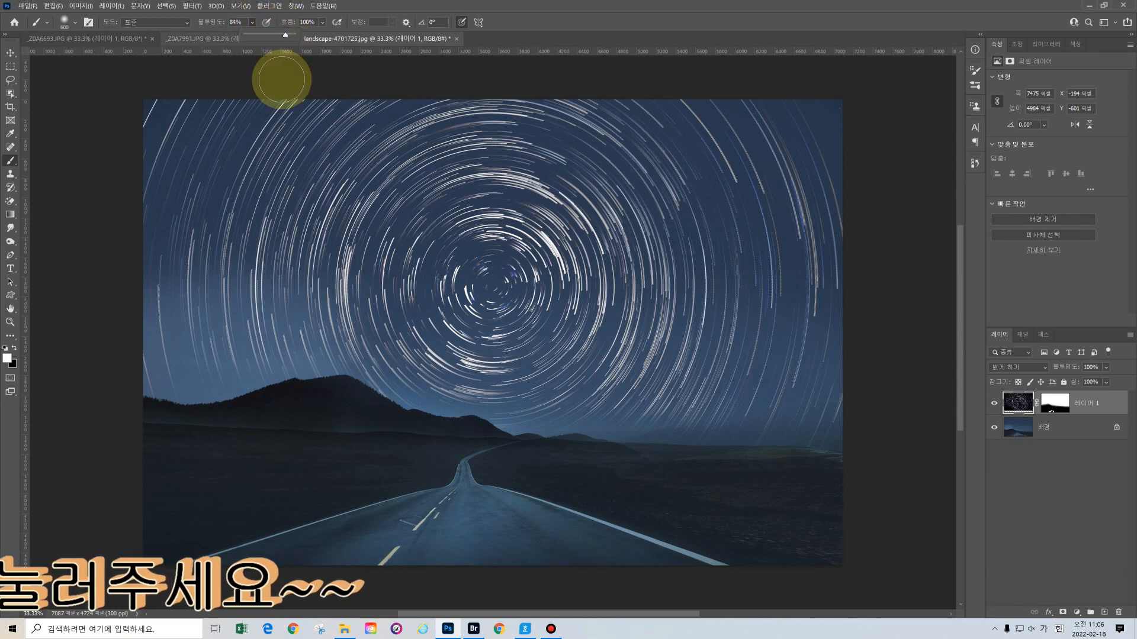
pyautogui.press('[')
pyautogui.press('[')
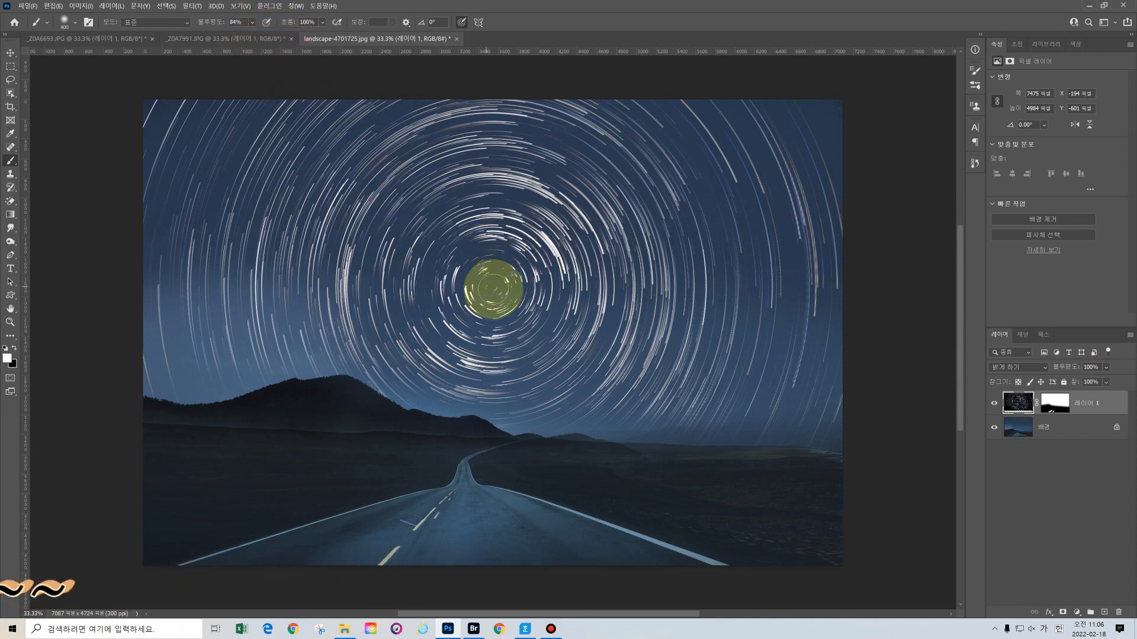